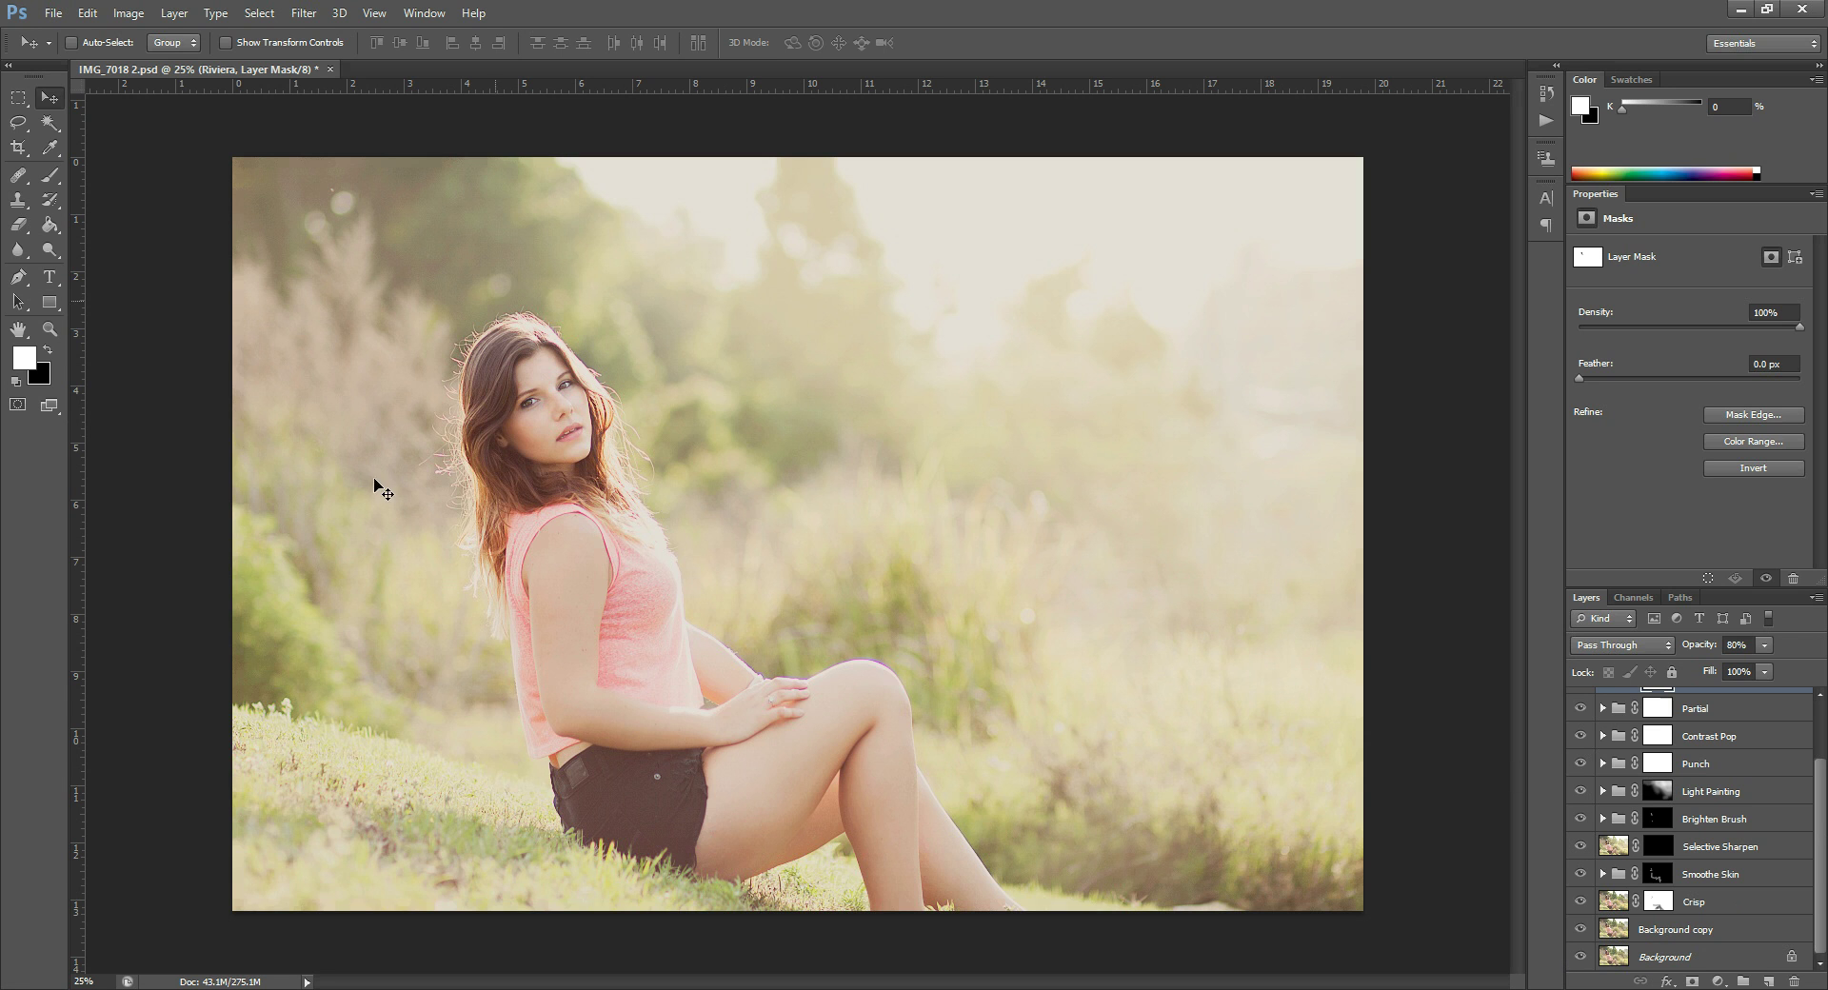
Step: Compare the edits with the original, delete all edit layers, and duplicate the Background layer
left_click(1581, 957, "alt")
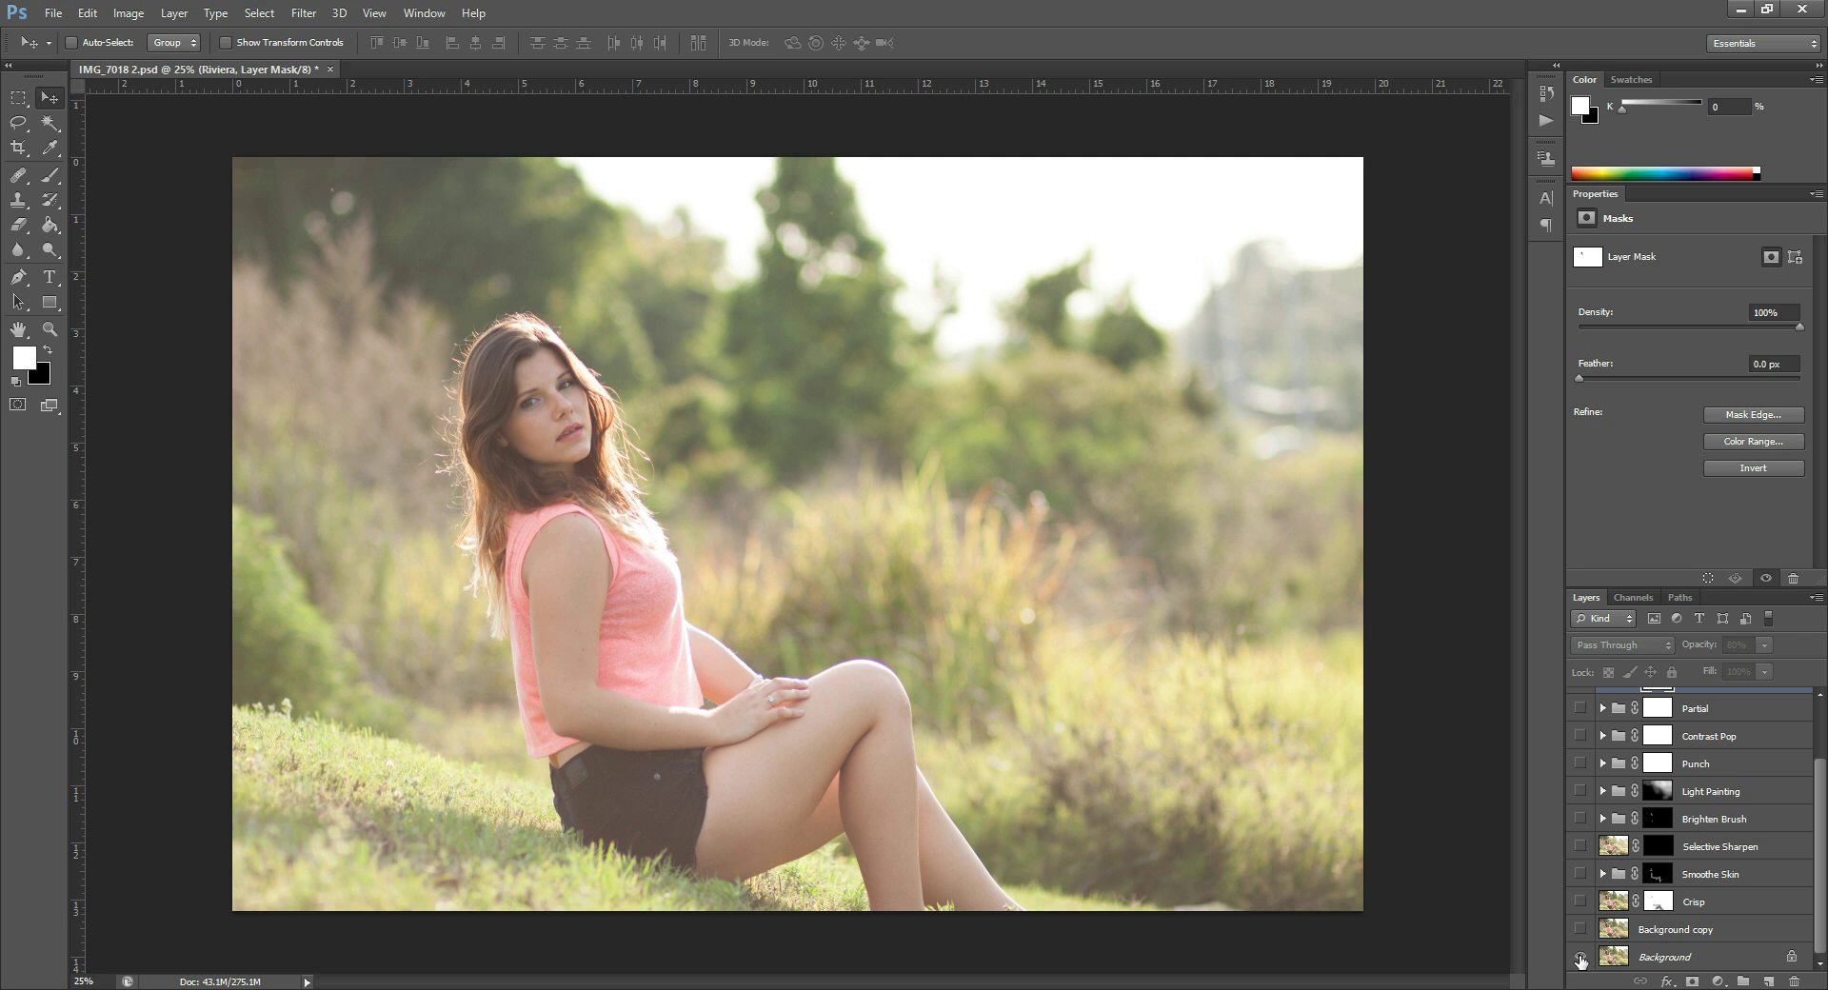
left_click(1581, 957, "alt")
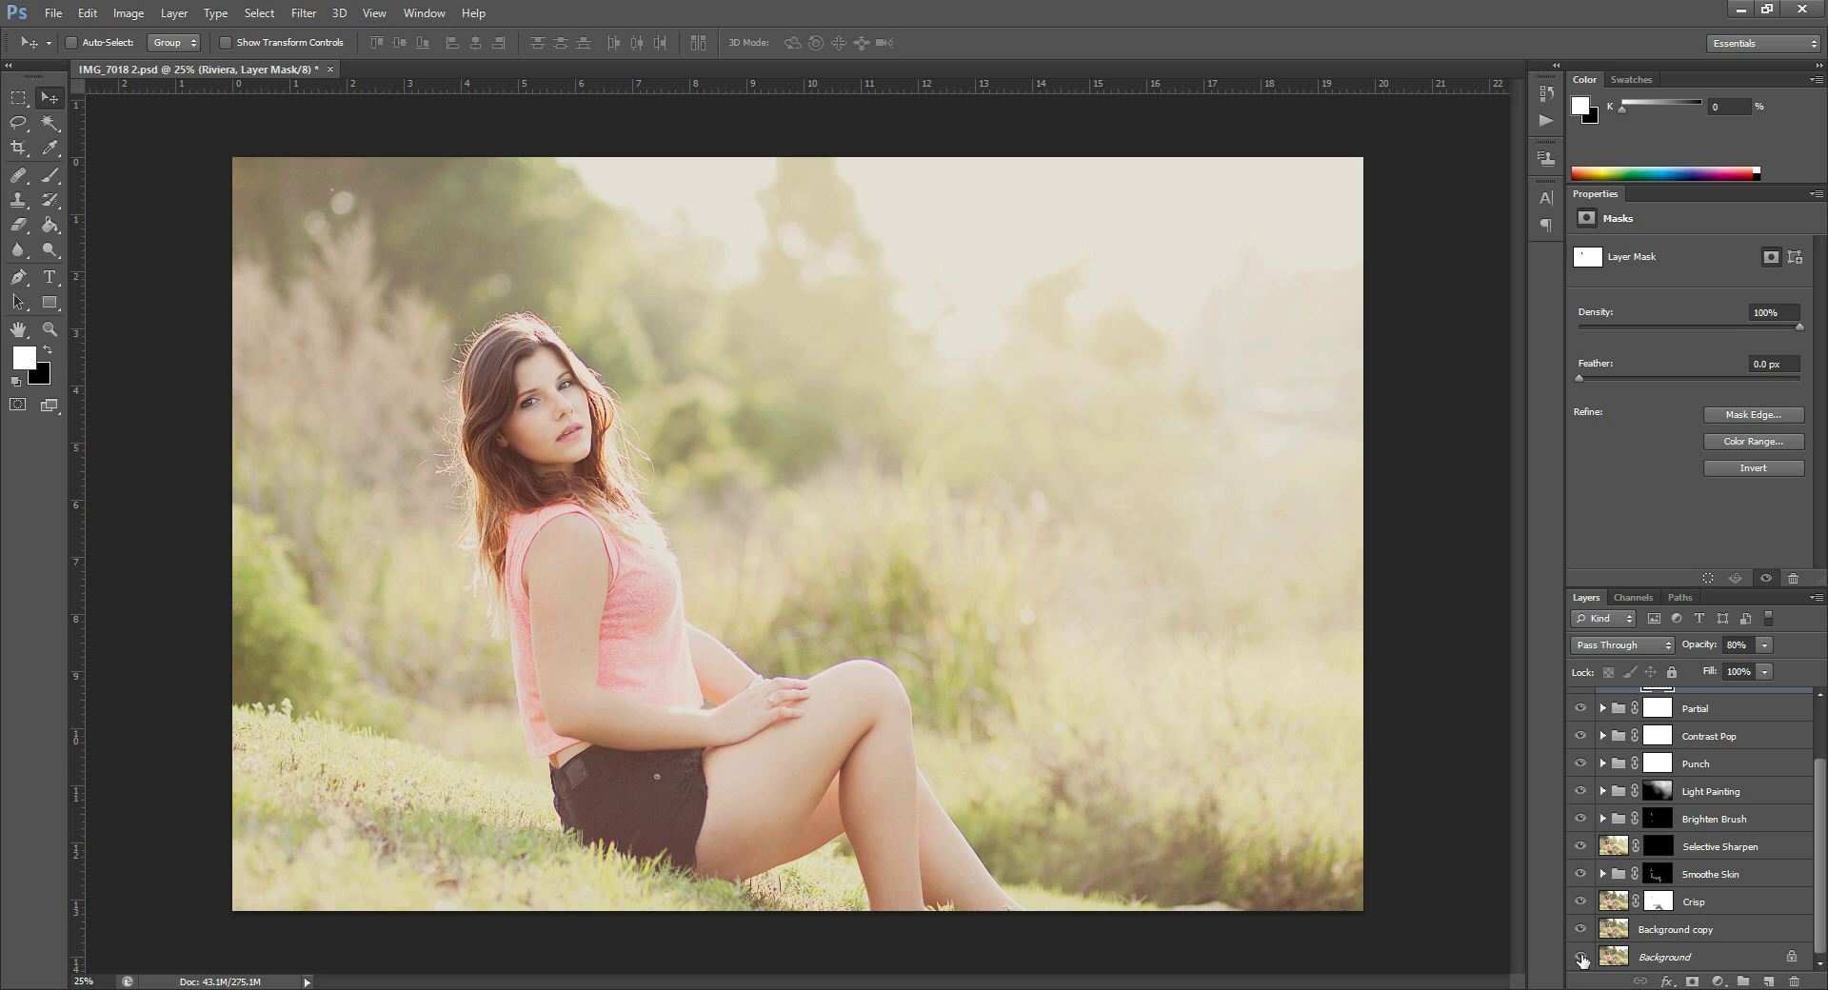
left_click(1700, 930)
scroll(1676, 857, "up", 2)
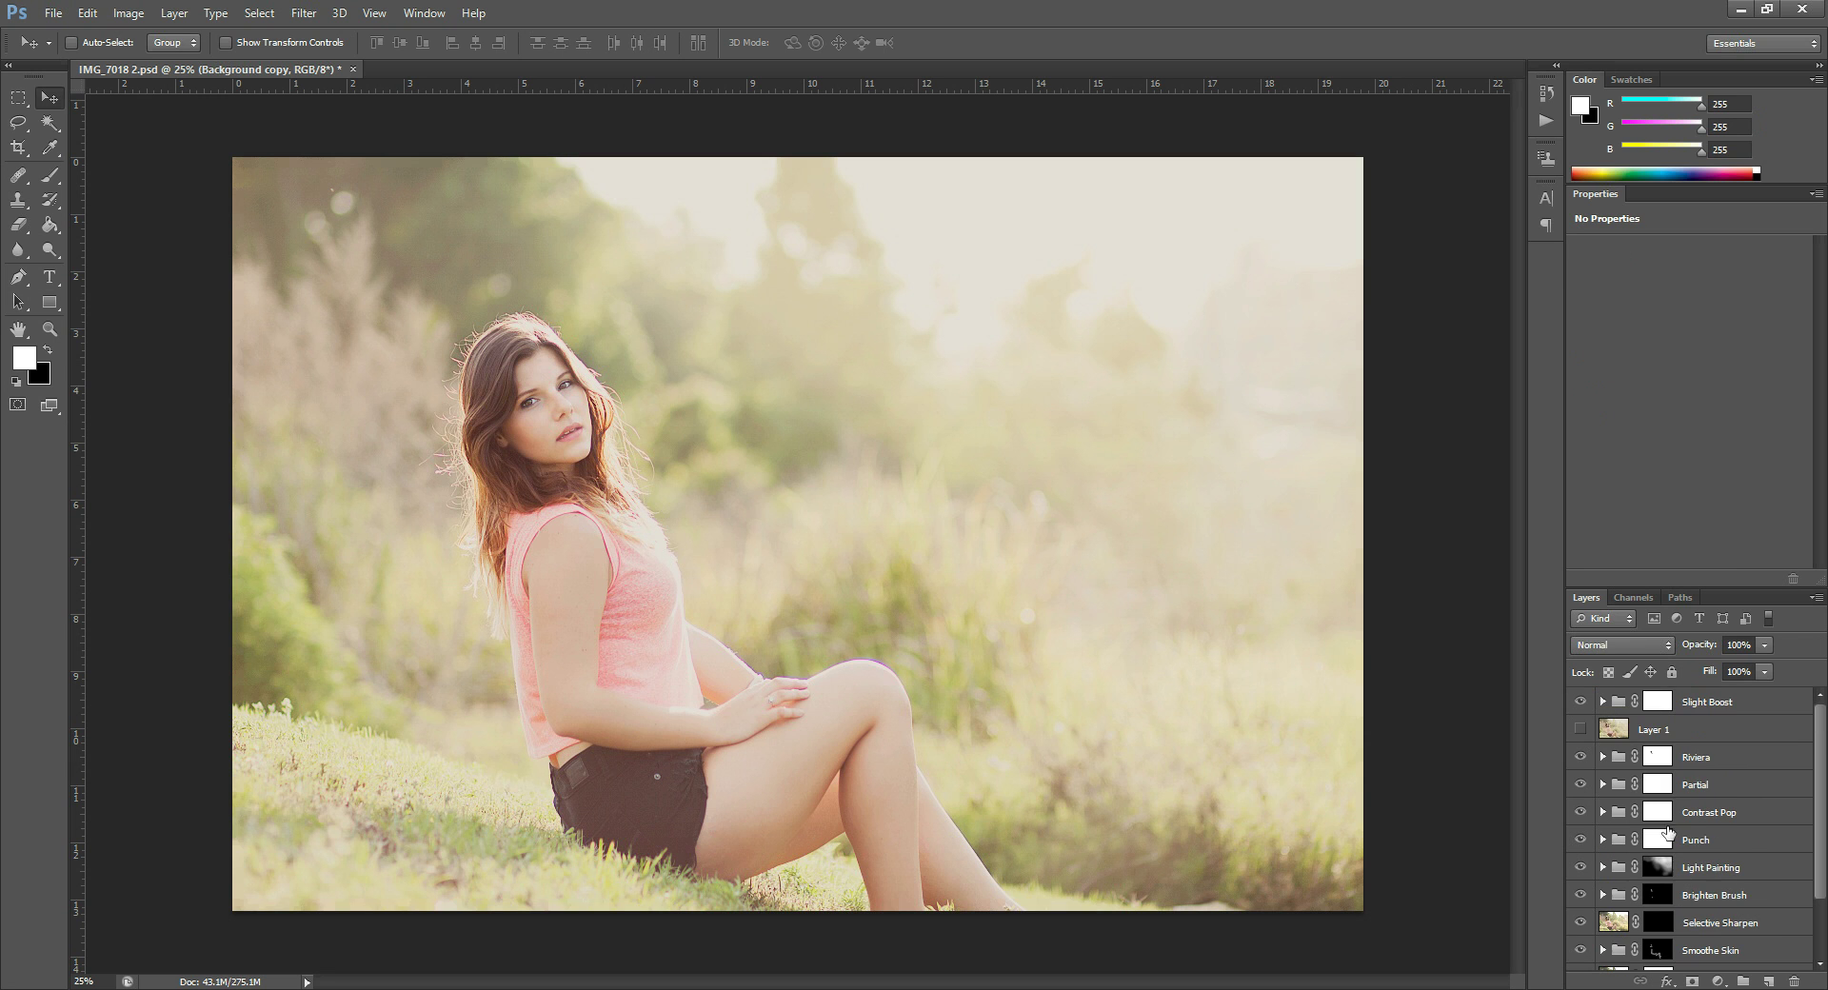
left_click(1704, 702, "shift")
scroll(1714, 874, "down", 3)
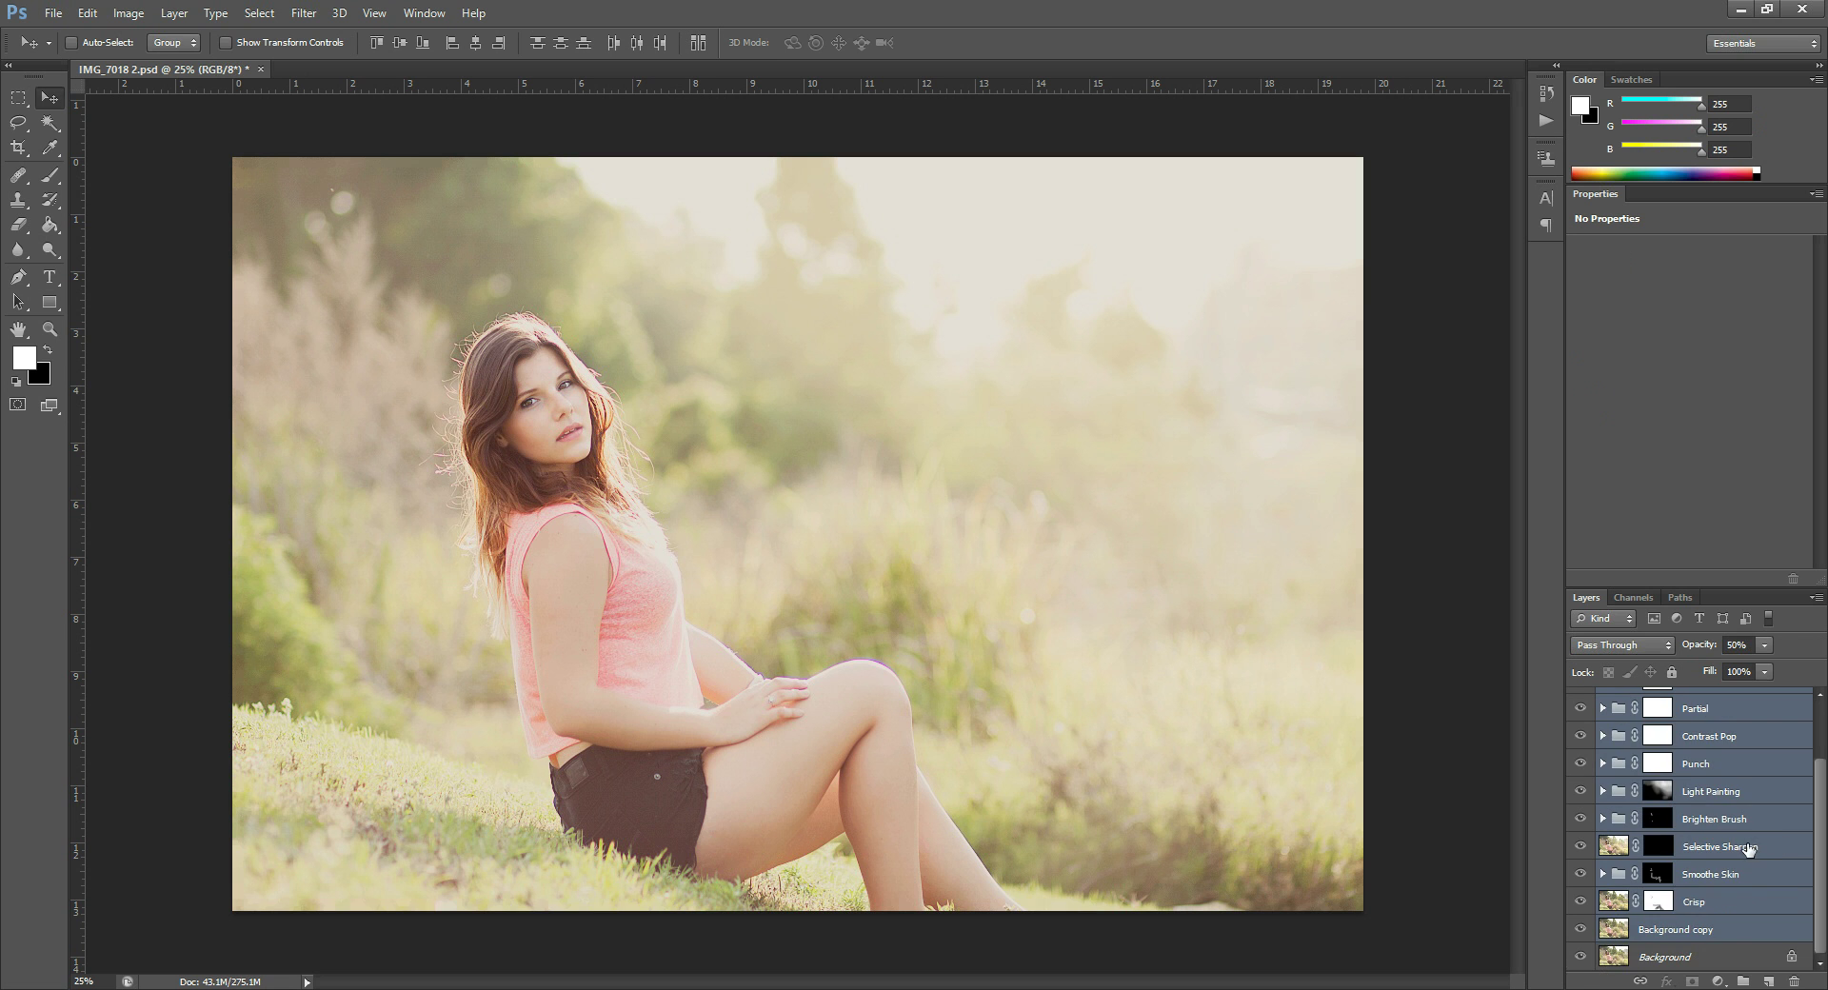
key("Delete")
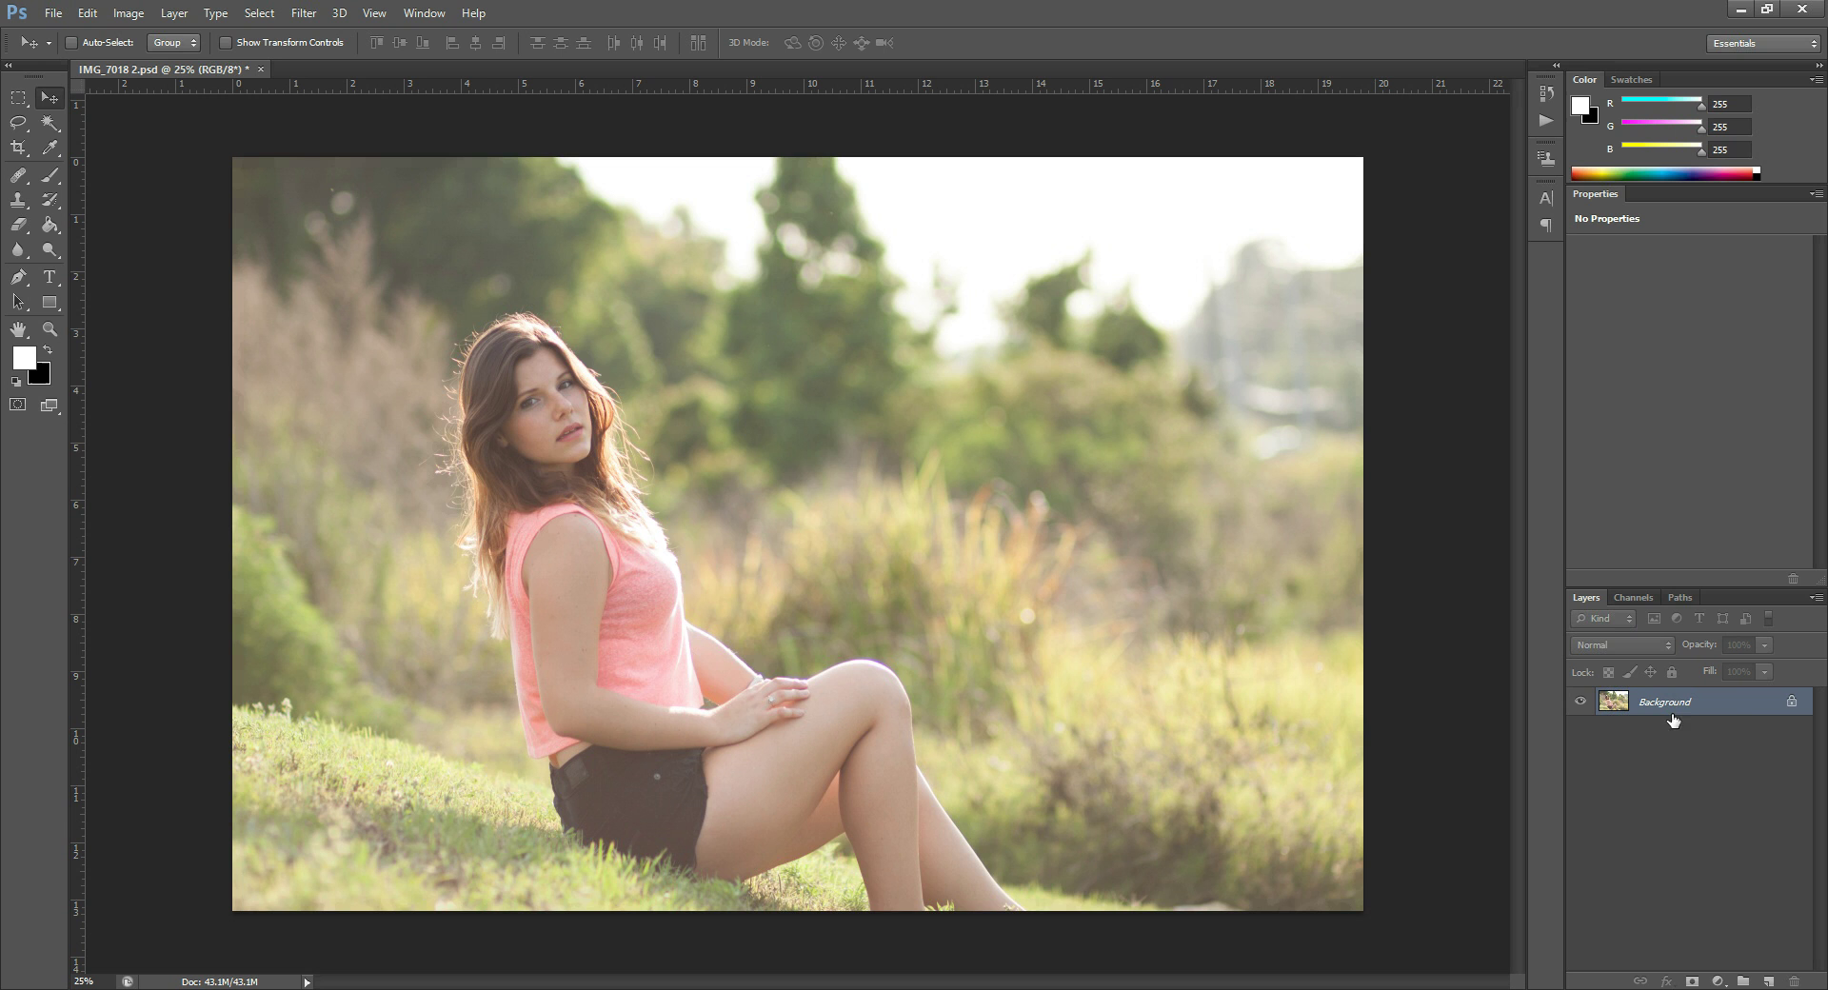
left_click_drag(1744, 723, 1768, 981)
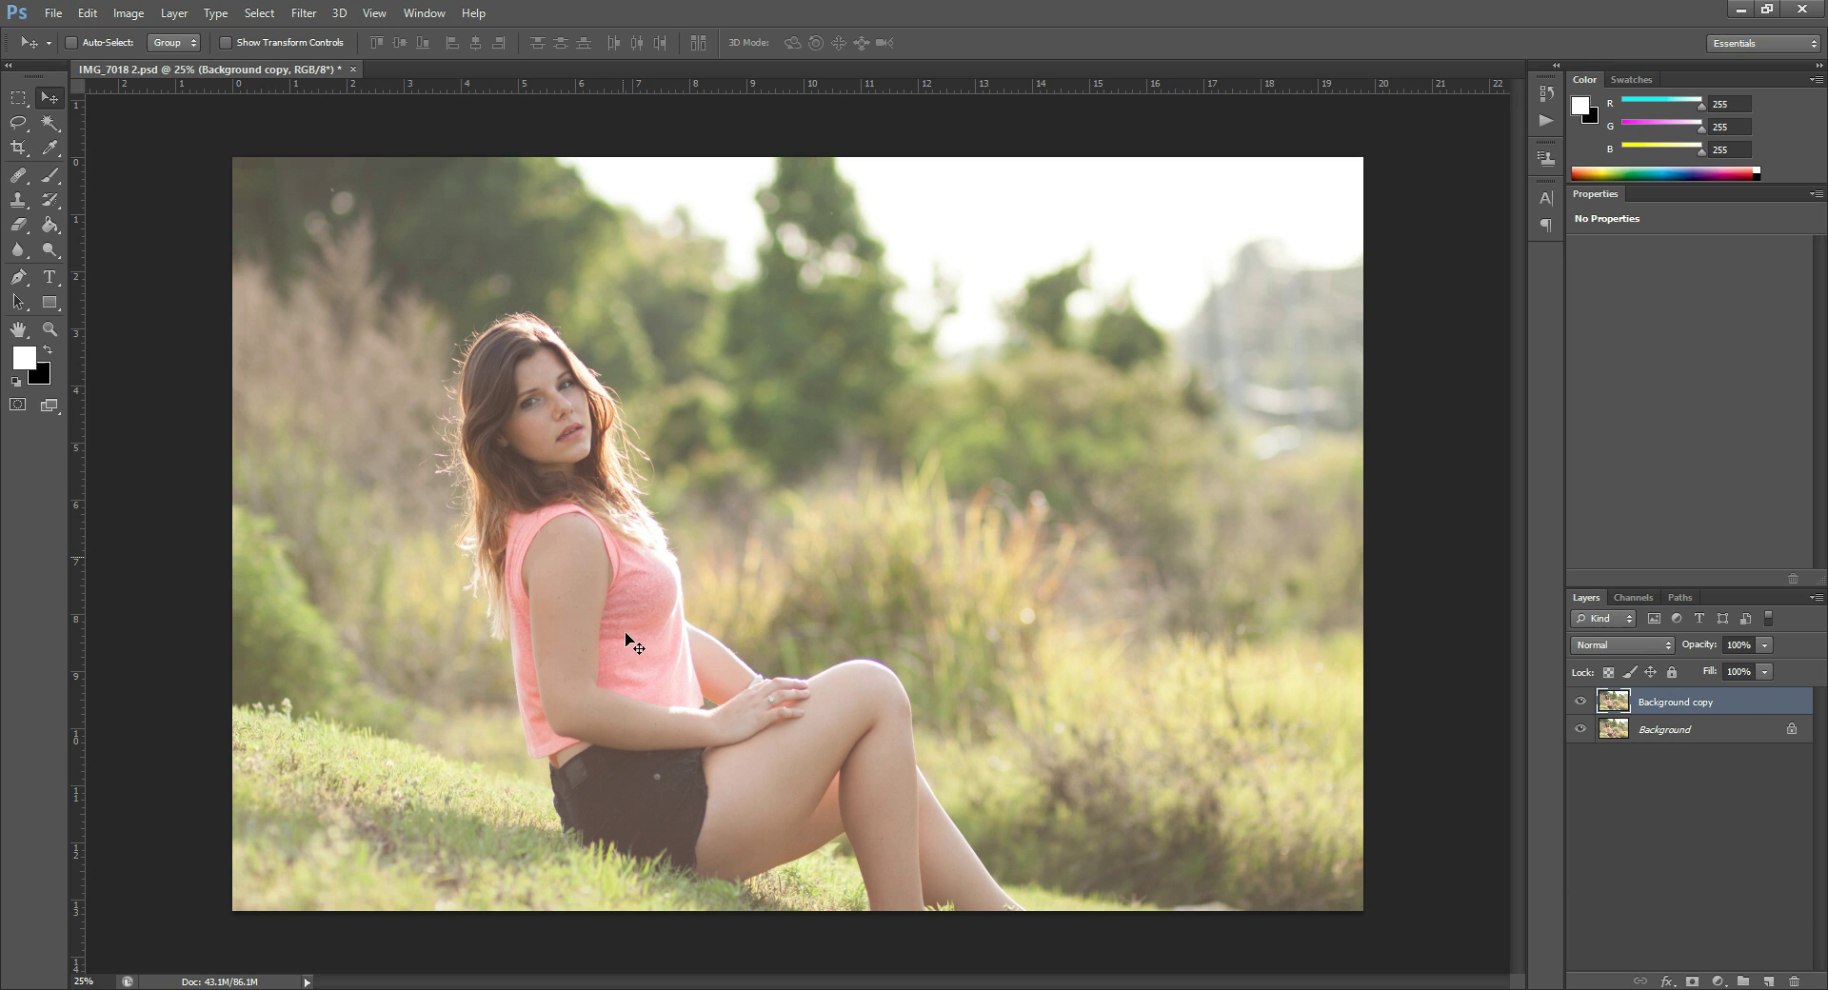
Step: Play the Transcendent set's Crisp action to add a masked Crisp layer at 60% opacity
left_click(1546, 119)
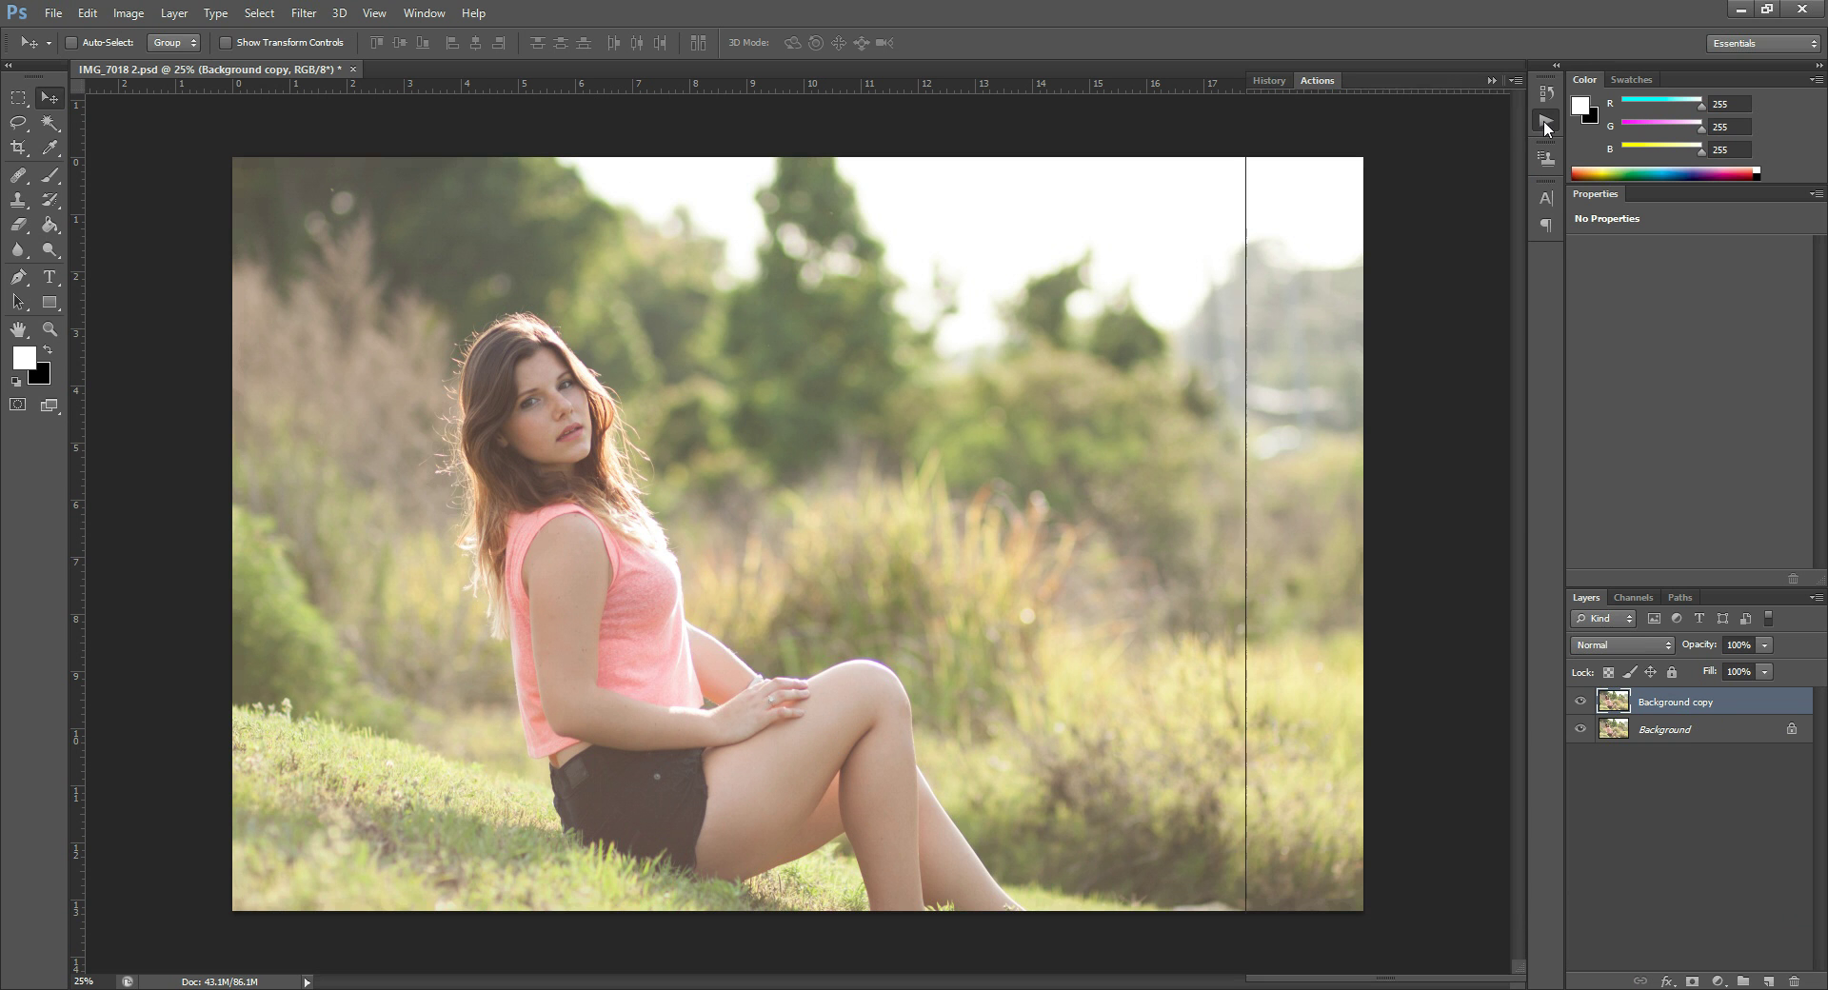
scroll(1406, 659, "up", 8)
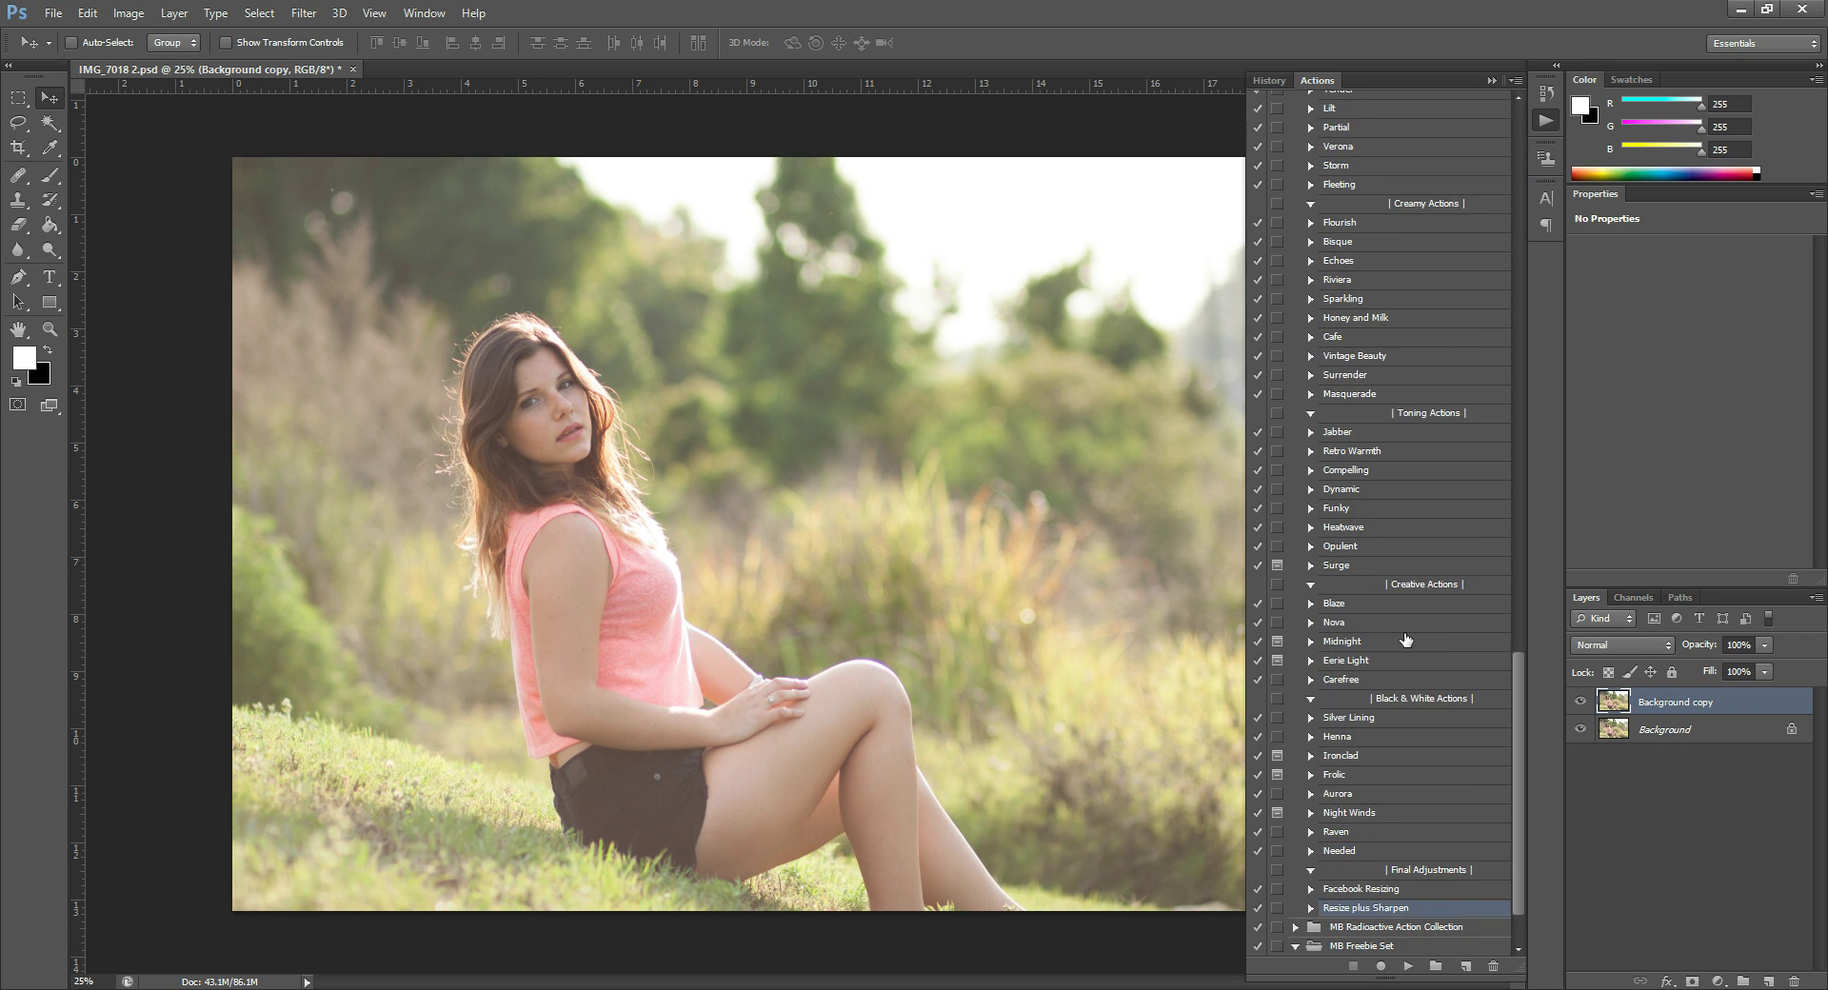
scroll(1400, 621, "up", 7)
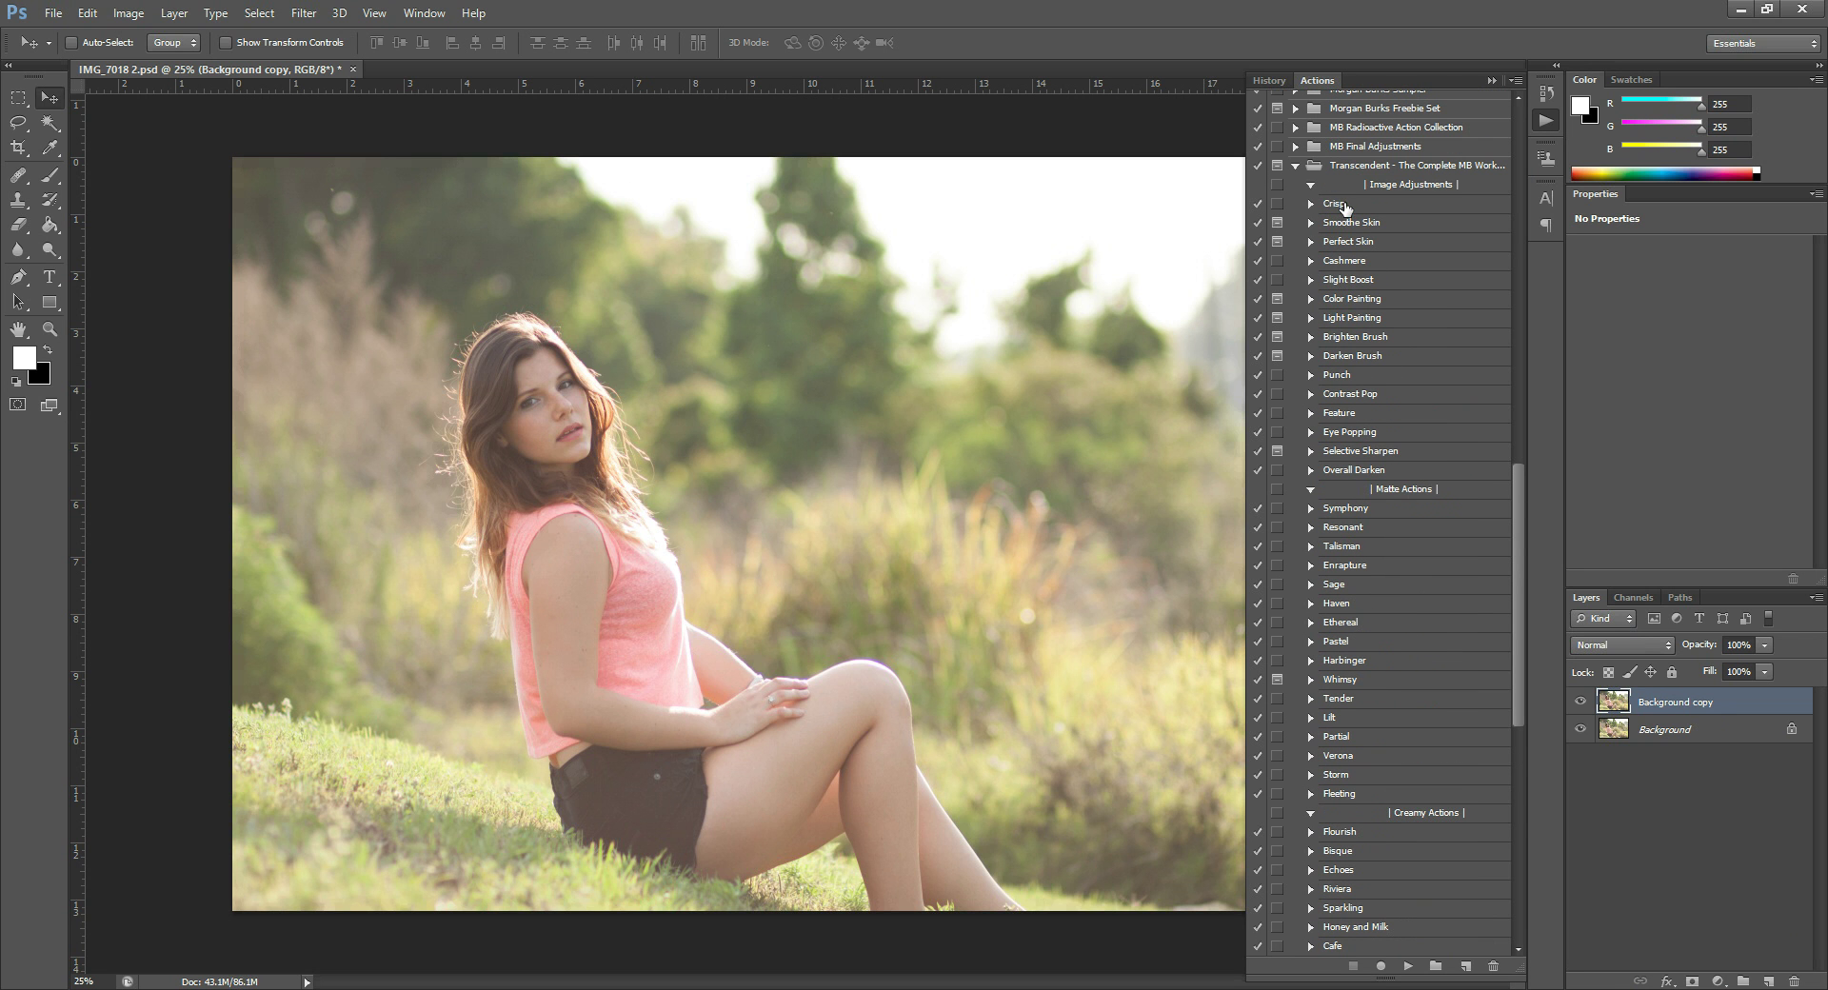
left_click(1341, 208)
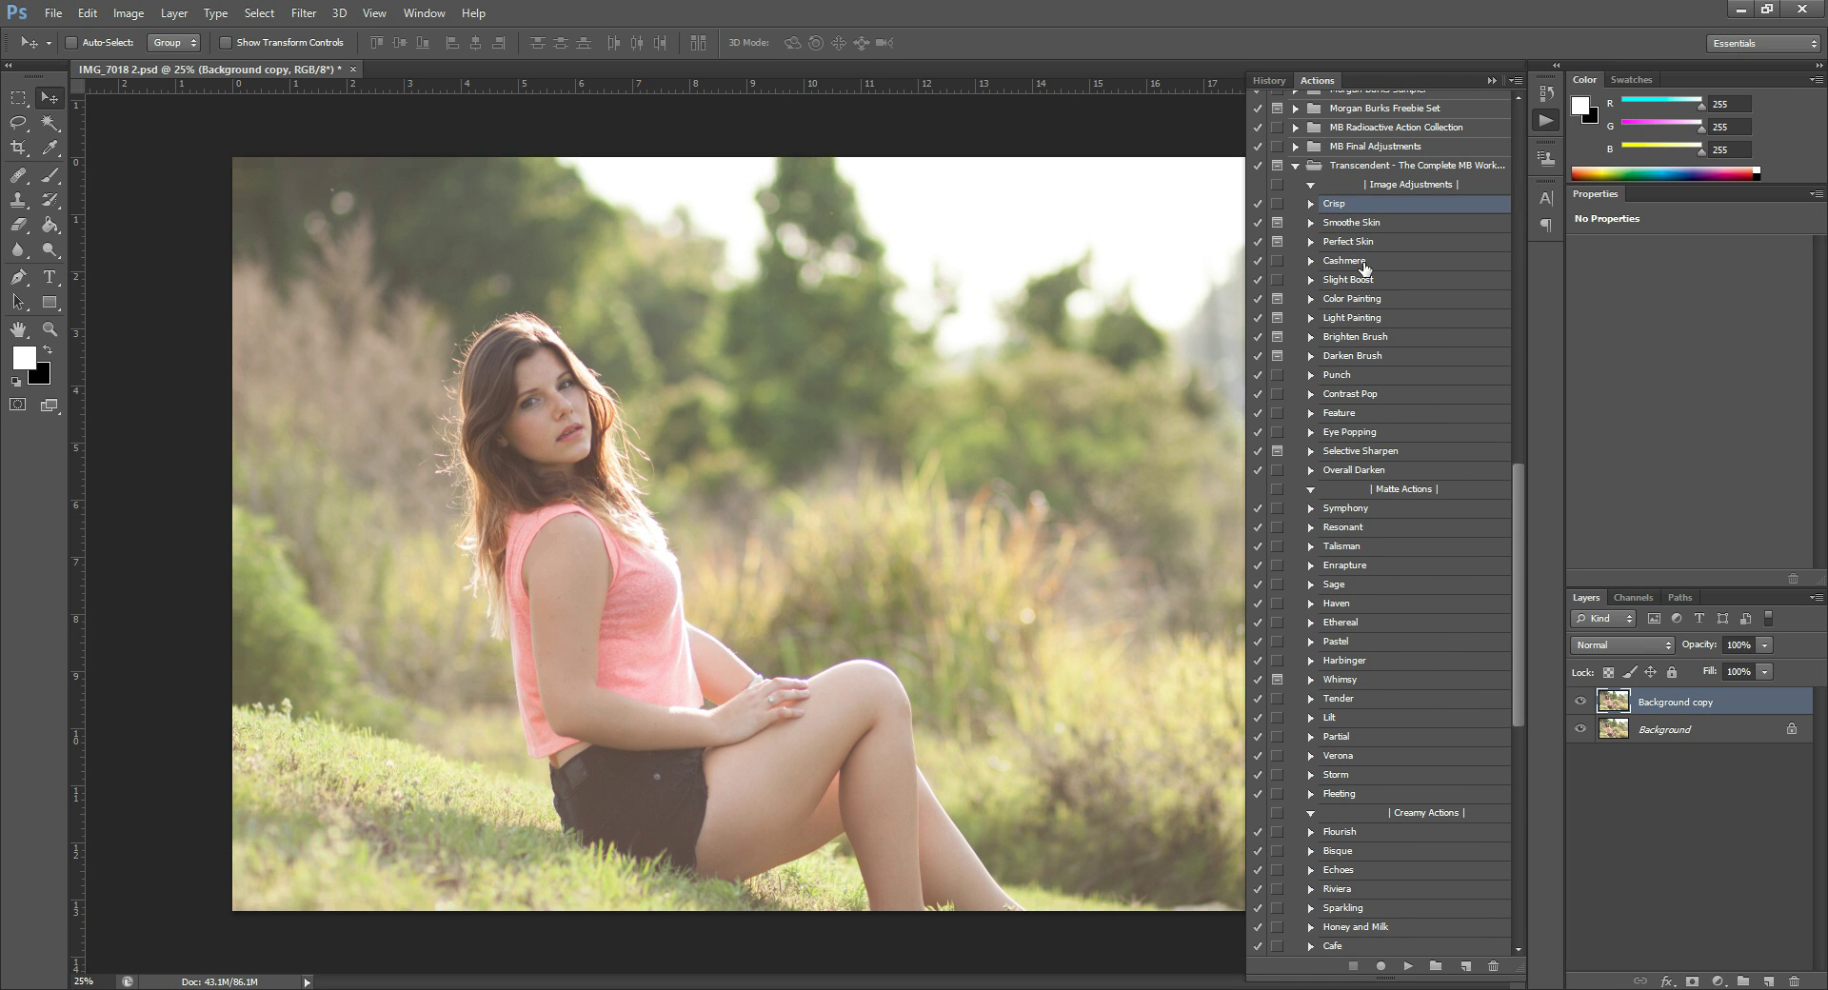
left_click(1408, 967)
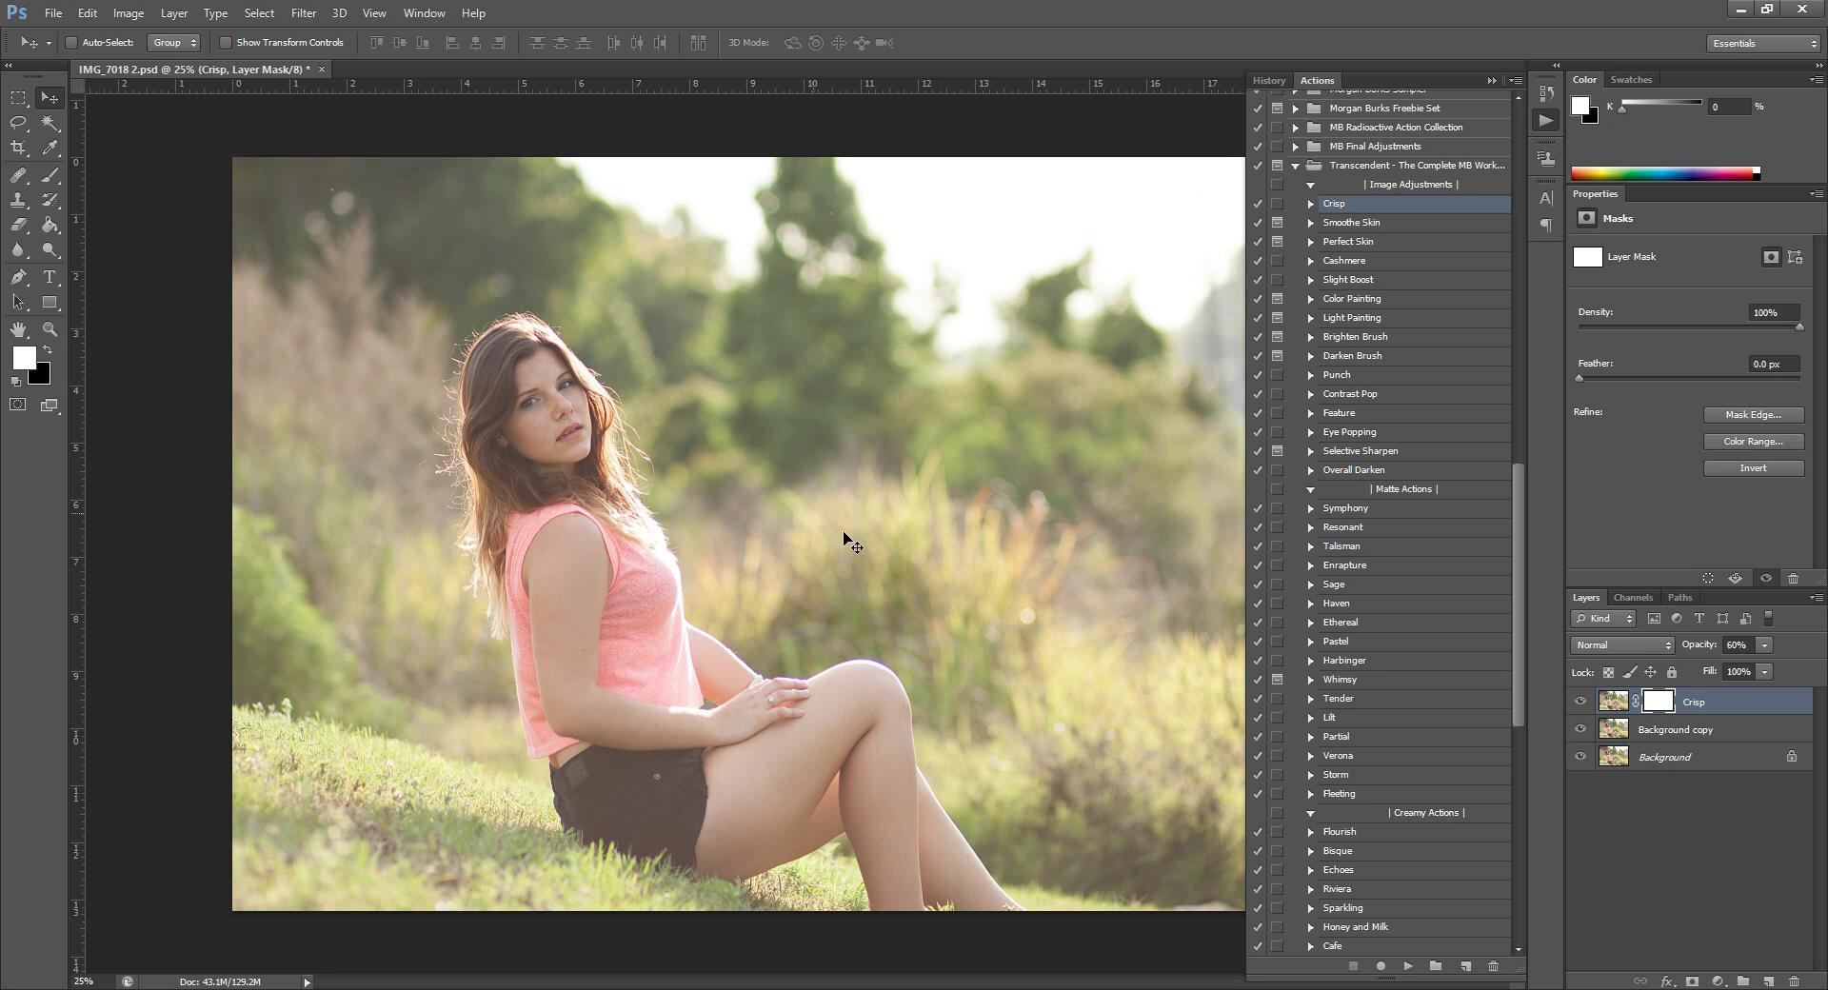
left_click(1493, 81)
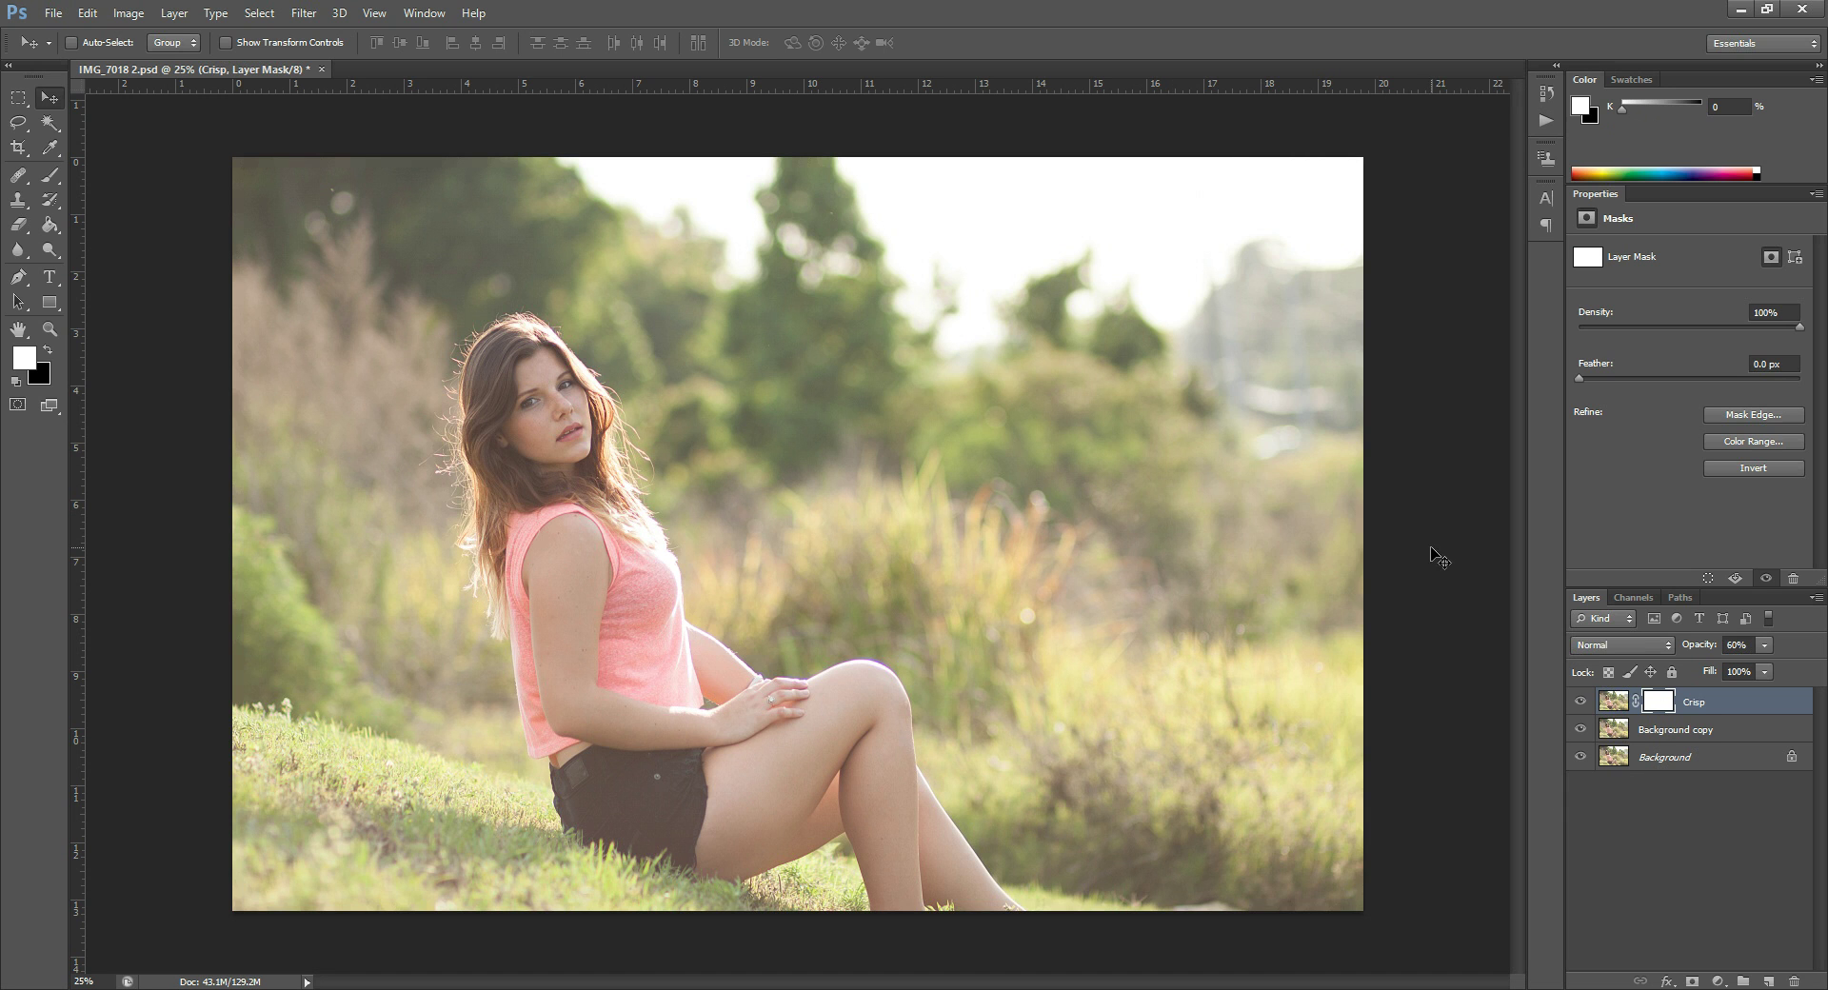
Step: Zoom in and set up a black soft round brush at 40% opacity
left_click(49, 329)
left_click(598, 465)
left_click(500, 350)
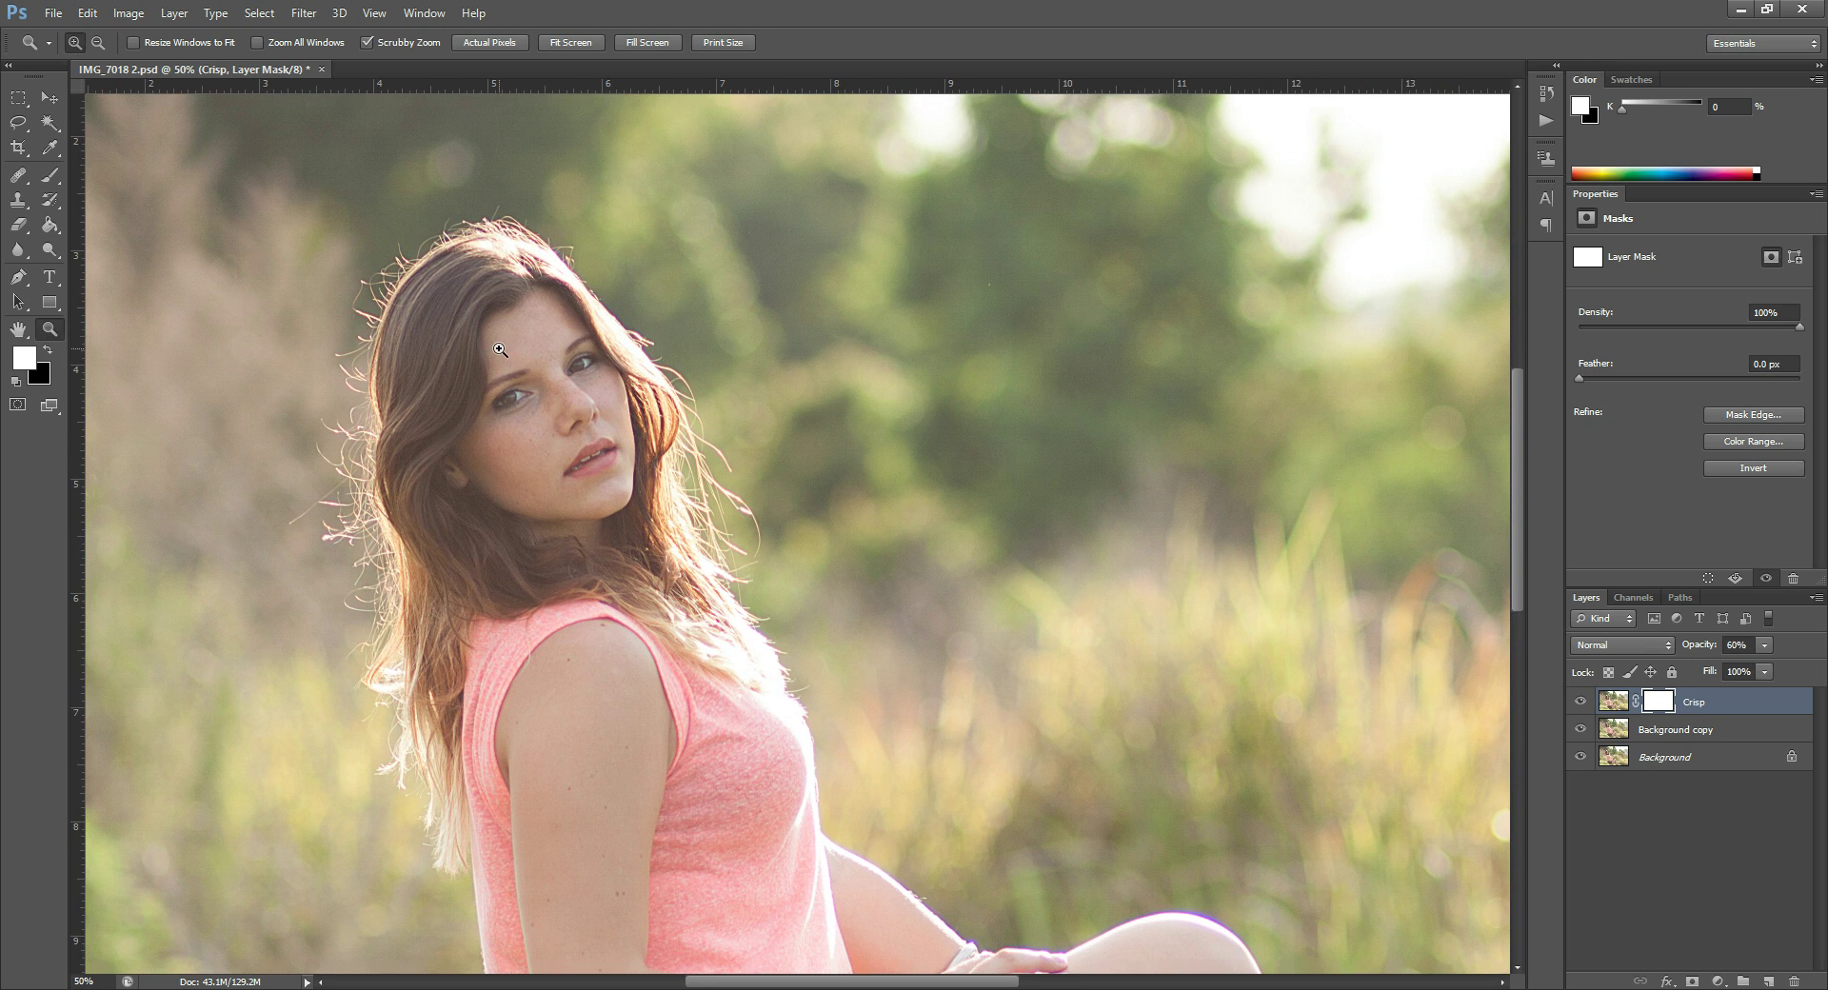
left_click(49, 175)
left_click(48, 352)
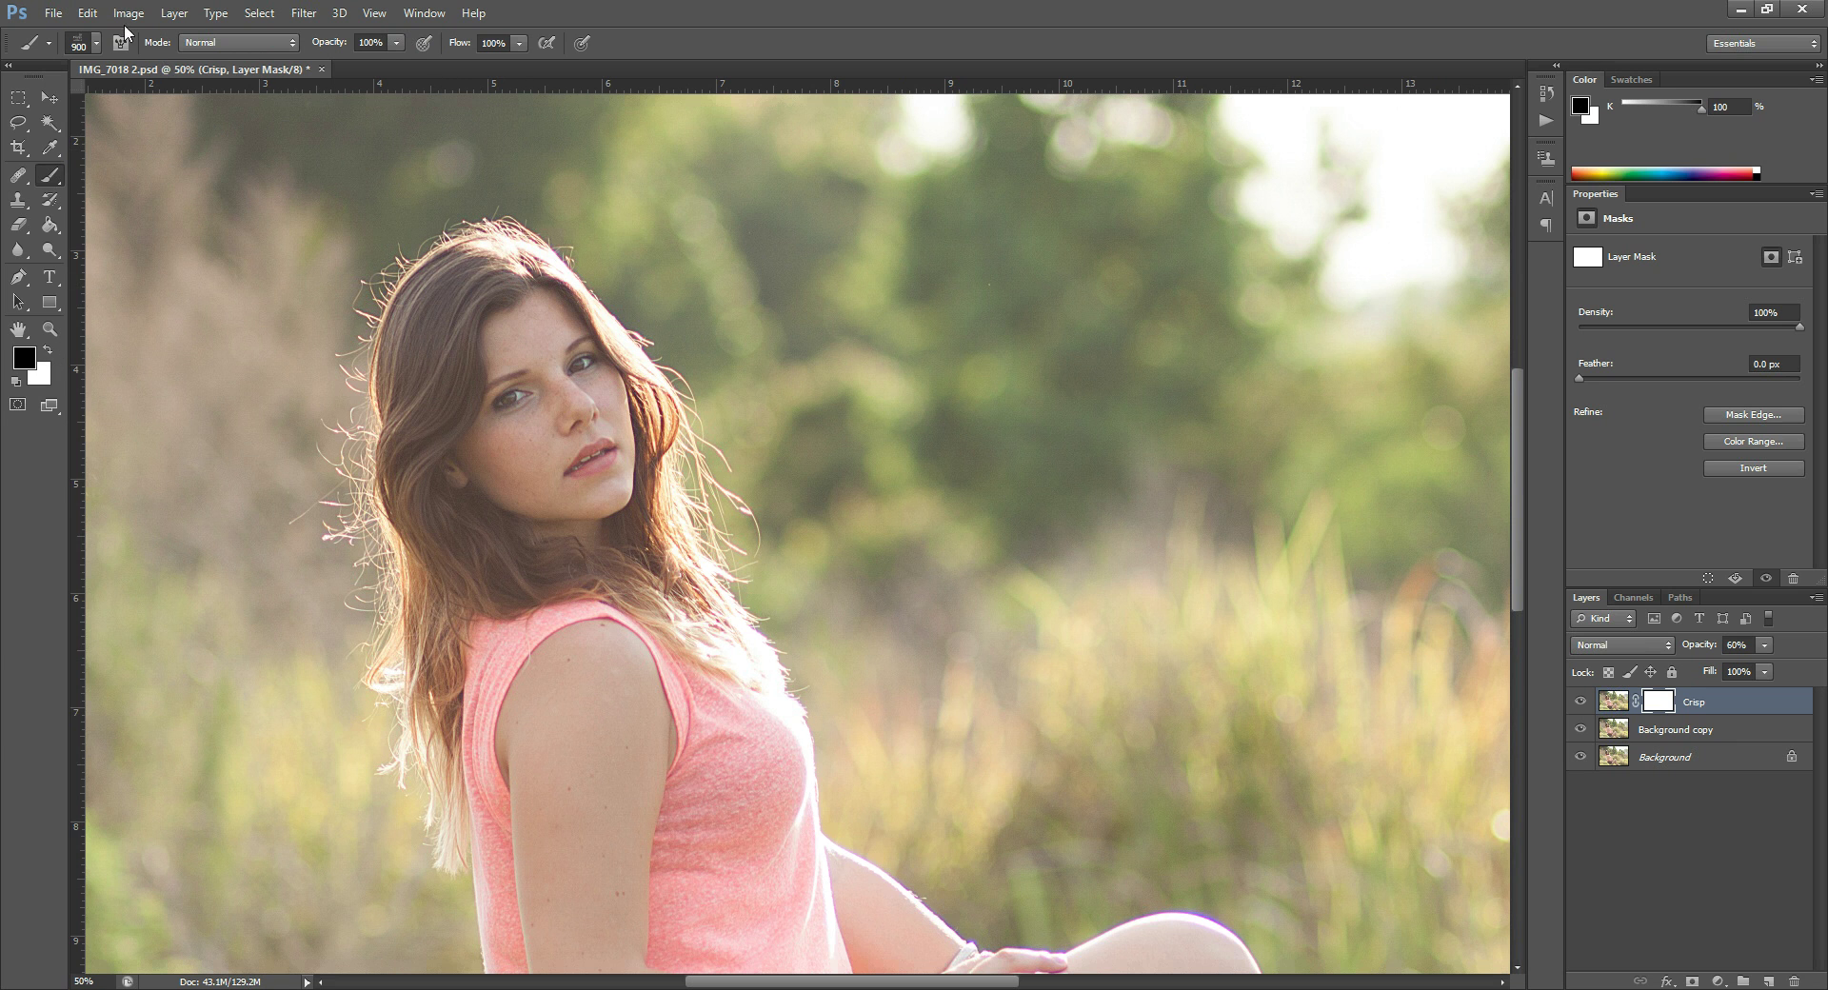
left_click(96, 42)
left_click_drag(219, 252, 217, 169)
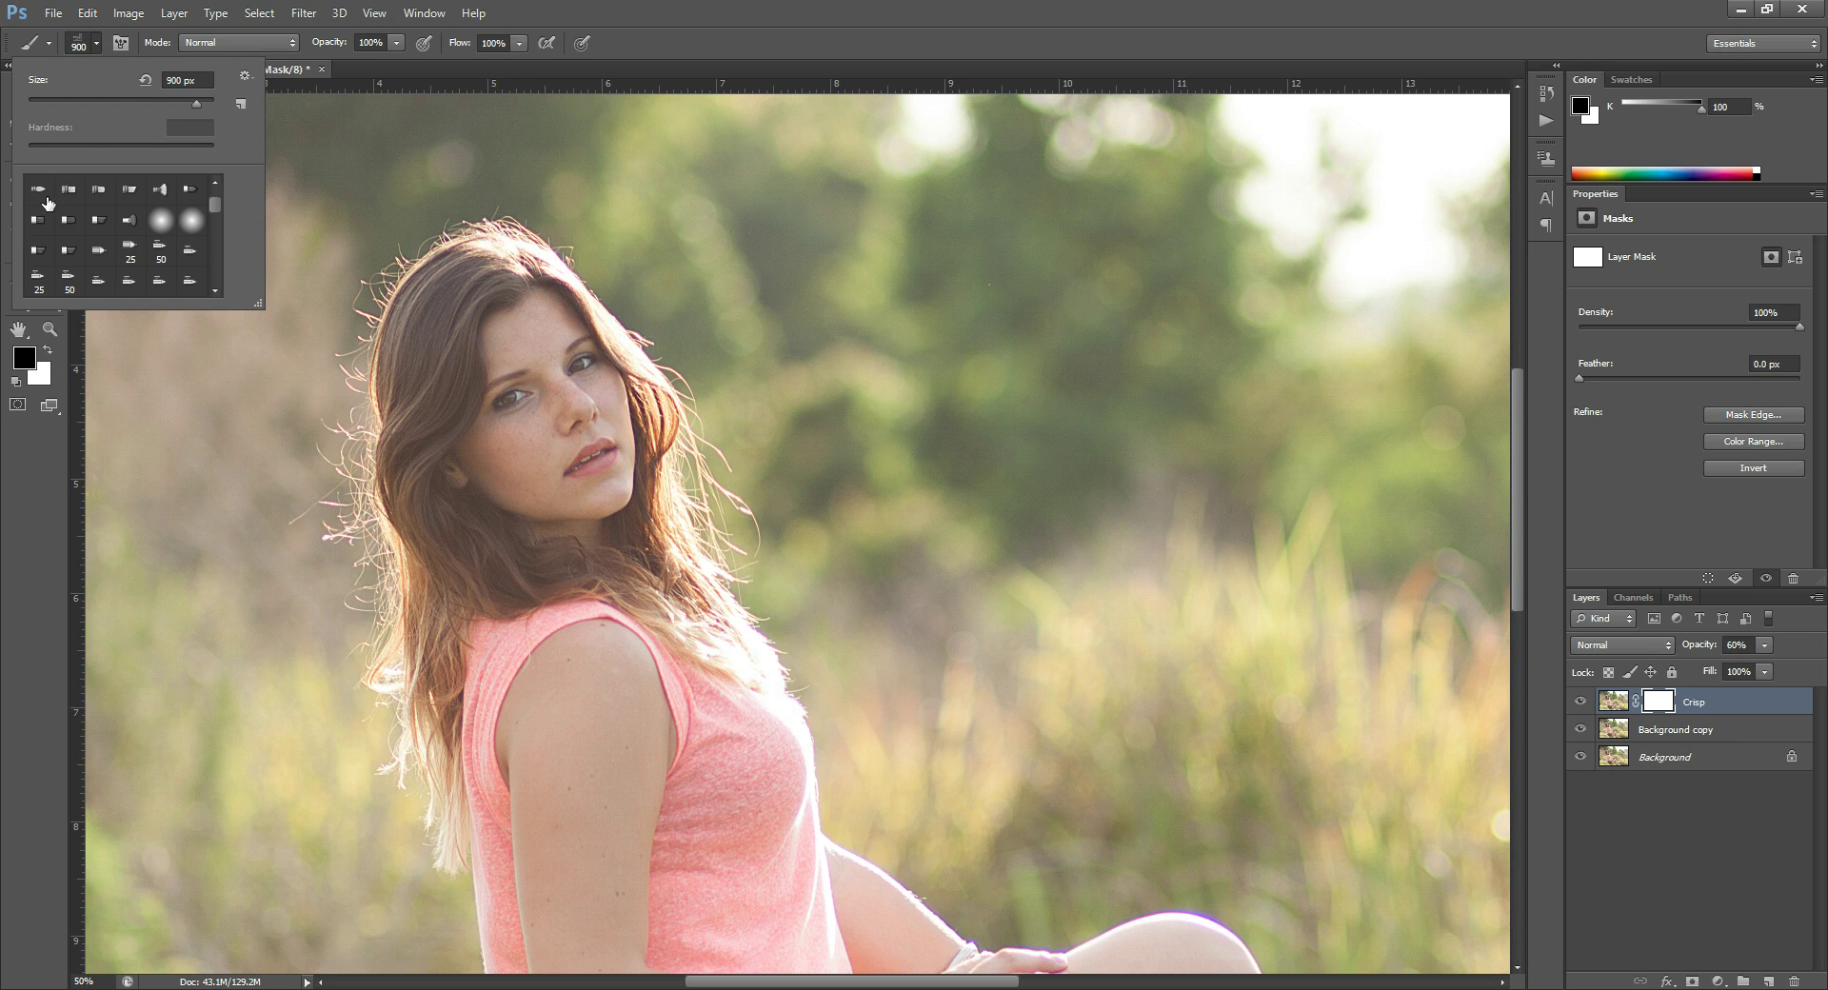
double_click(42, 203)
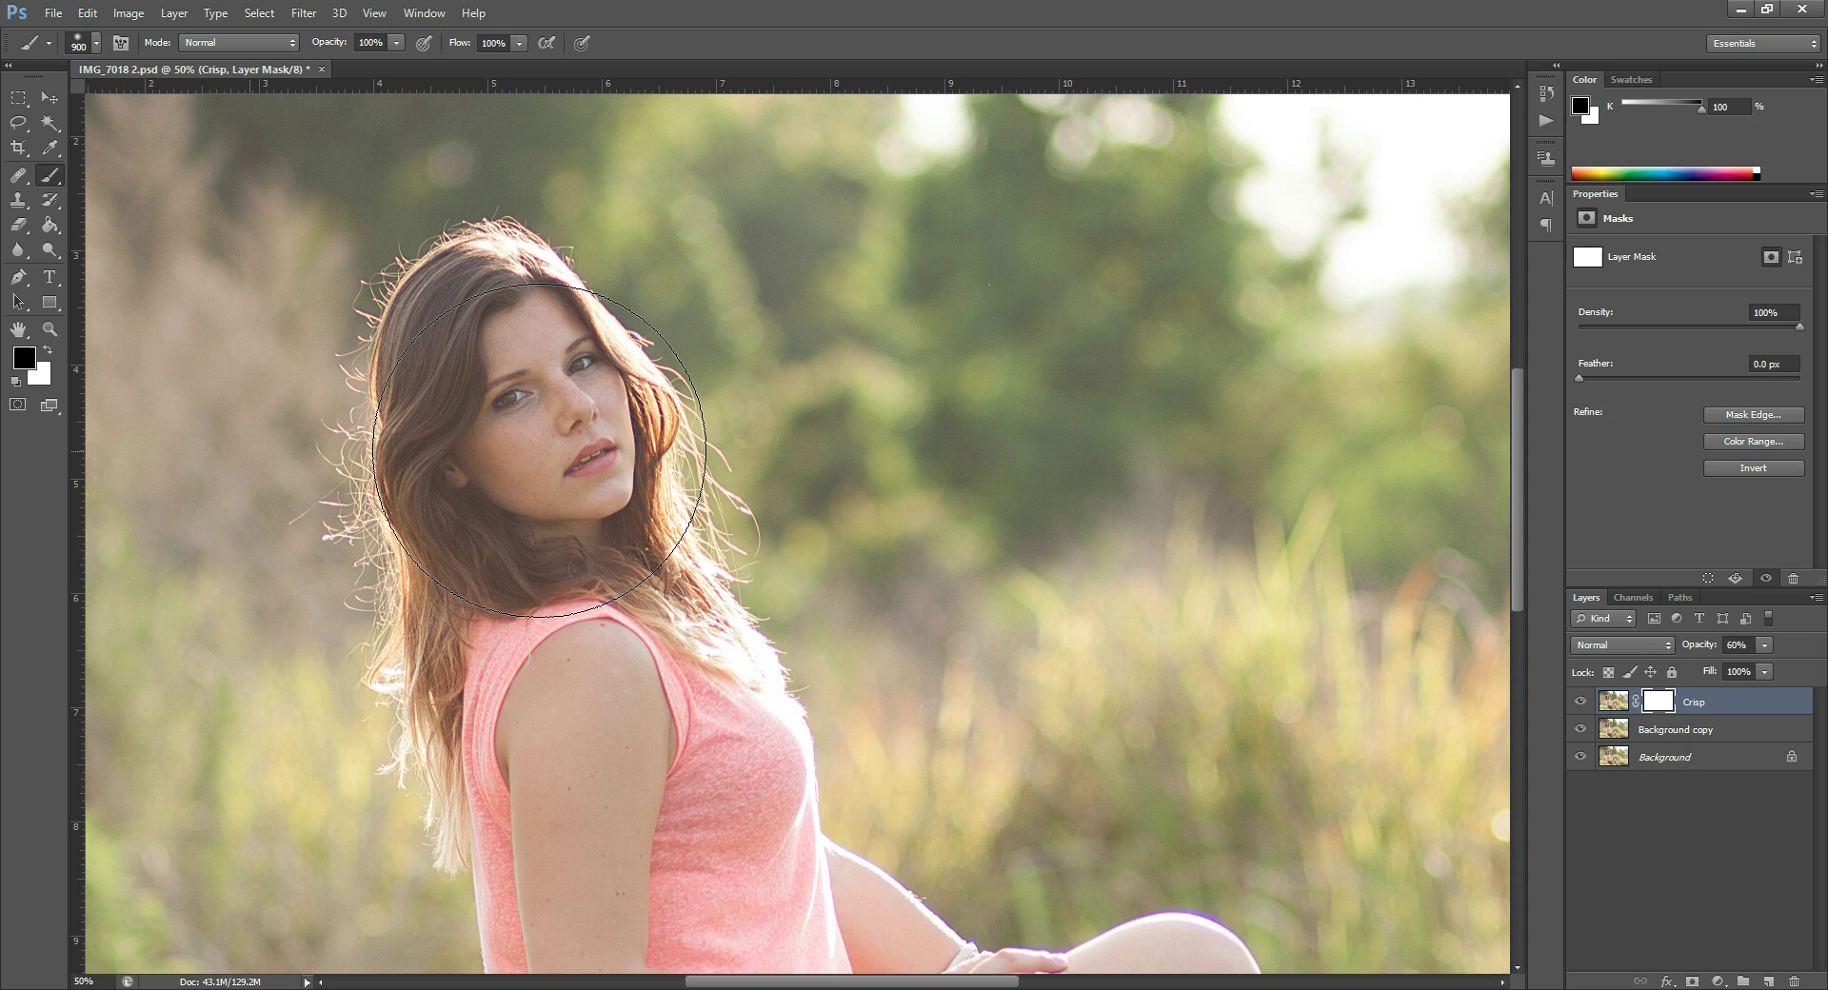
key("bracketleft")
key("bracketleft")
key("bracketleft")
key("bracketleft")
key("bracketleft")
key("bracketleft")
key("bracketleft")
key("bracketleft")
key("bracketleft")
key("bracketleft")
key("4")
key("bracketleft")
key("bracketleft")
key("bracketleft")
key("bracketleft")
key("bracketleft")
Step: Paint the Crisp effect out over her legs and shin on the Crisp mask
scroll(600, 604, "down", 5)
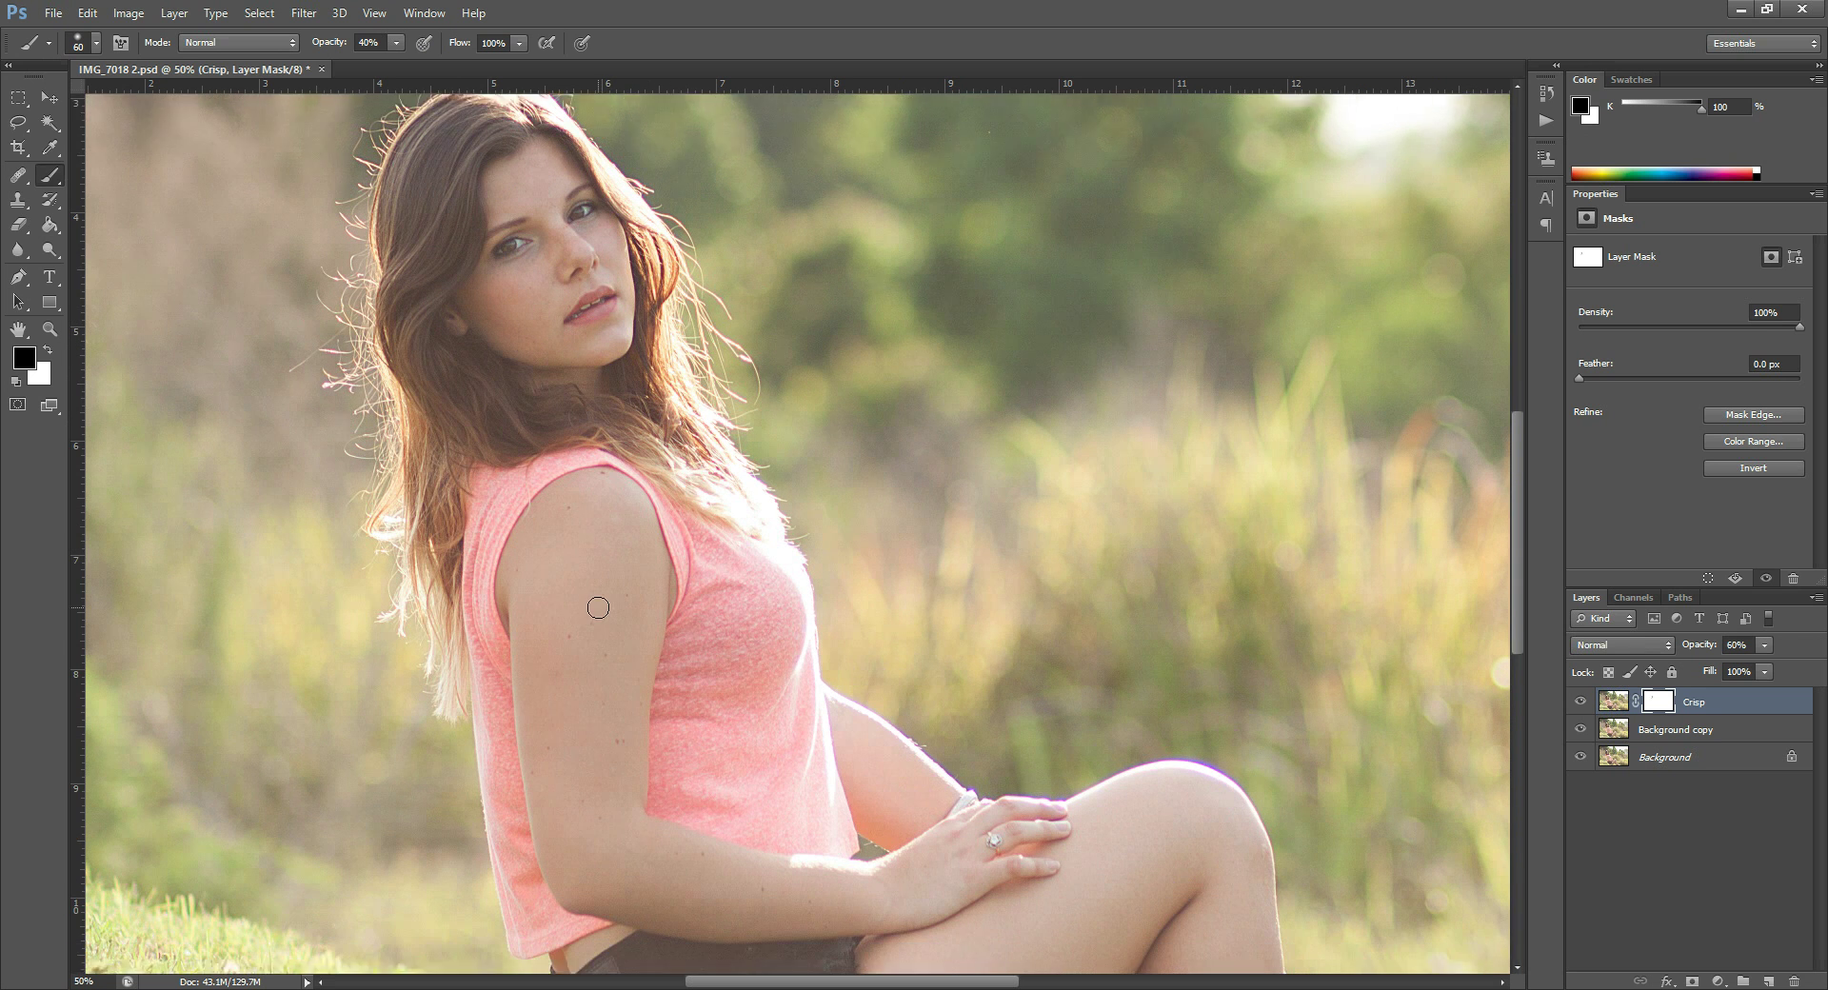
key("bracketright")
key("bracketright")
key("bracketright")
key("bracketright")
key("bracketright")
key("bracketright")
key("bracketright")
key("bracketright")
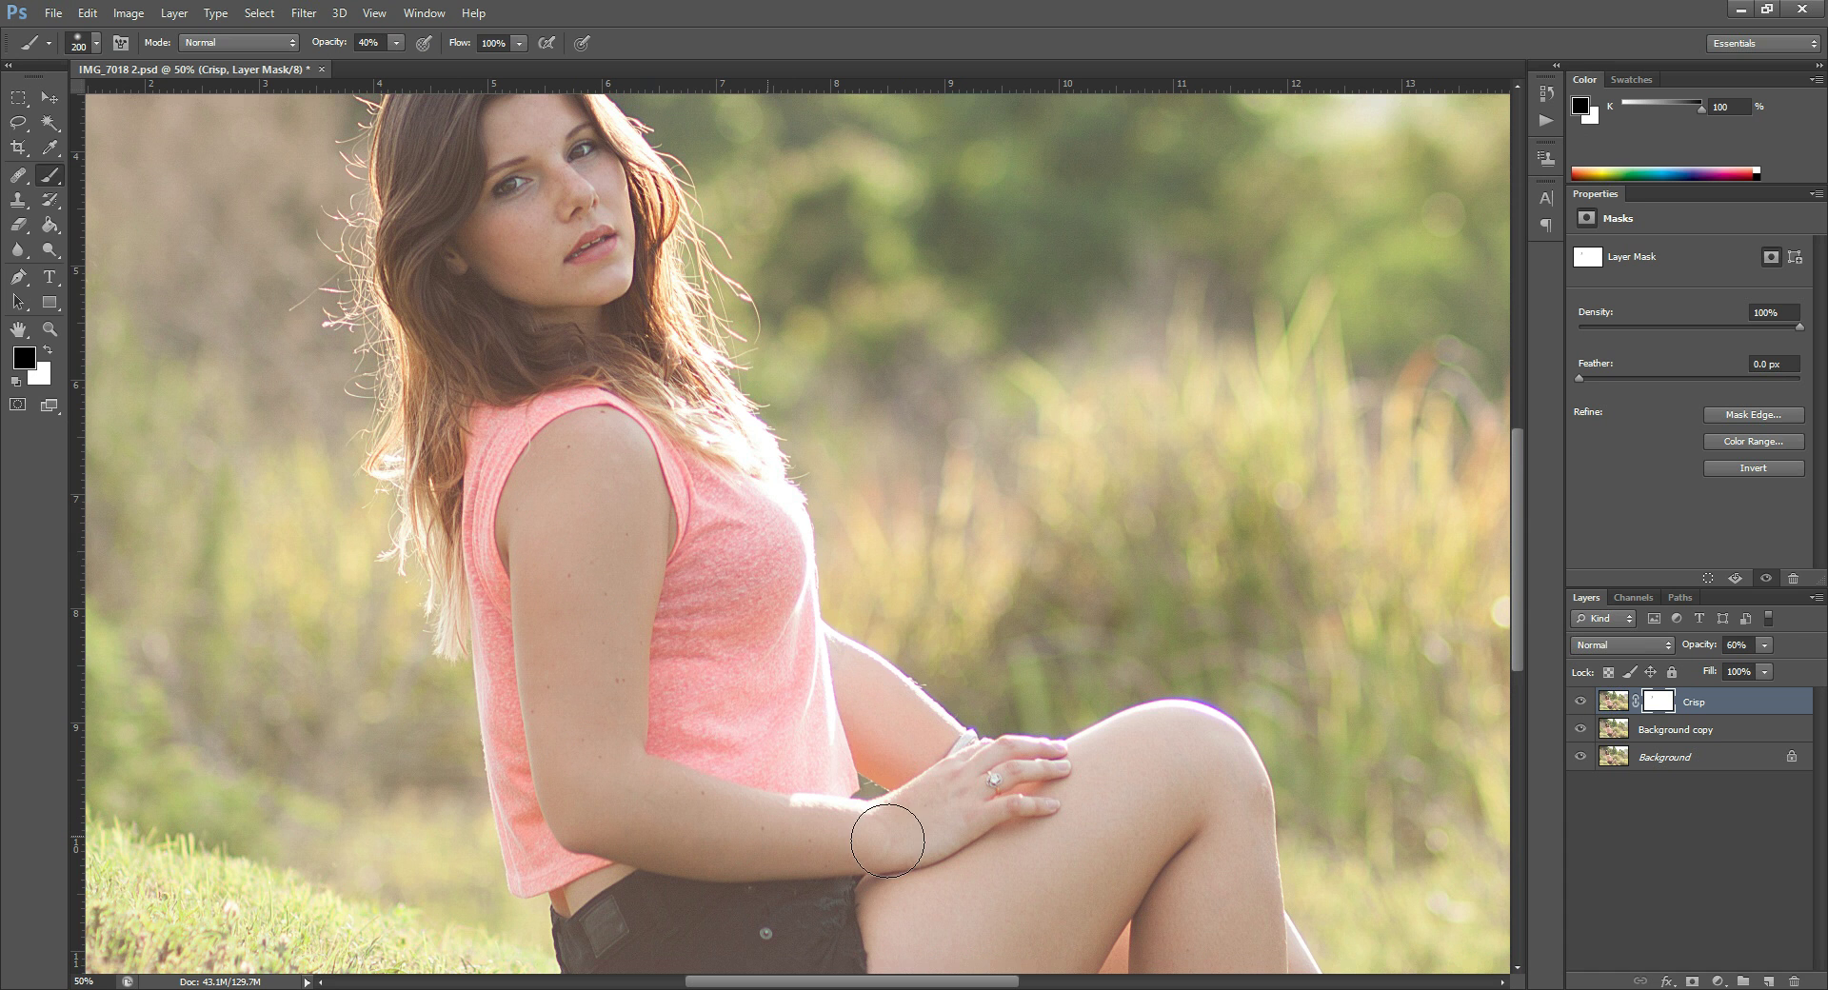
scroll(1019, 816, "down", 4)
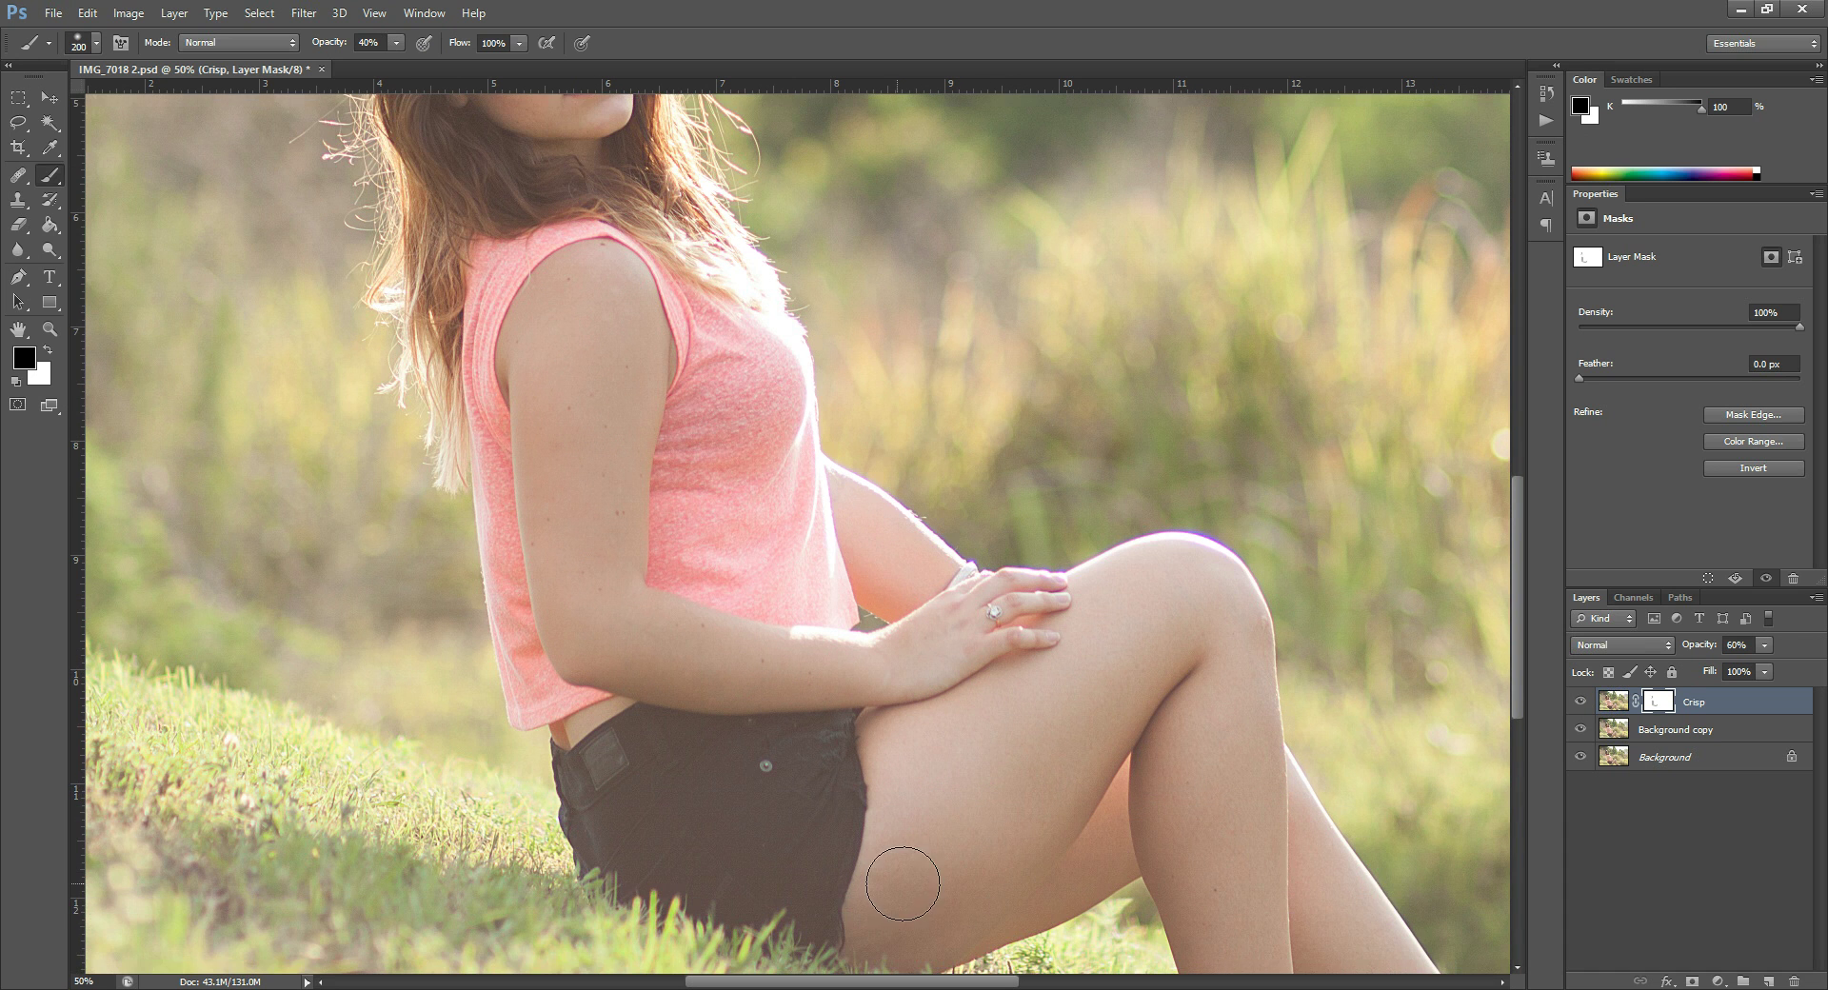
left_click_drag(926, 869, 1041, 720)
scroll(1219, 885, "down", 4)
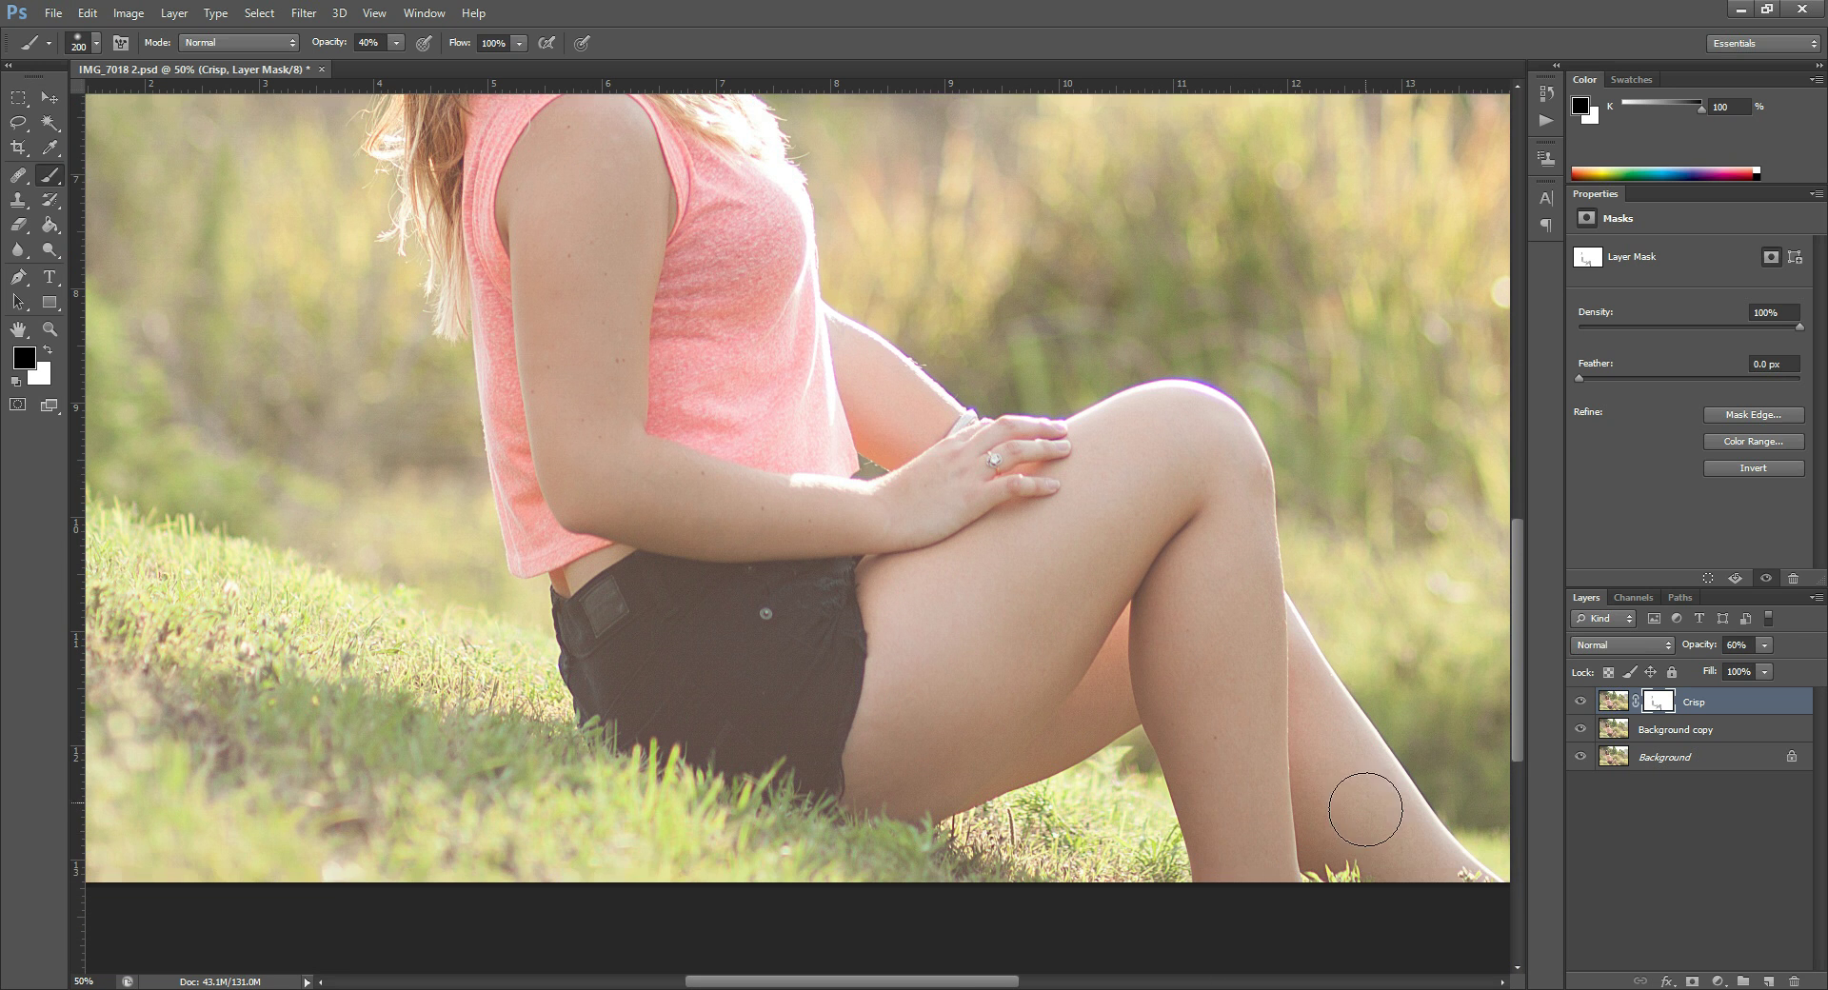
mouse_move(1346, 785)
left_mouse_down()
mouse_move(1095, 738)
mouse_move(1081, 662)
left_mouse_up()
scroll(1652, 683, "up", 12)
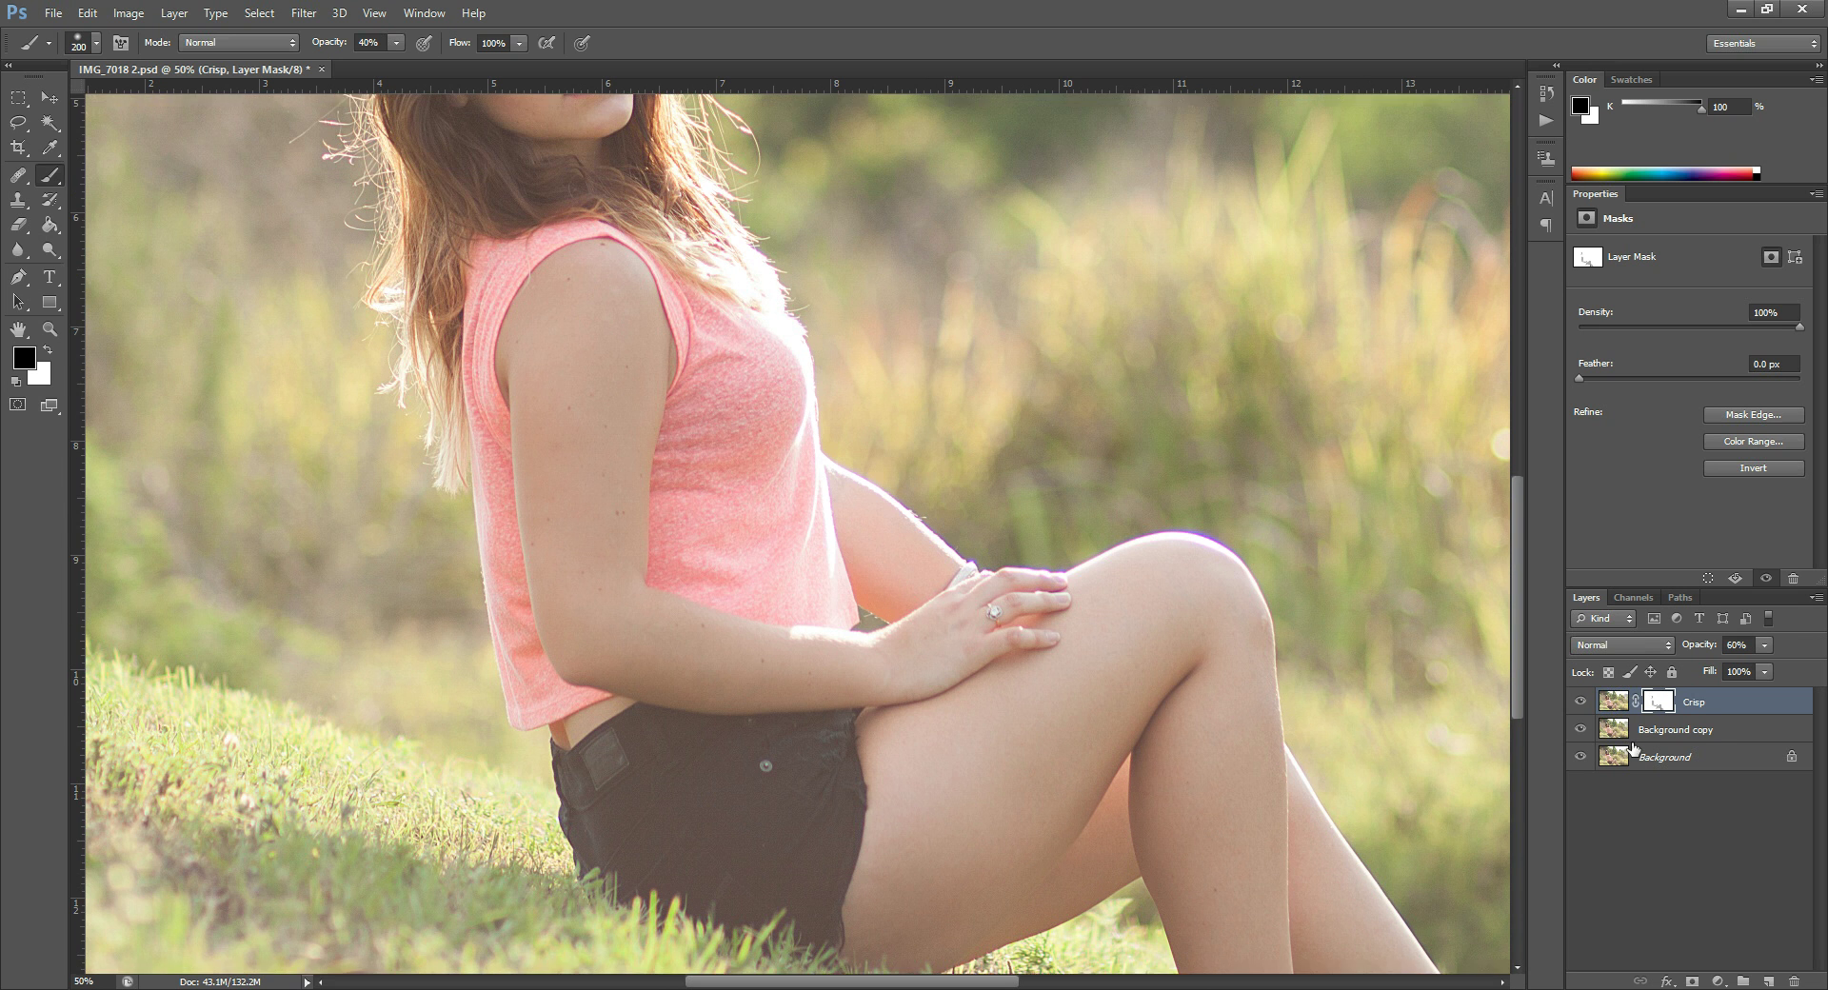
scroll(1609, 702, "up", 4)
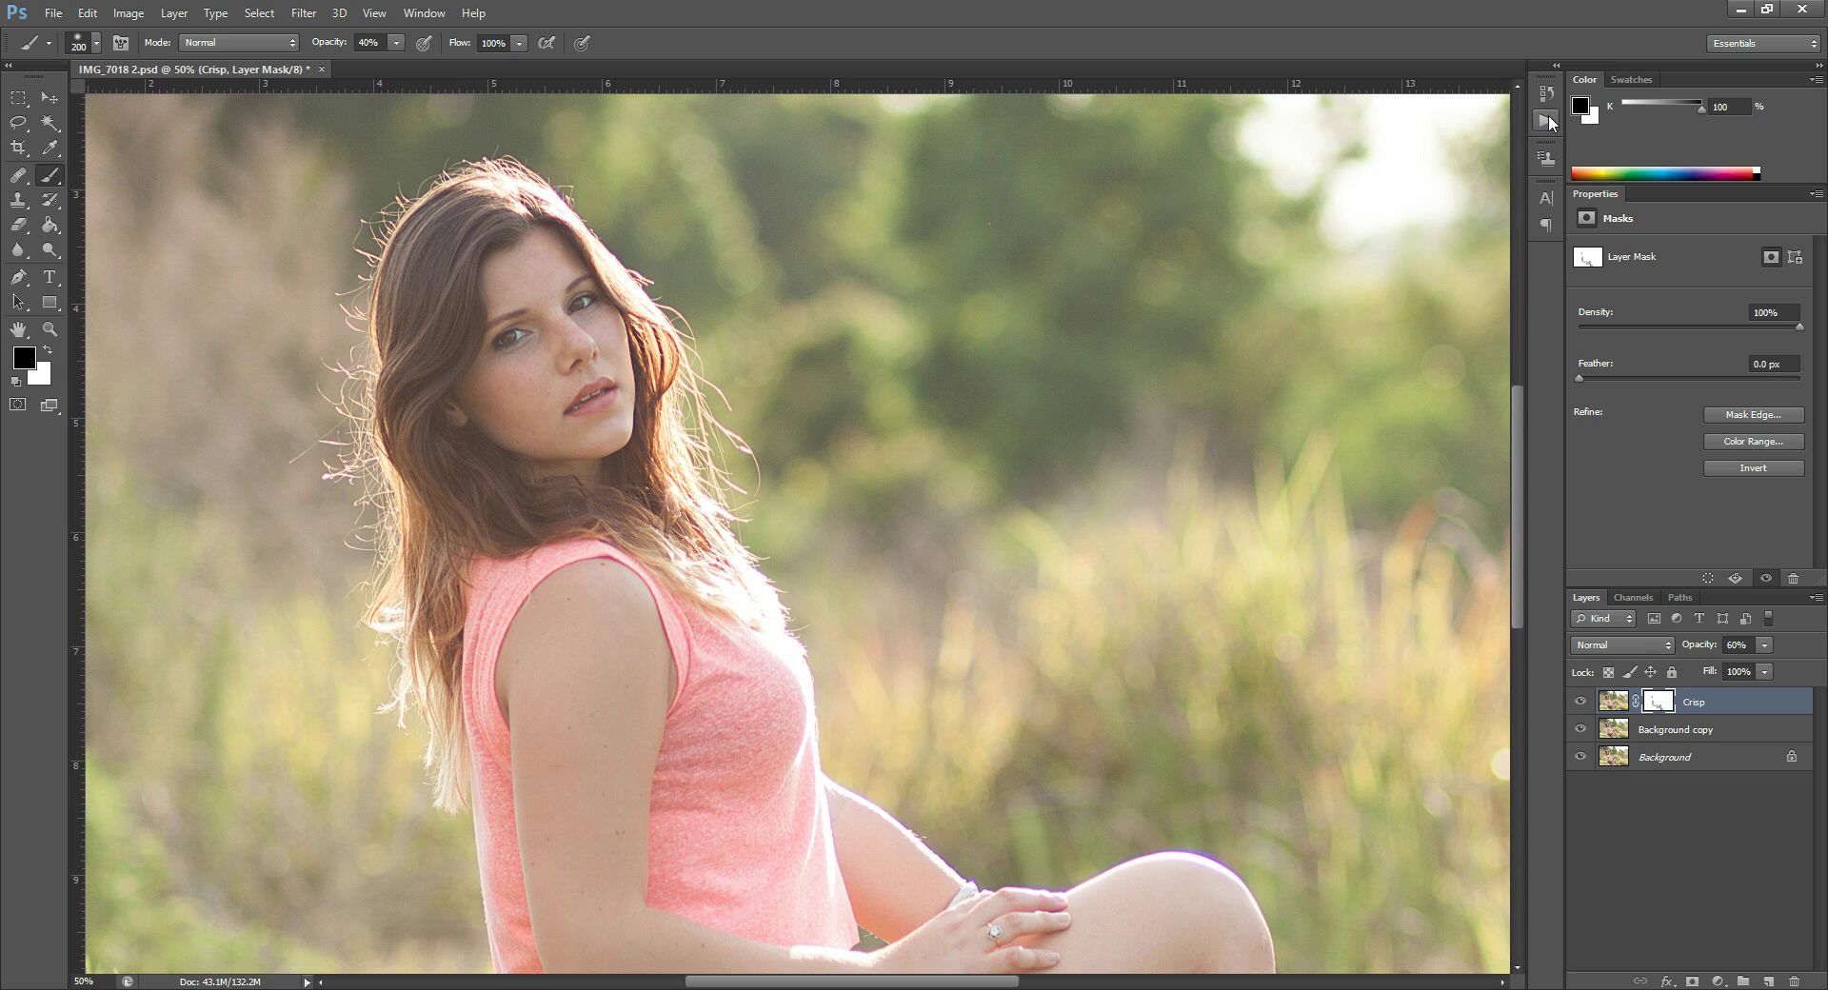
Step: Play the Selective Sharpen action and continue past its instruction message
left_click(1547, 121)
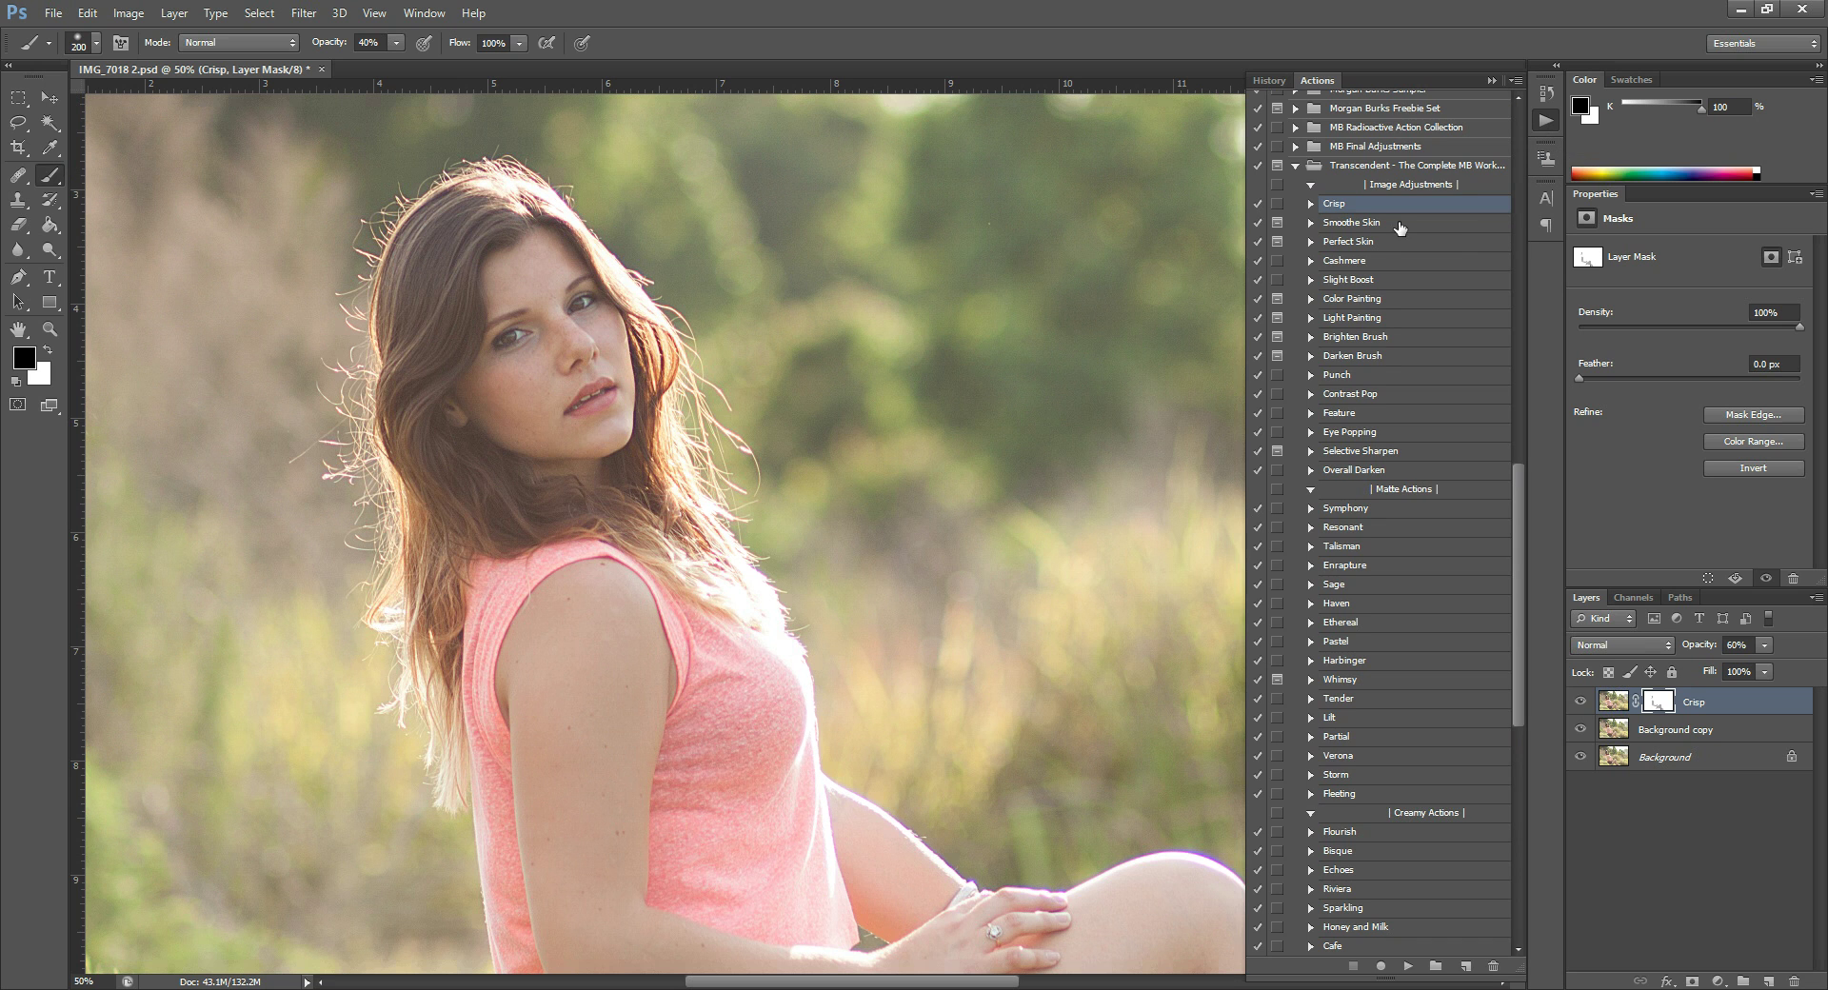
left_click(1369, 453)
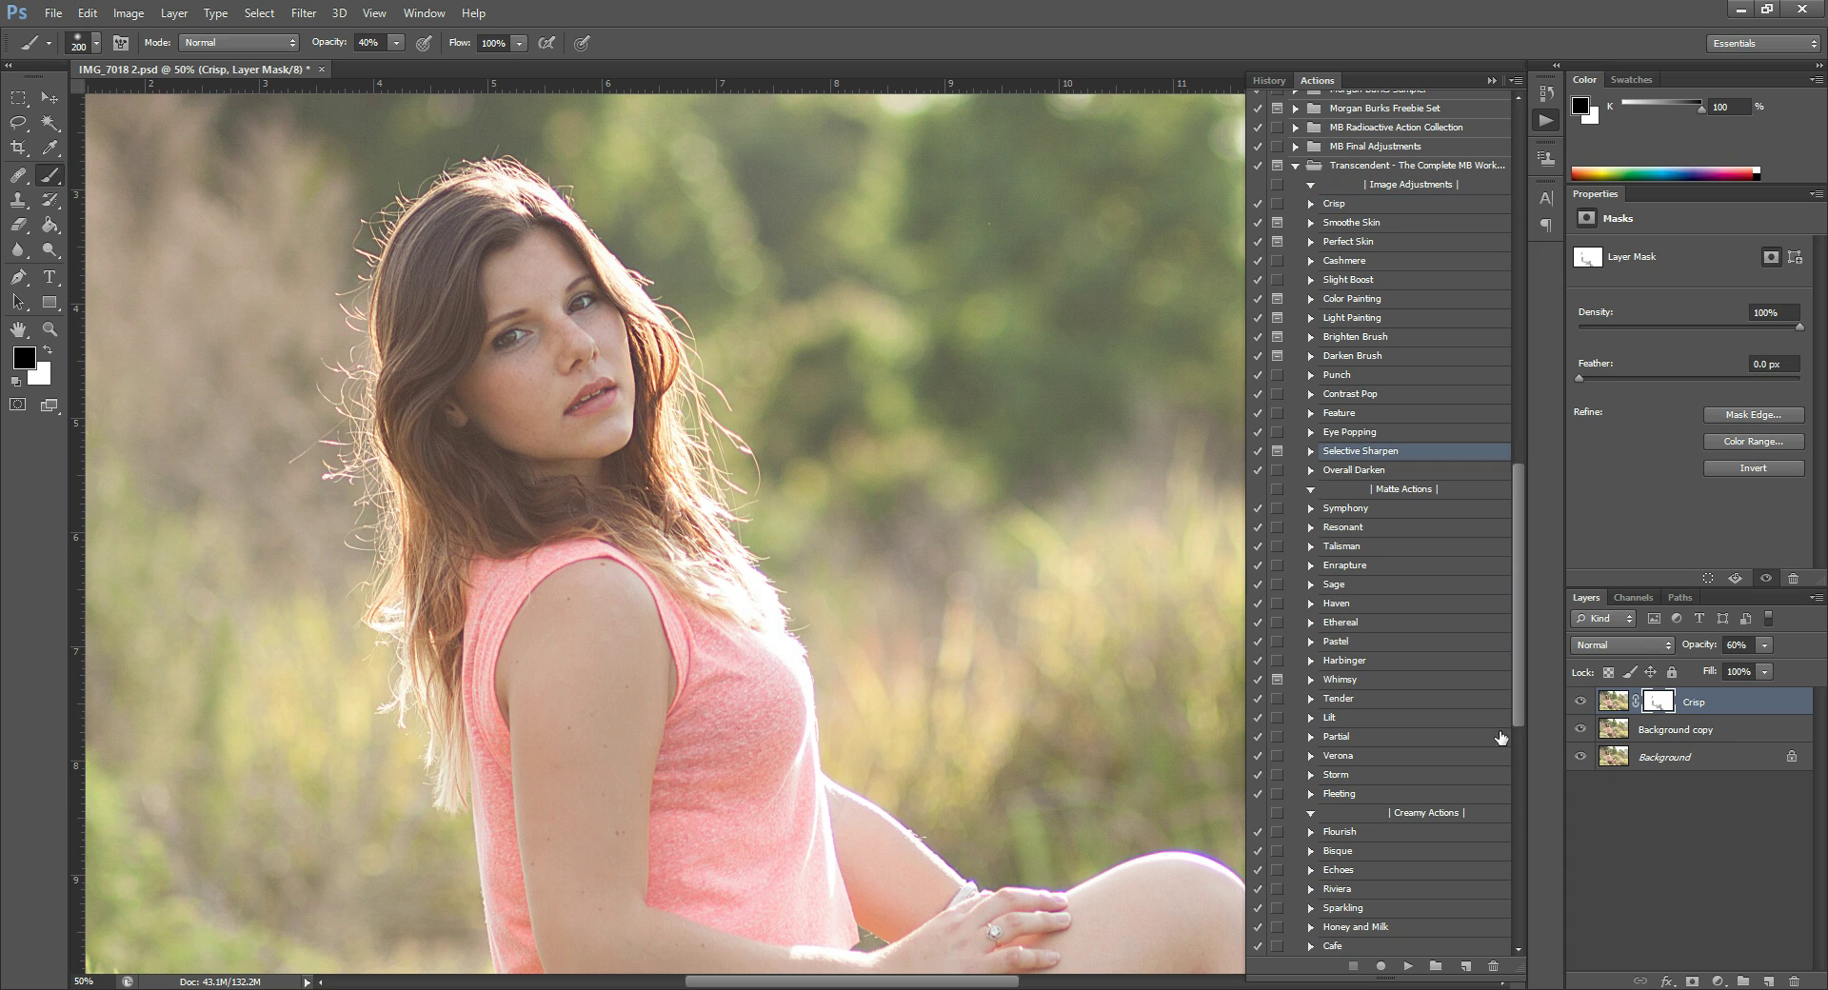
left_click(1406, 968)
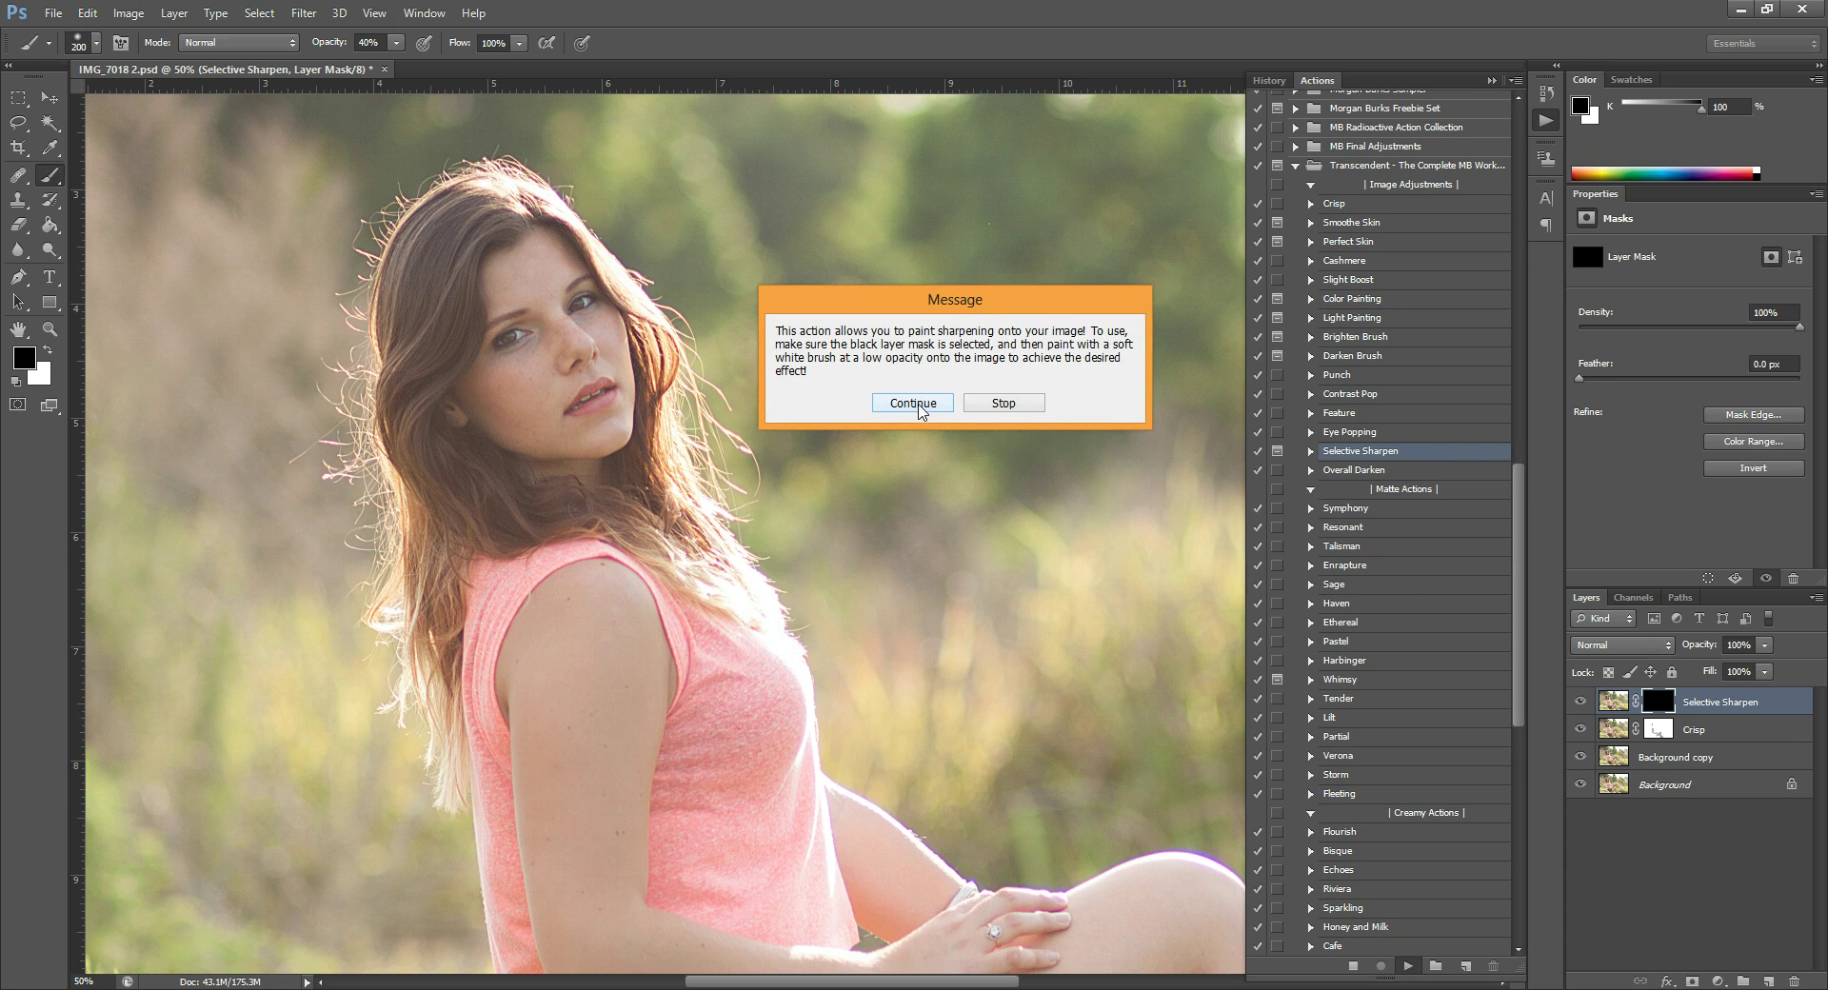
left_click(912, 403)
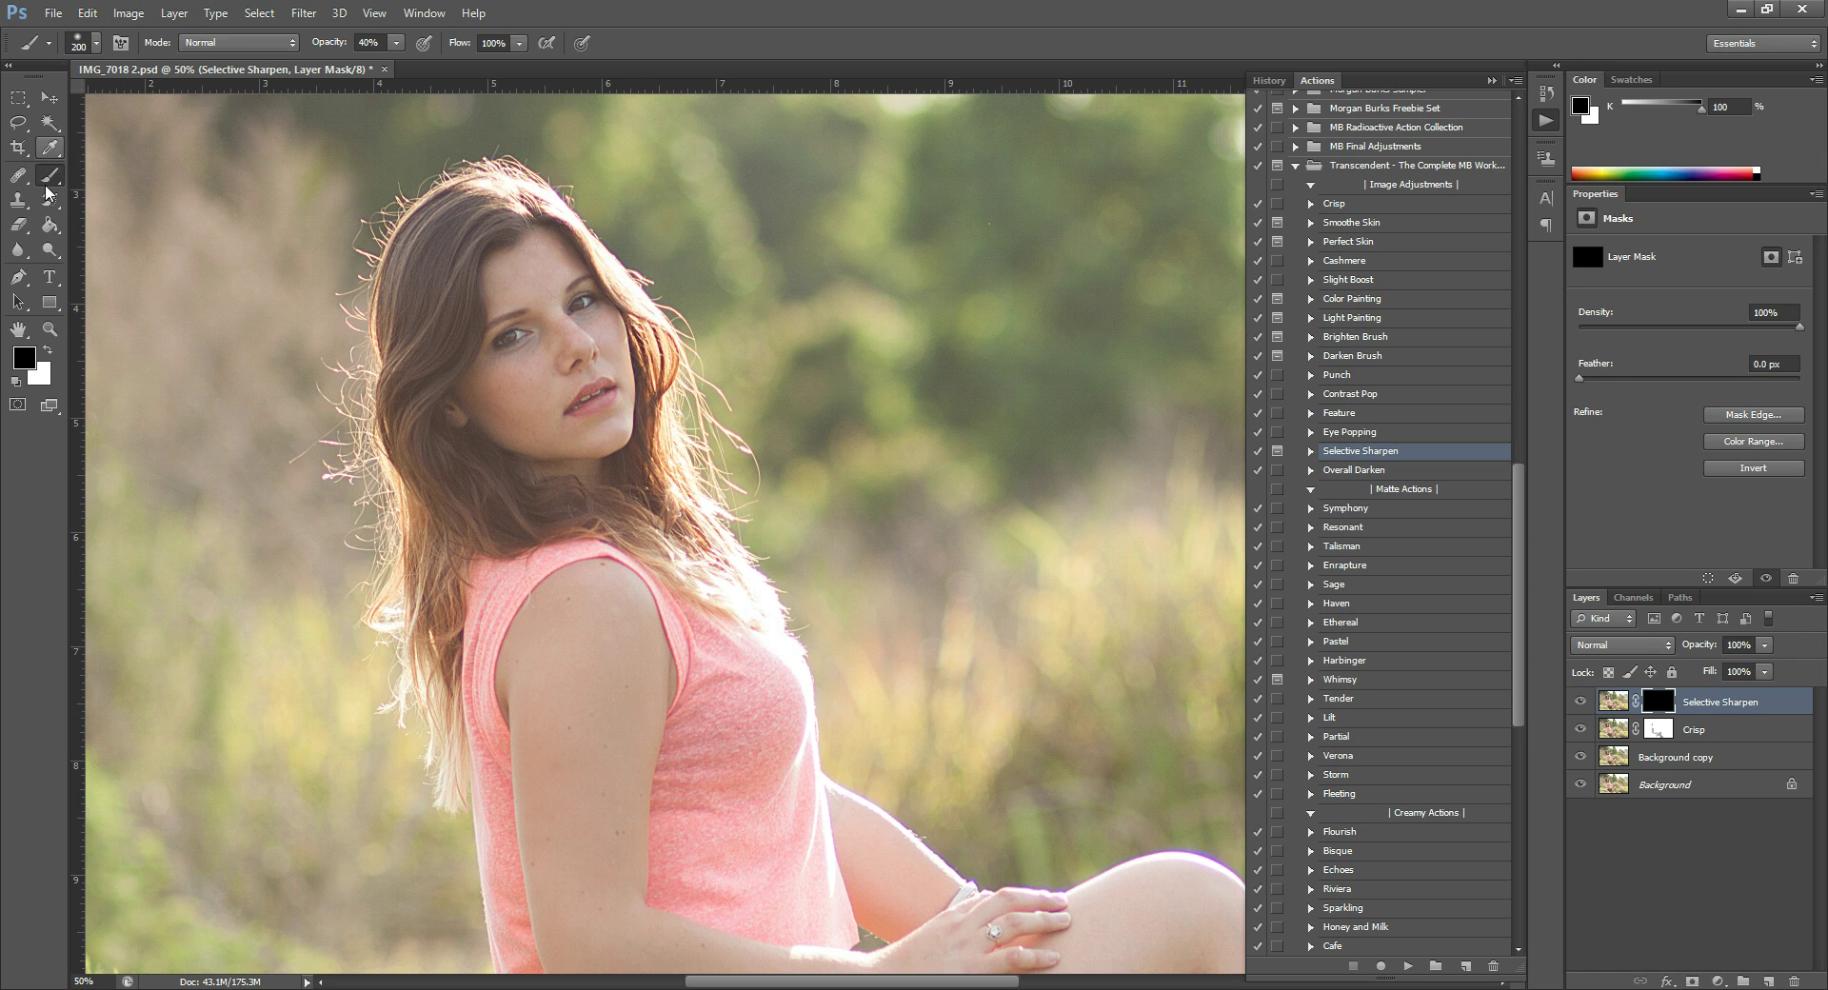
Step: Zoom to 200% on the face and paint white sharpening over both eyes with a 25 px brush
left_click(50, 352)
left_click(49, 329)
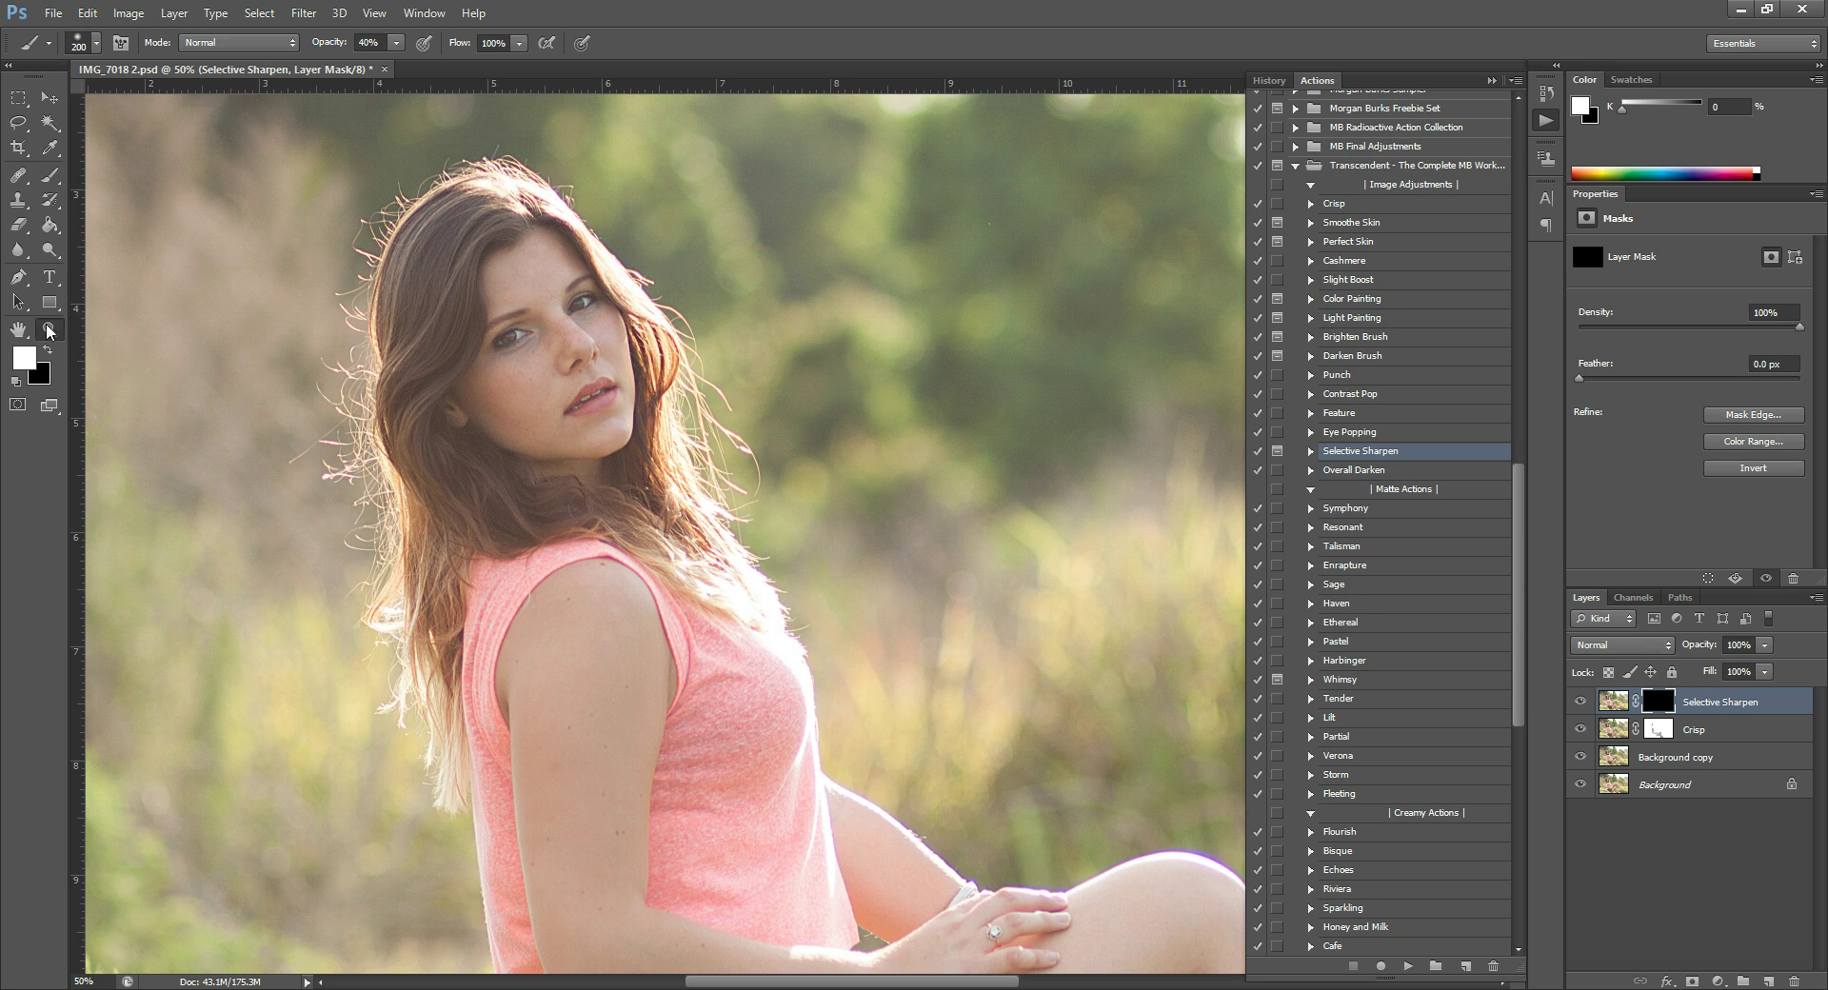
left_click(552, 337)
left_click_drag(551, 336, 600, 400)
scroll(600, 400, "down", 1)
left_click(49, 174)
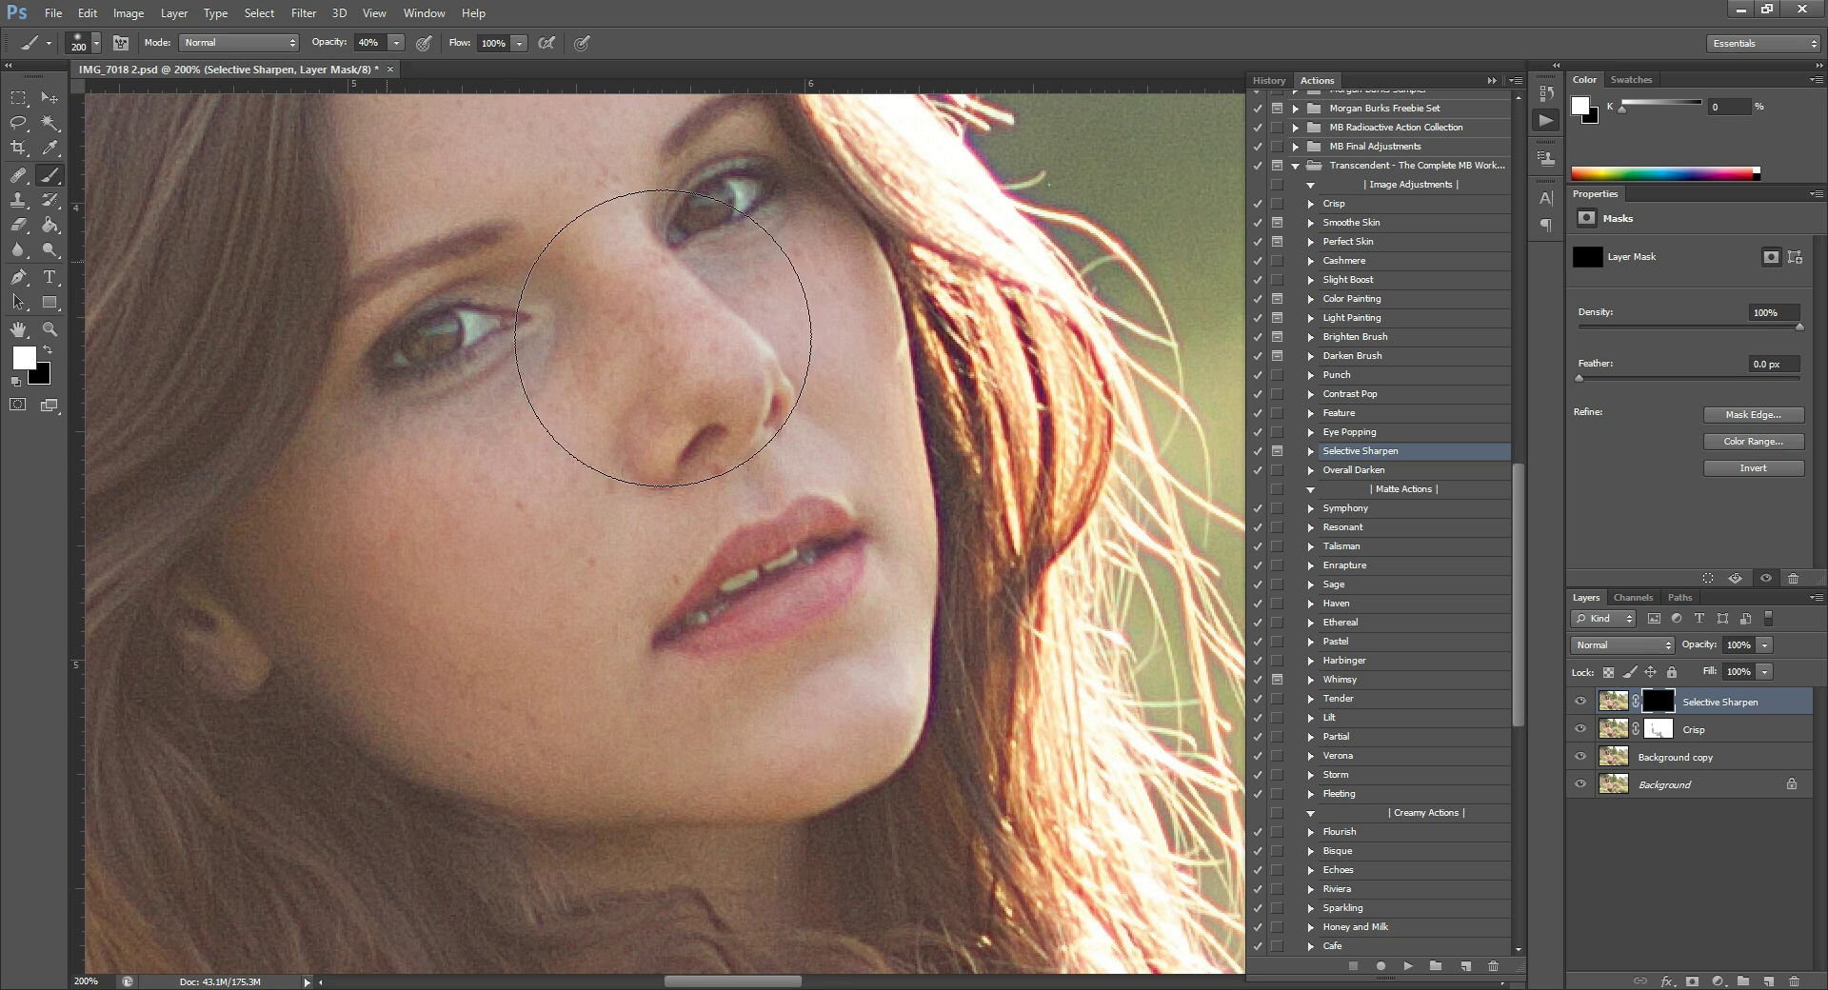
key("bracketleft")
key("bracketleft")
key("bracketleft")
key("bracketleft")
key("bracketleft")
key("bracketleft")
key("bracketleft")
left_click_drag(406, 345, 451, 332)
left_click_drag(675, 228, 724, 199)
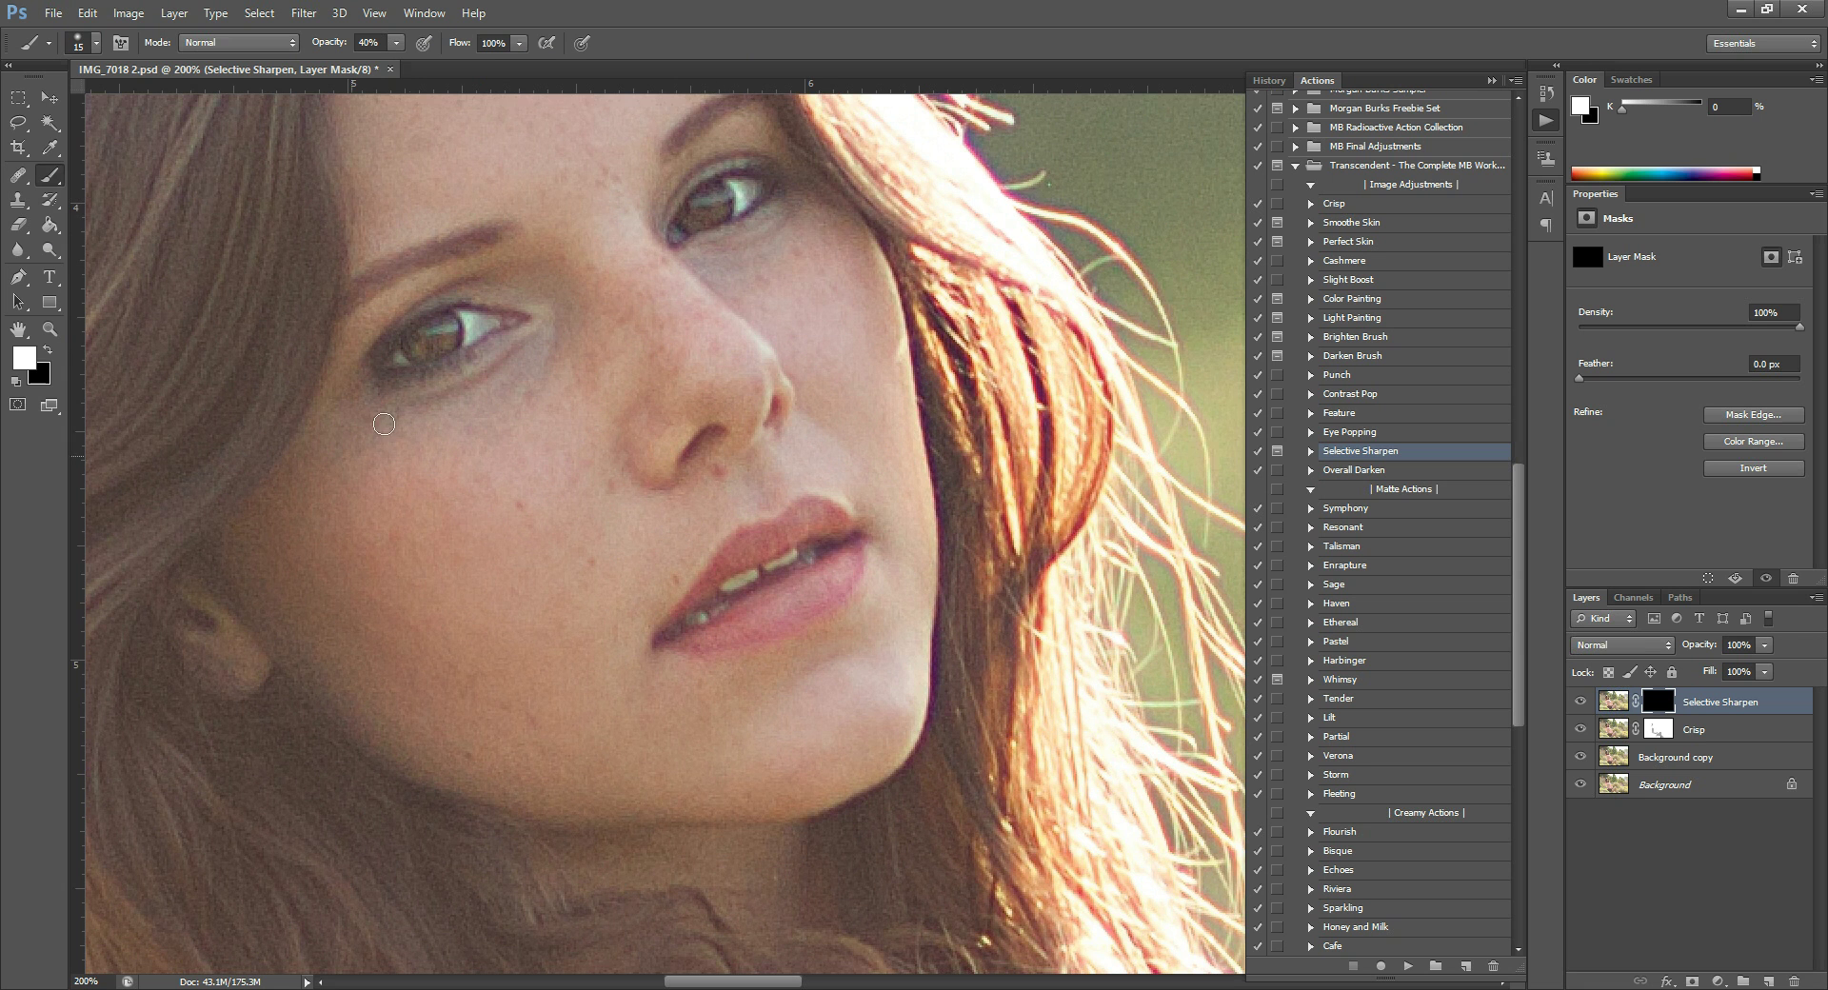
scroll(453, 466, "down", 2)
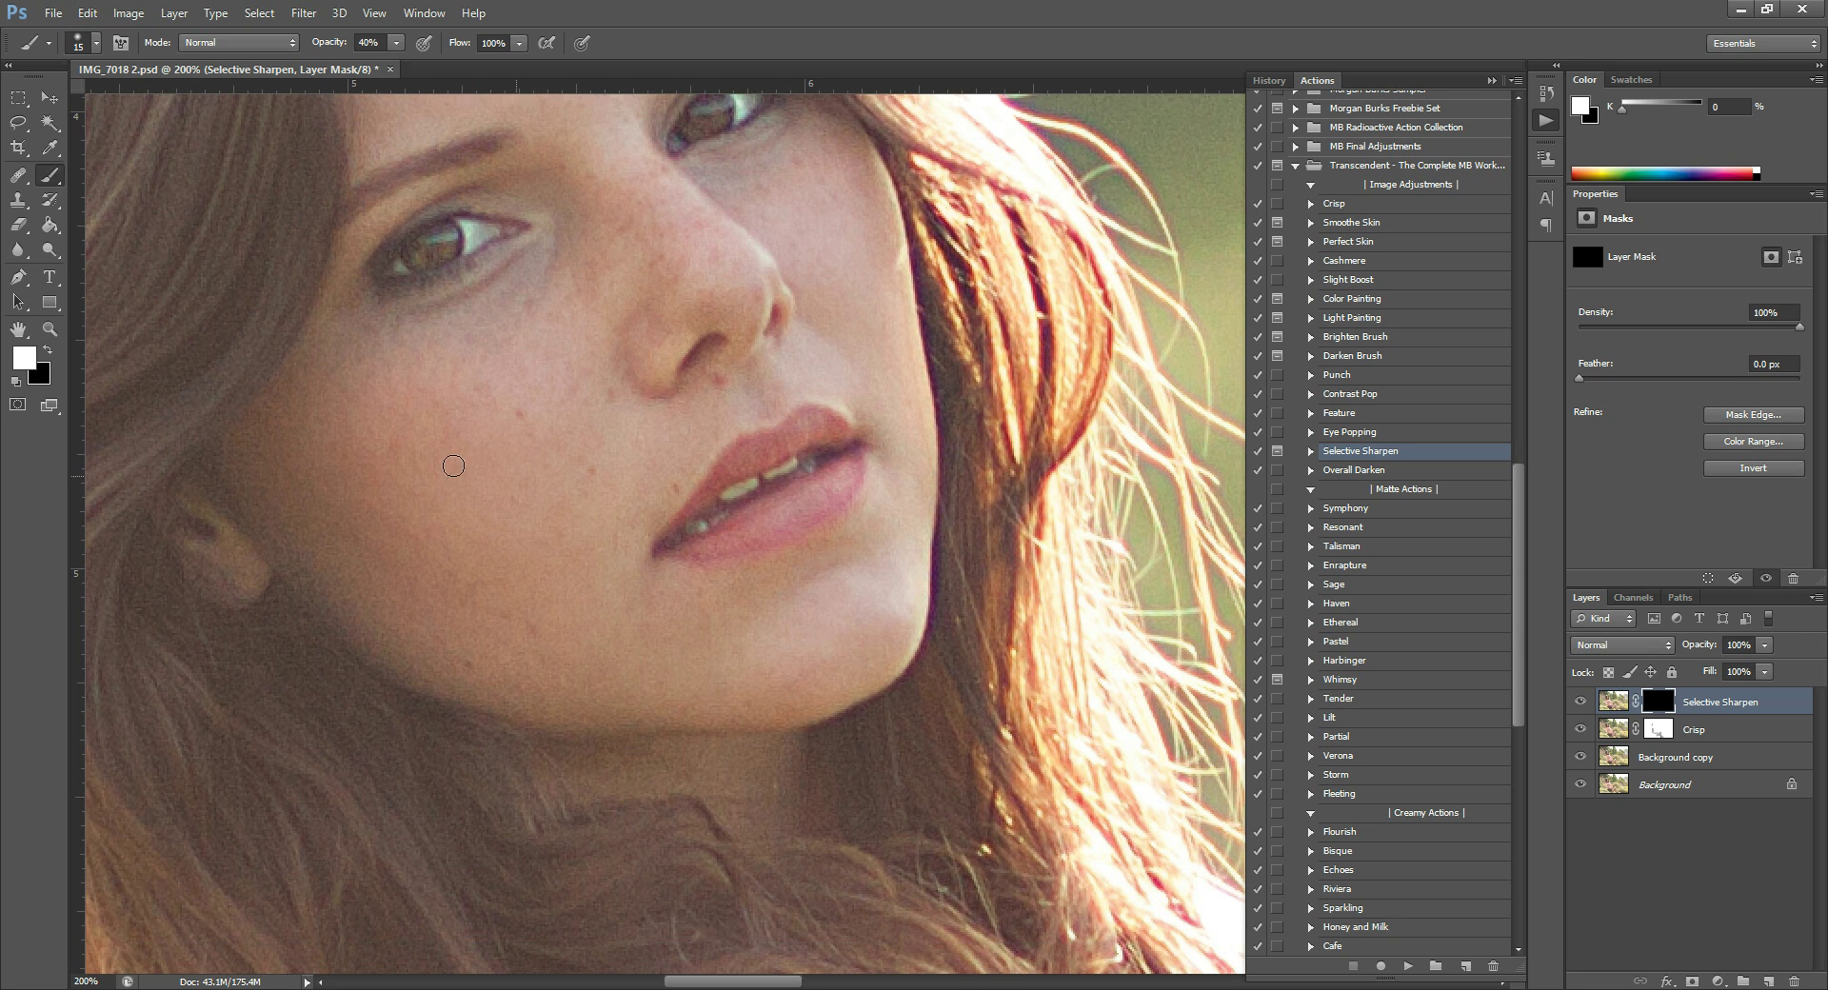
Step: Zoom out to 50% and toggle the Selective Sharpen layer off and on to compare
left_click(50, 328)
left_click(467, 388, "alt")
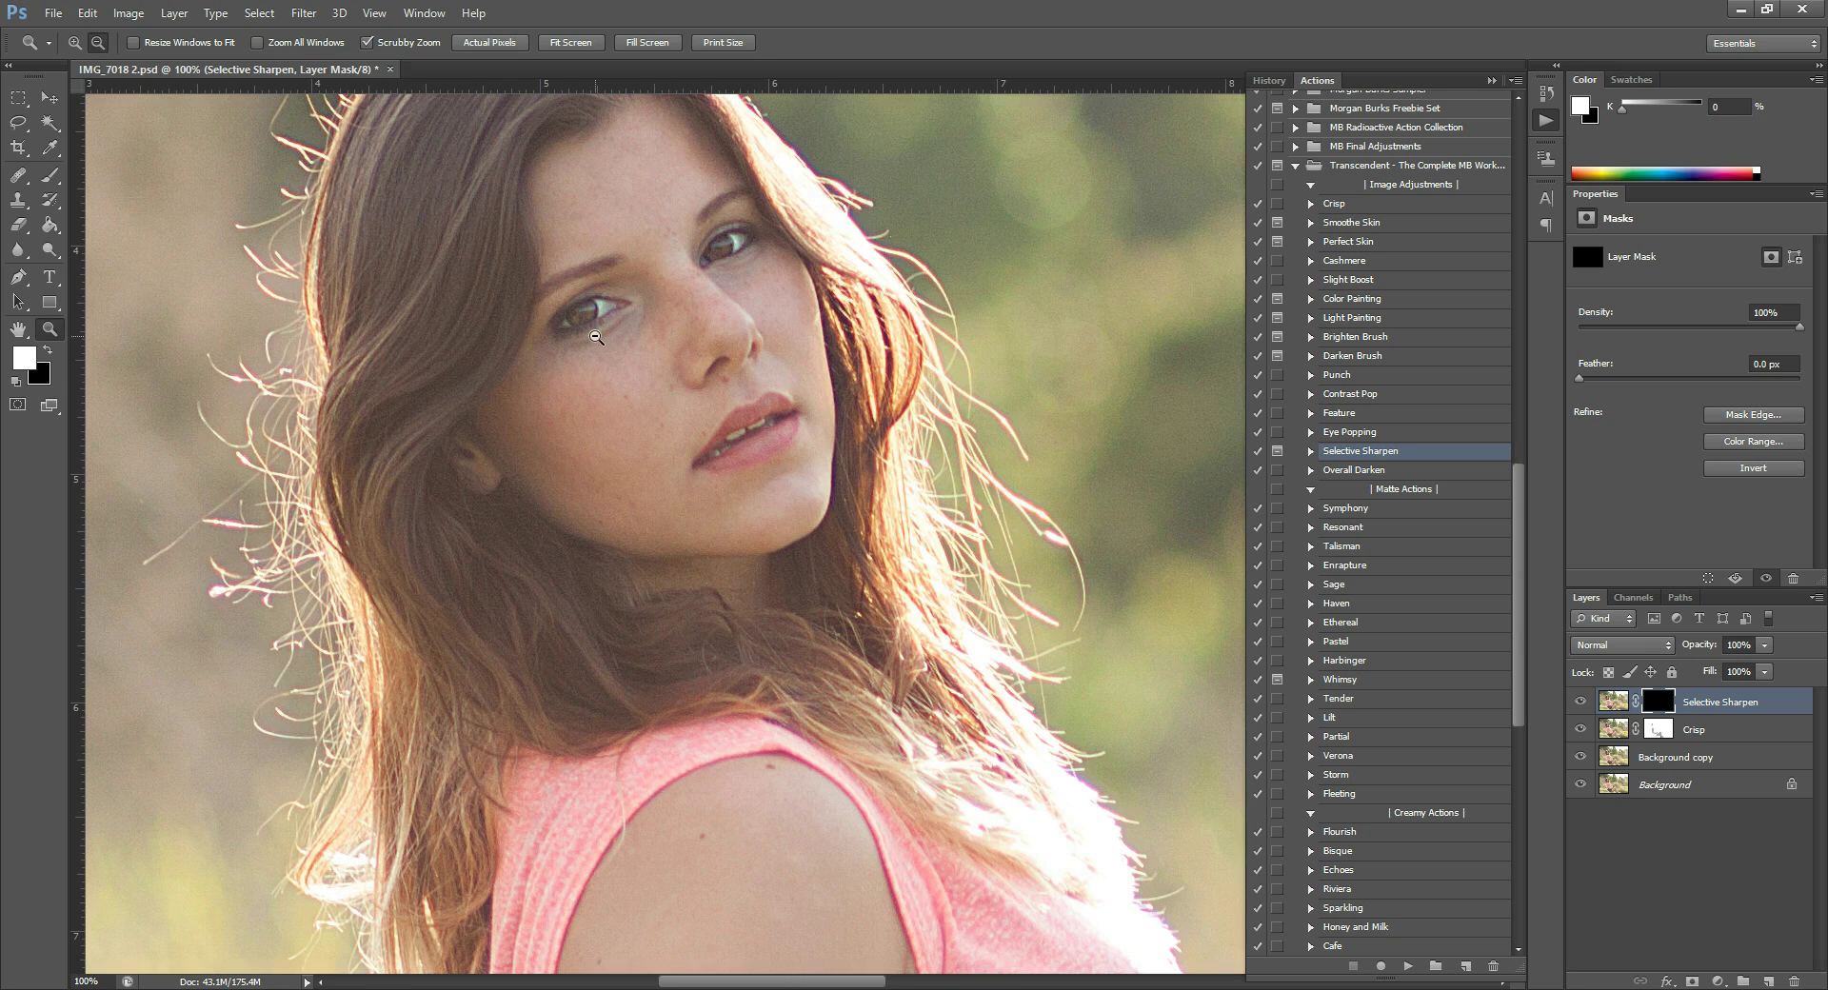
left_click(597, 337, "alt")
left_click(715, 389, "alt")
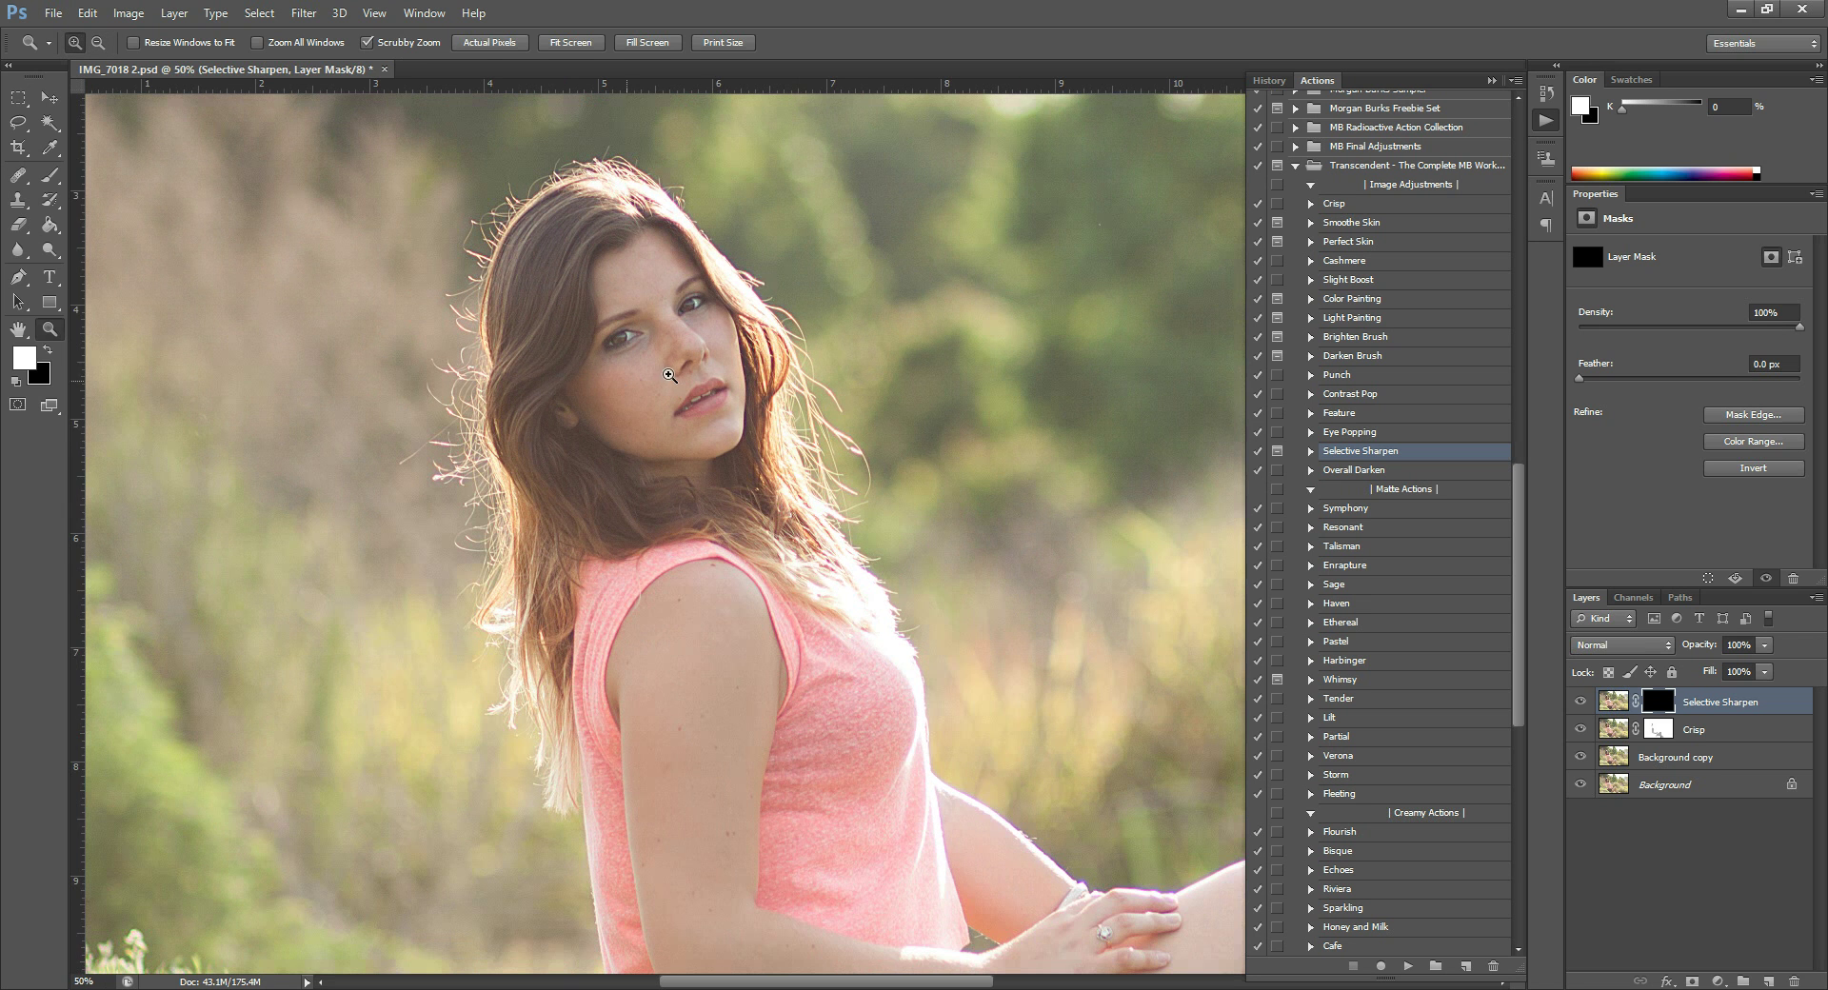
left_click(1581, 702)
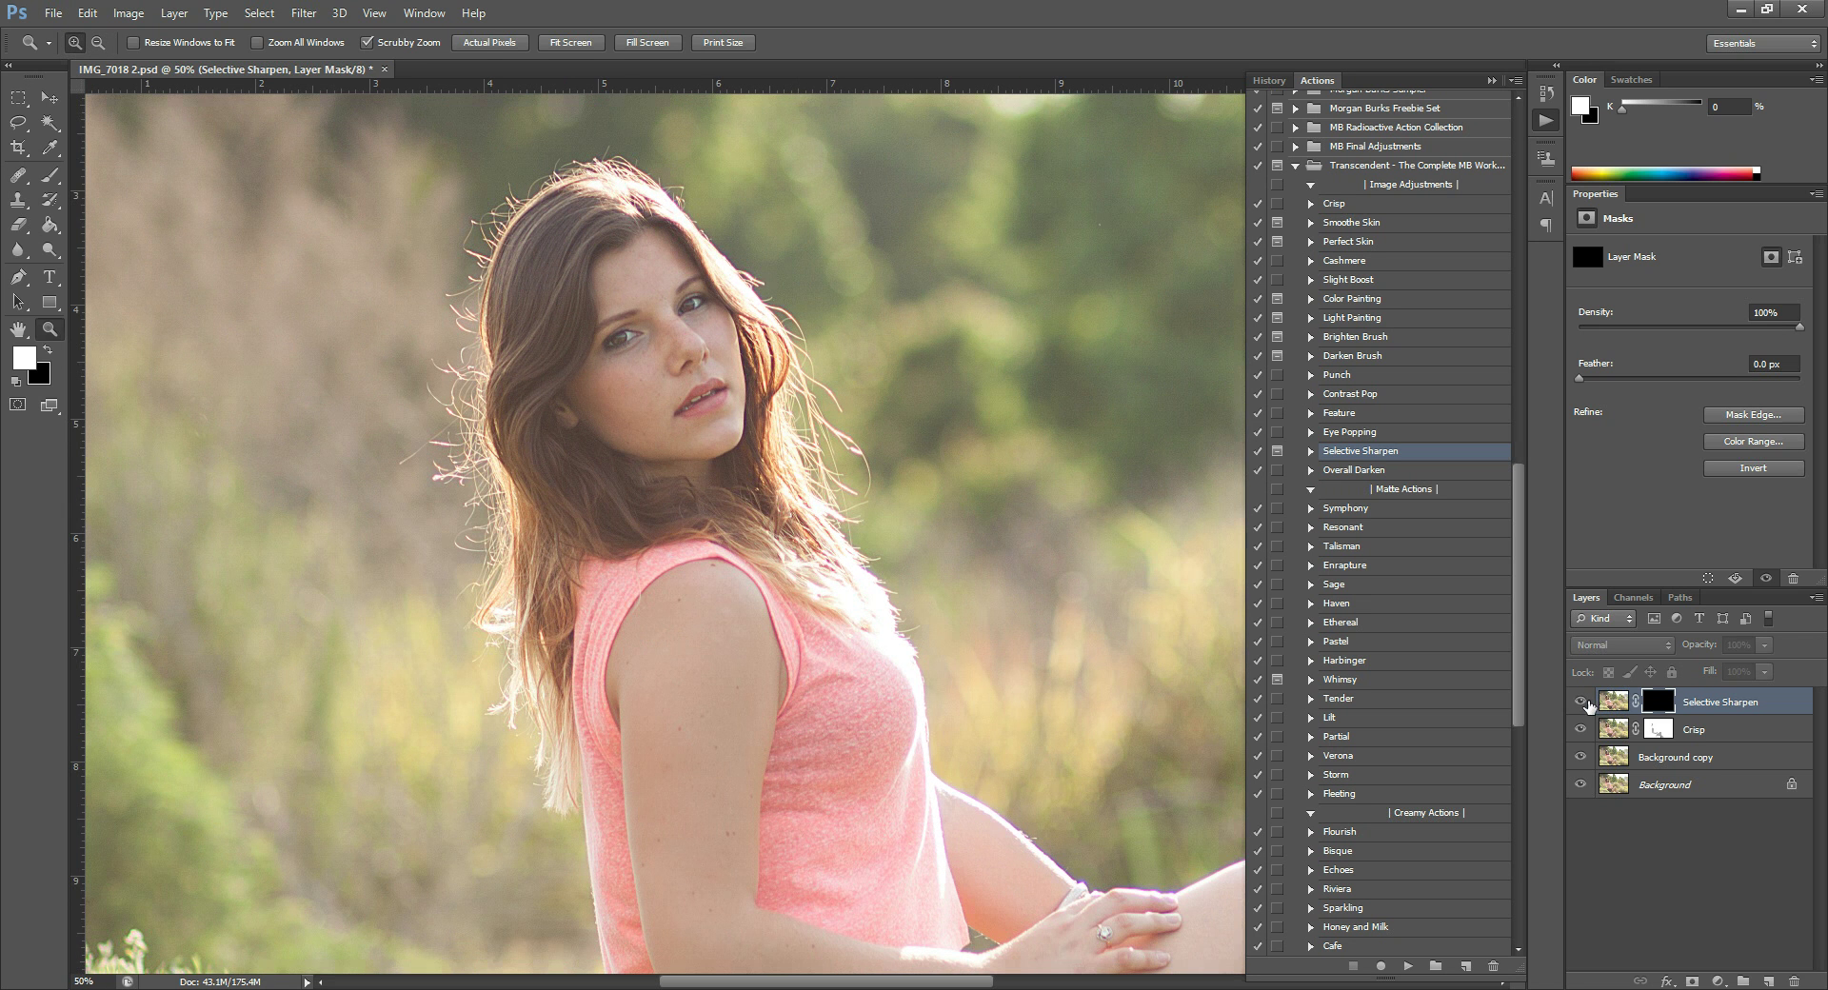
left_click(1583, 703)
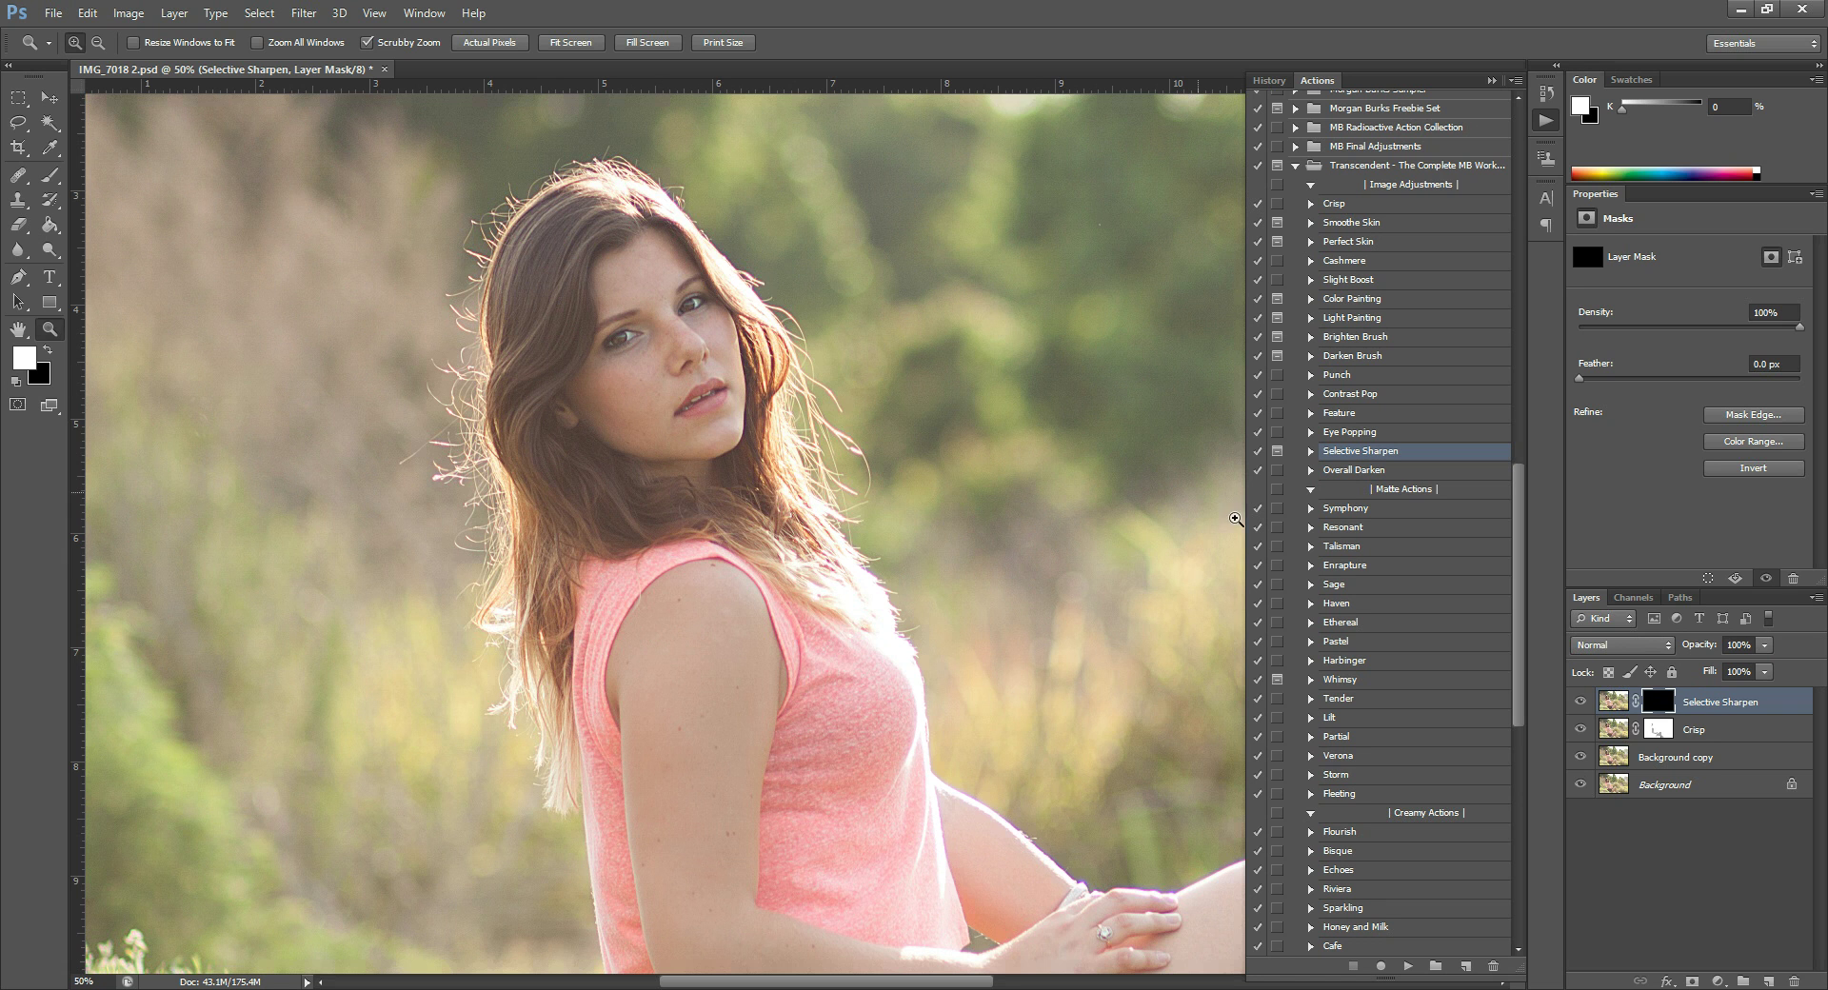
Step: Zoom to 100% on the face, switch the brush to black, then zoom out to the whole photo
left_click(702, 324)
left_click(632, 278)
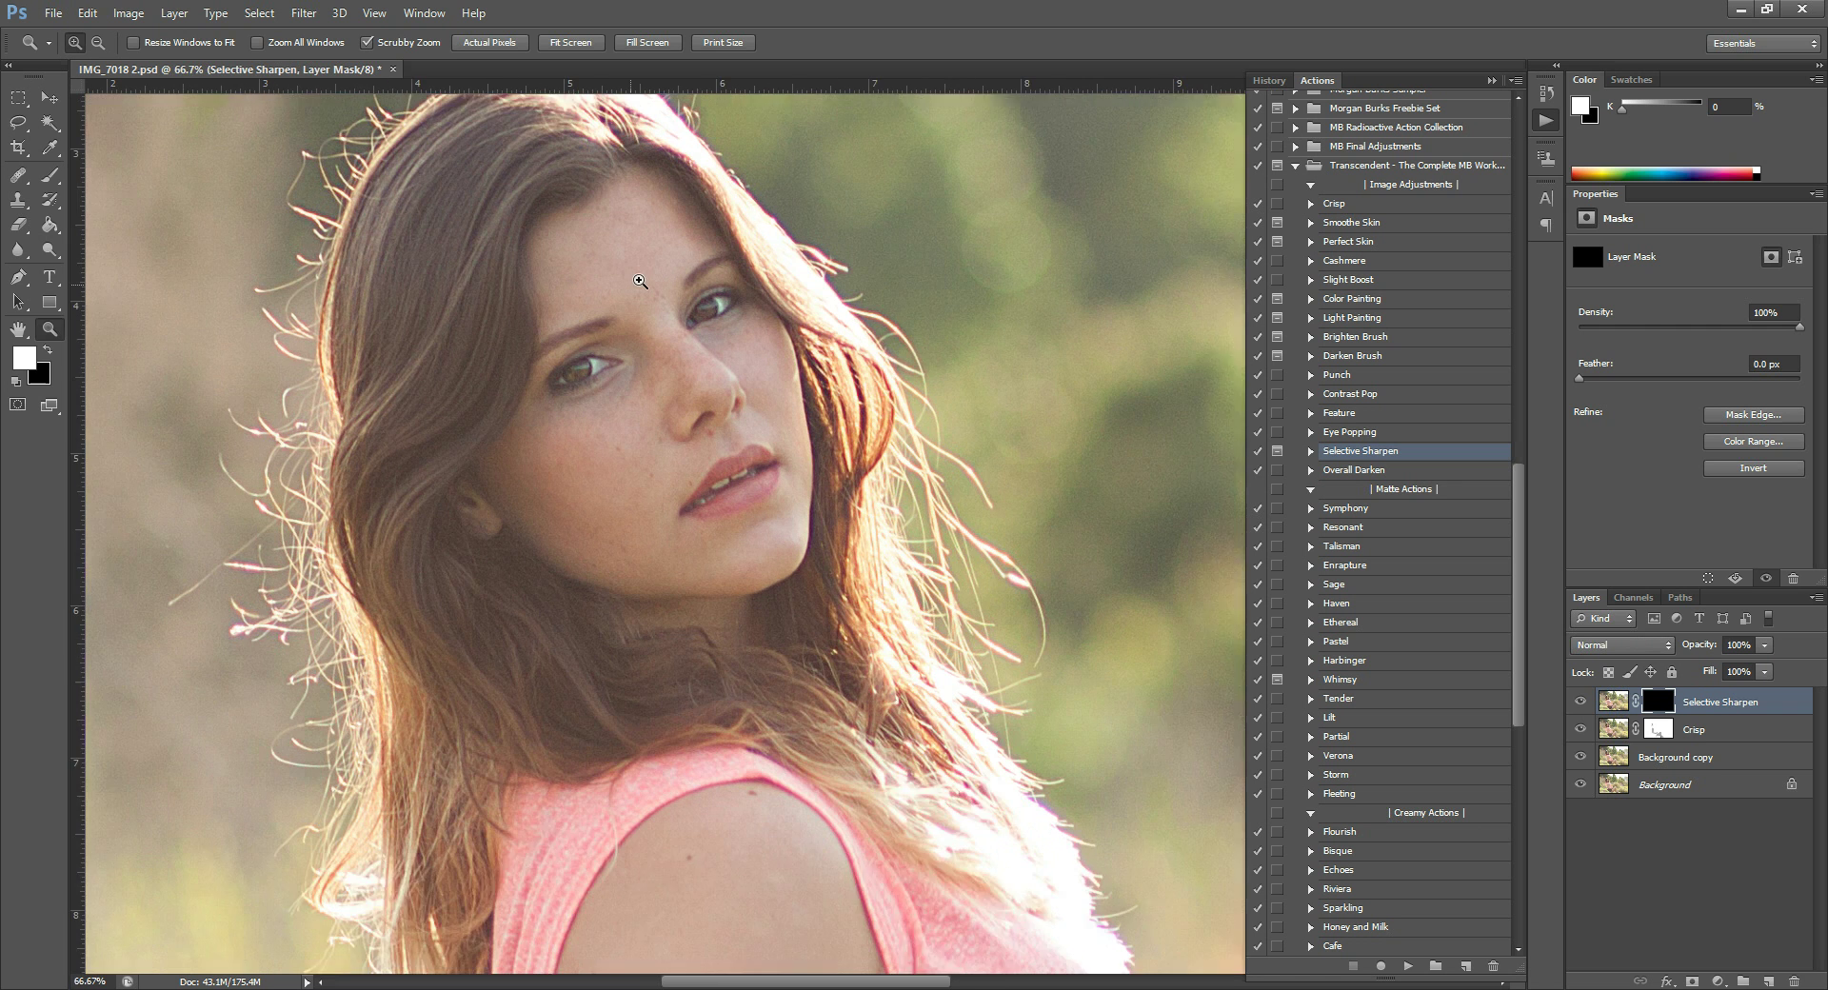
left_click(50, 175)
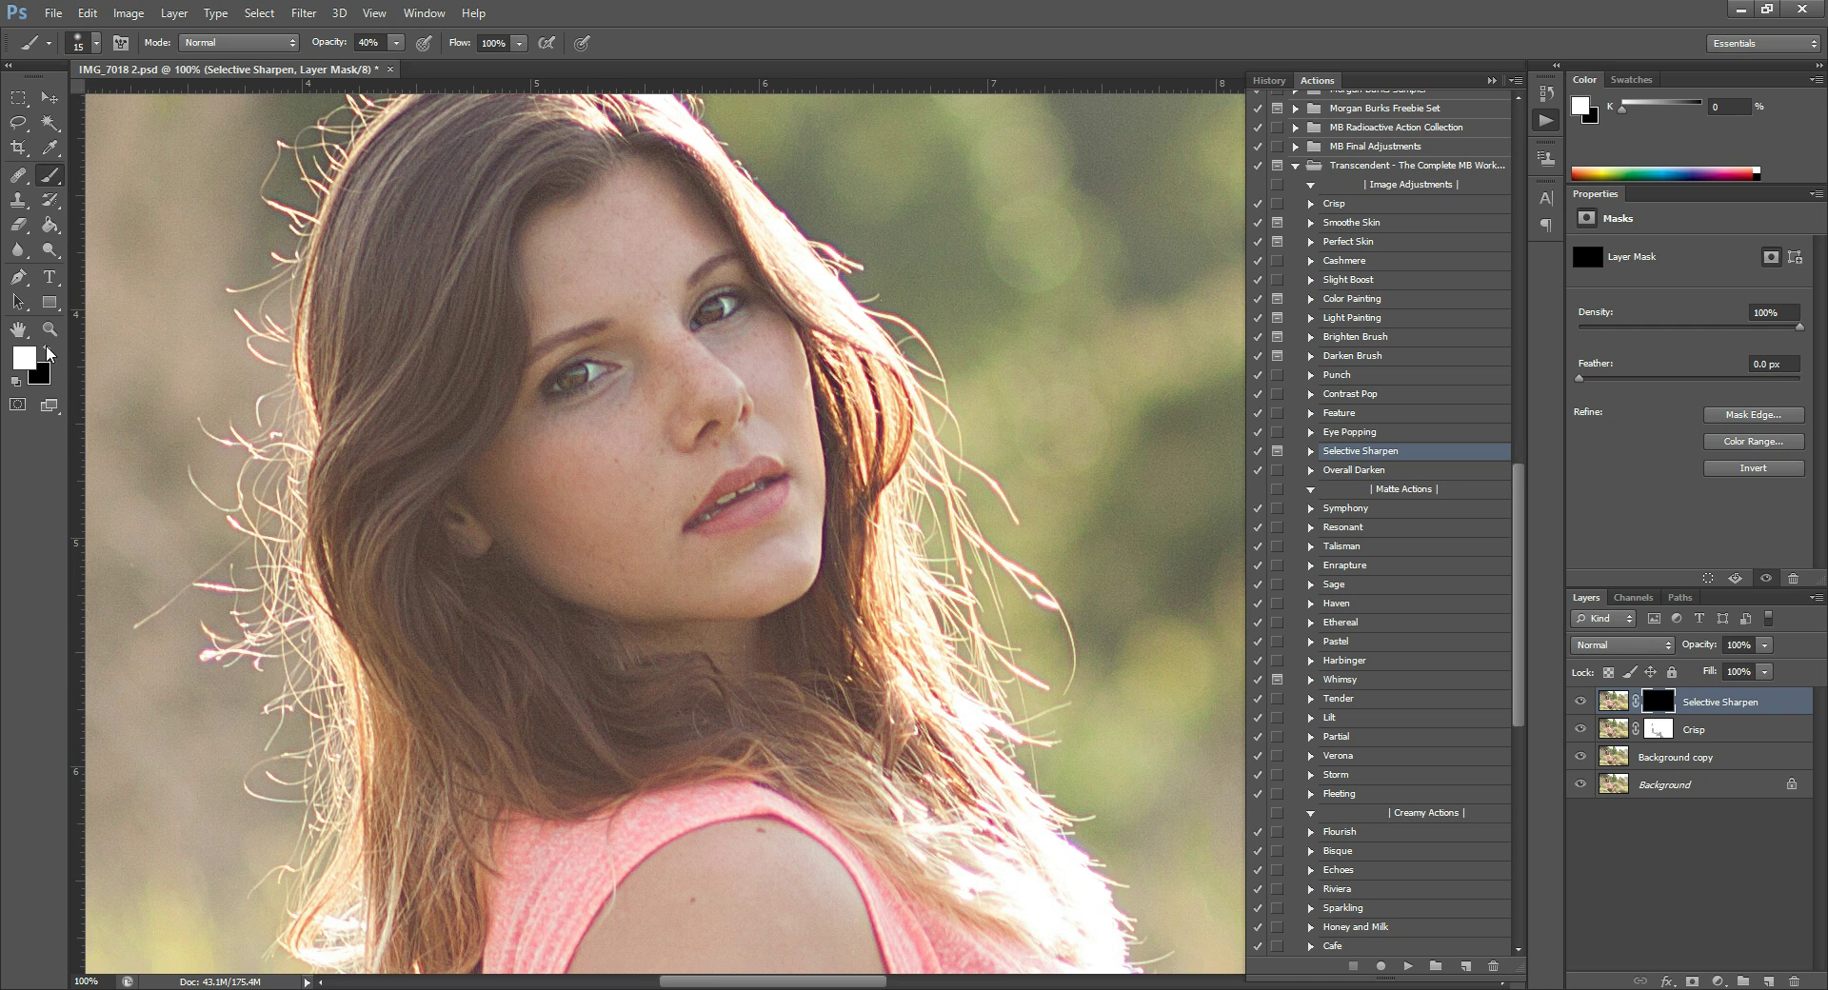
left_click(48, 350)
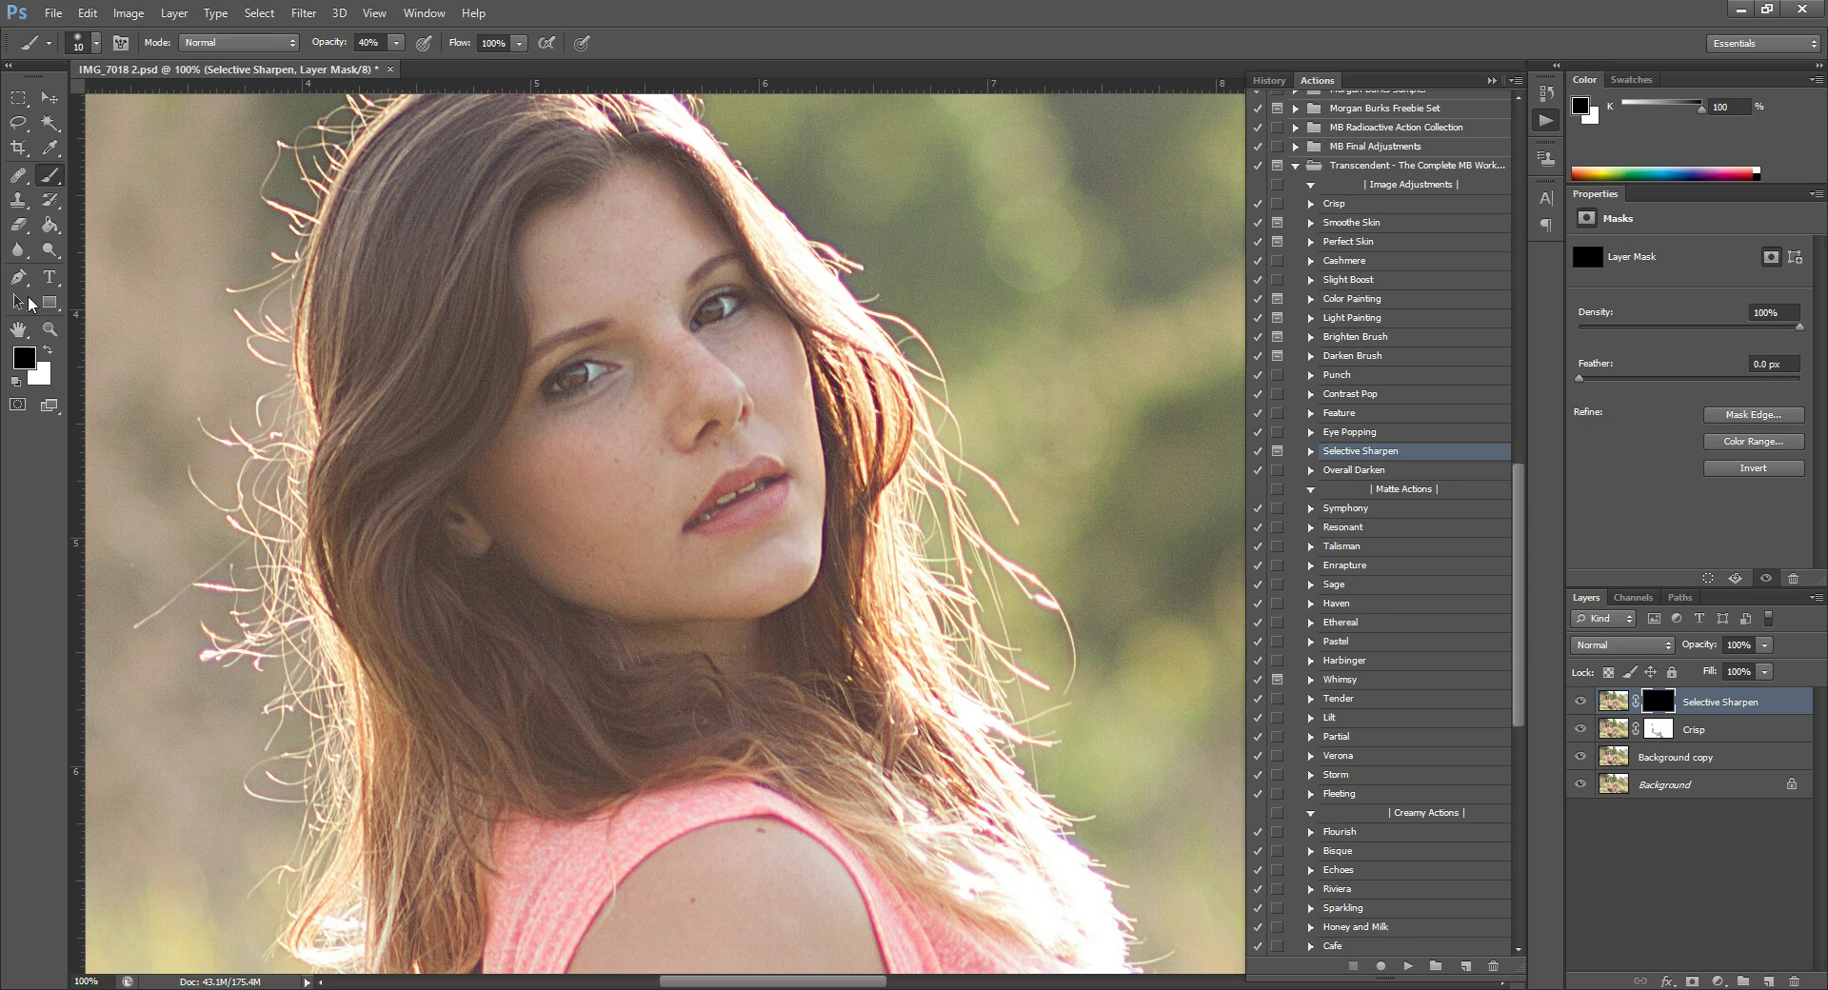
left_click(50, 328)
left_click(627, 586, "alt")
left_click(627, 587, "alt")
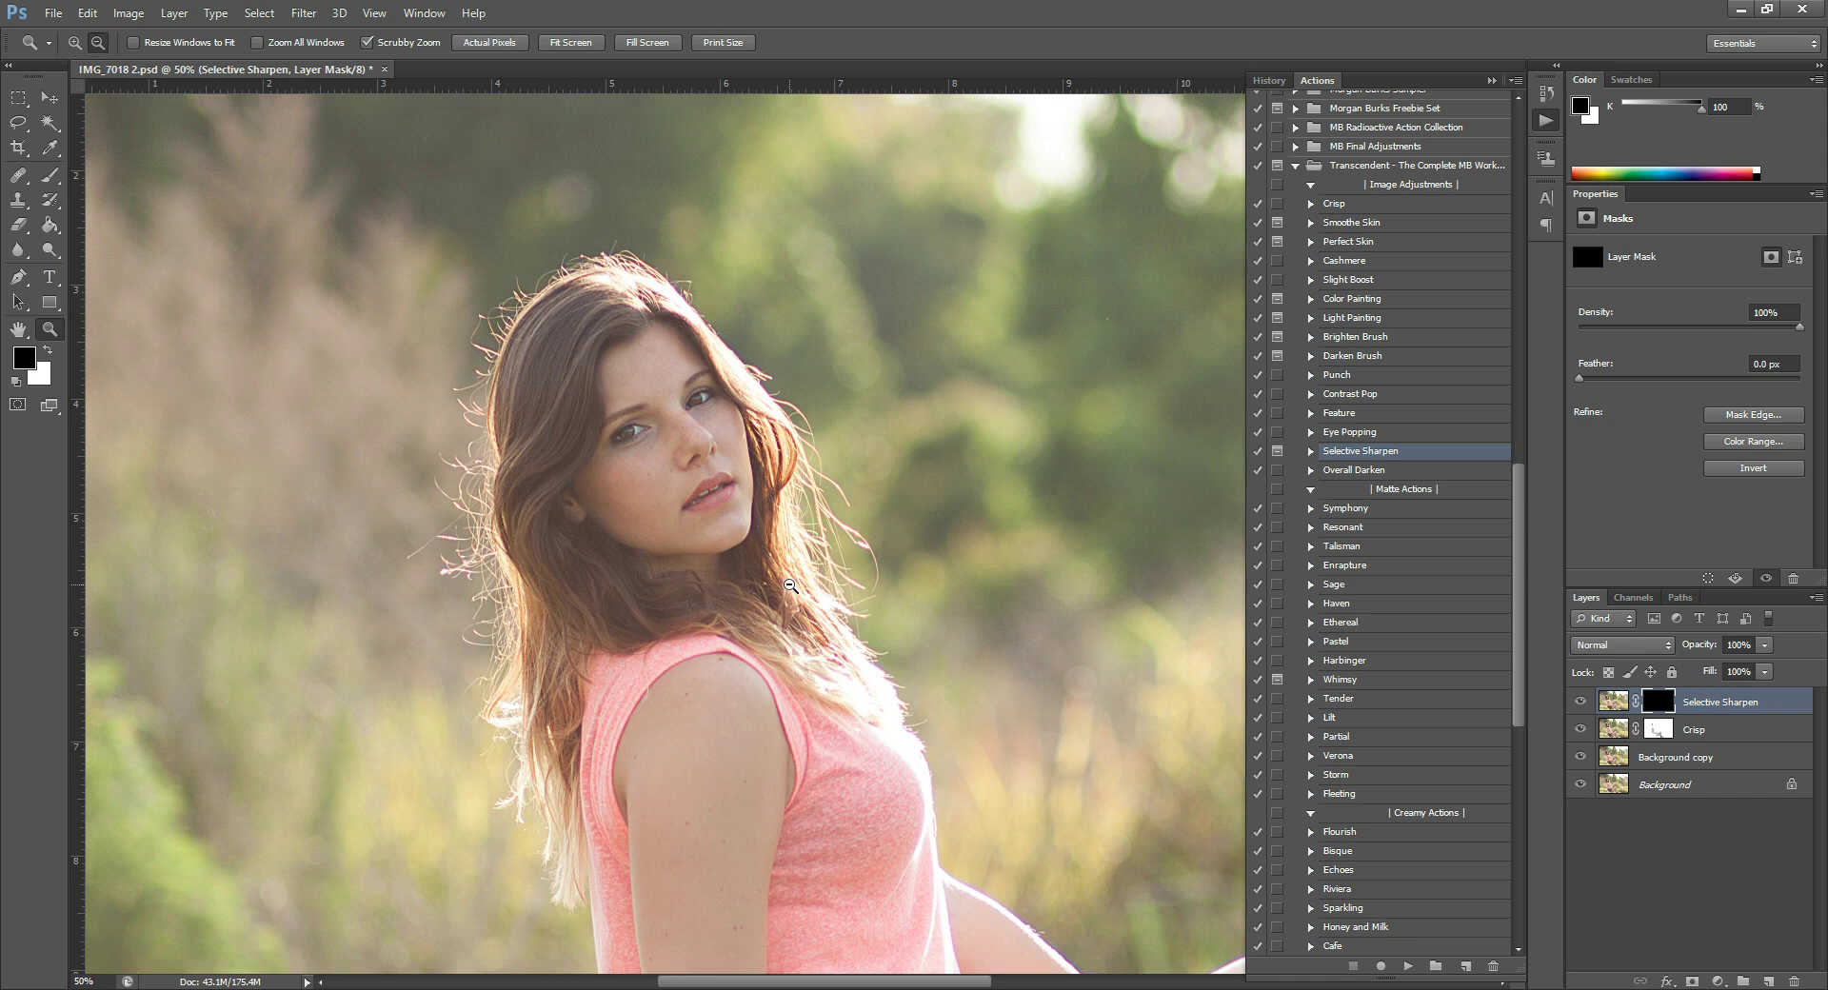
left_click(1036, 539, "alt")
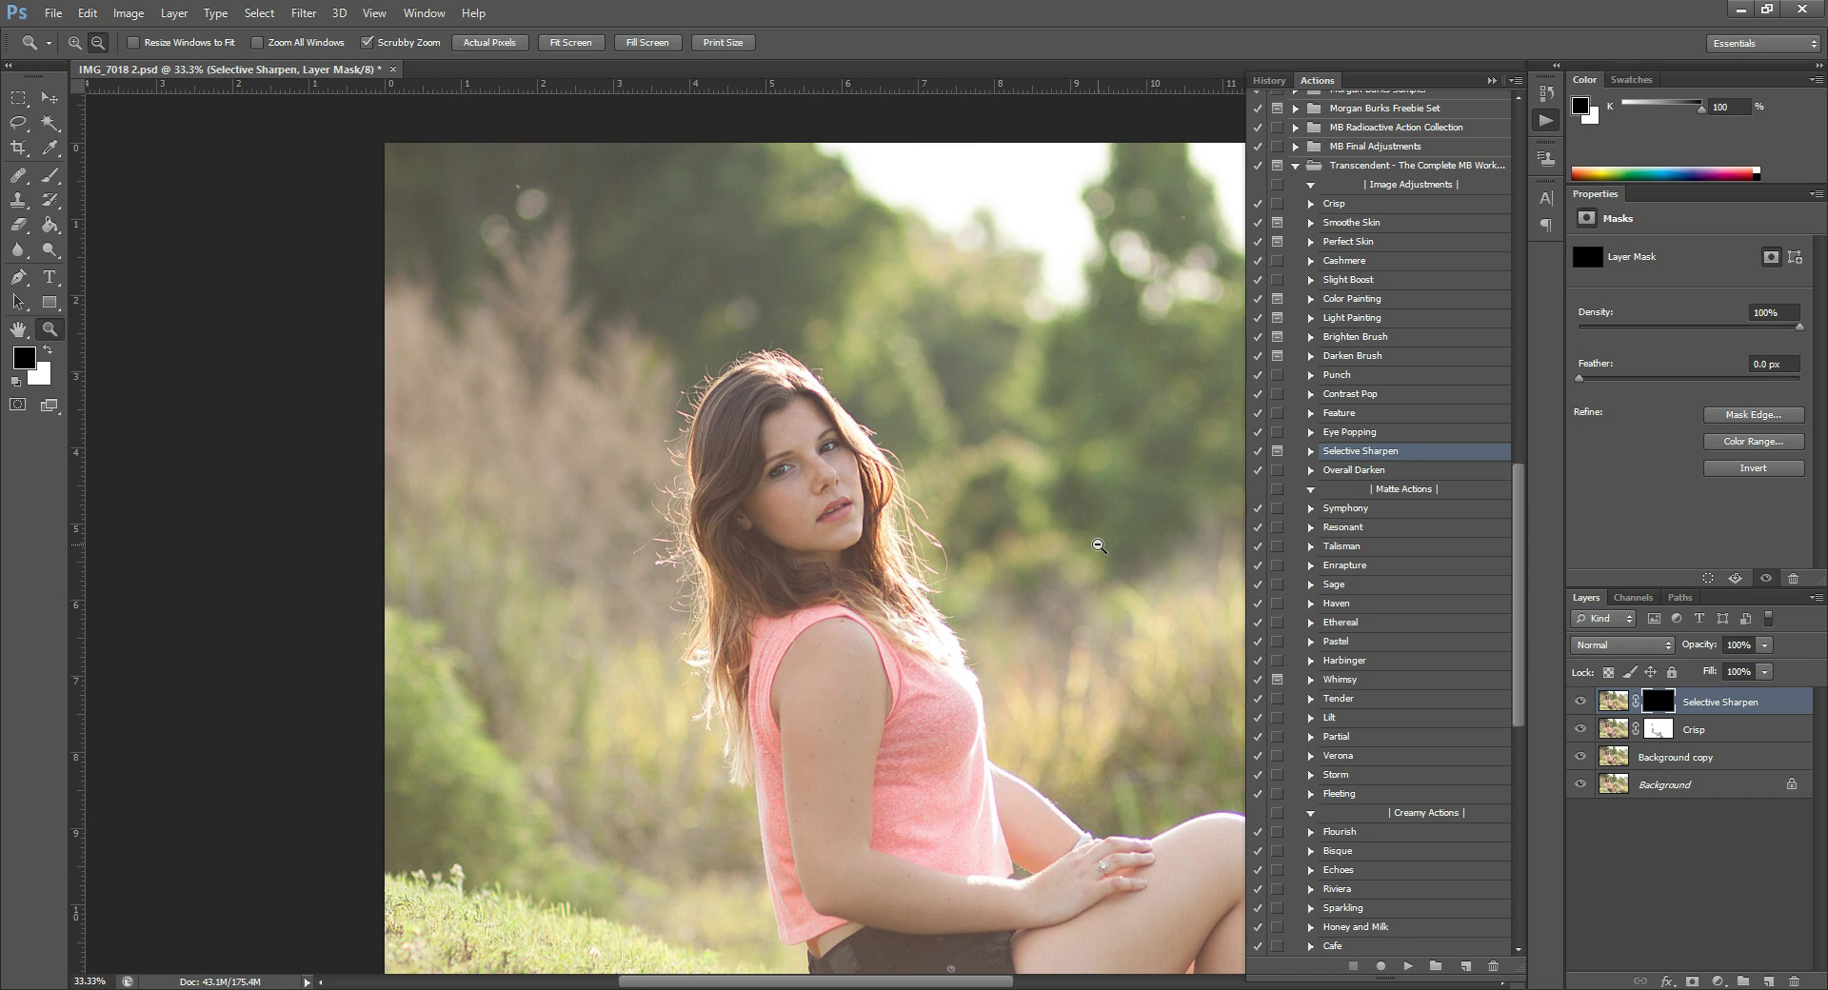
left_click(1099, 546, "alt")
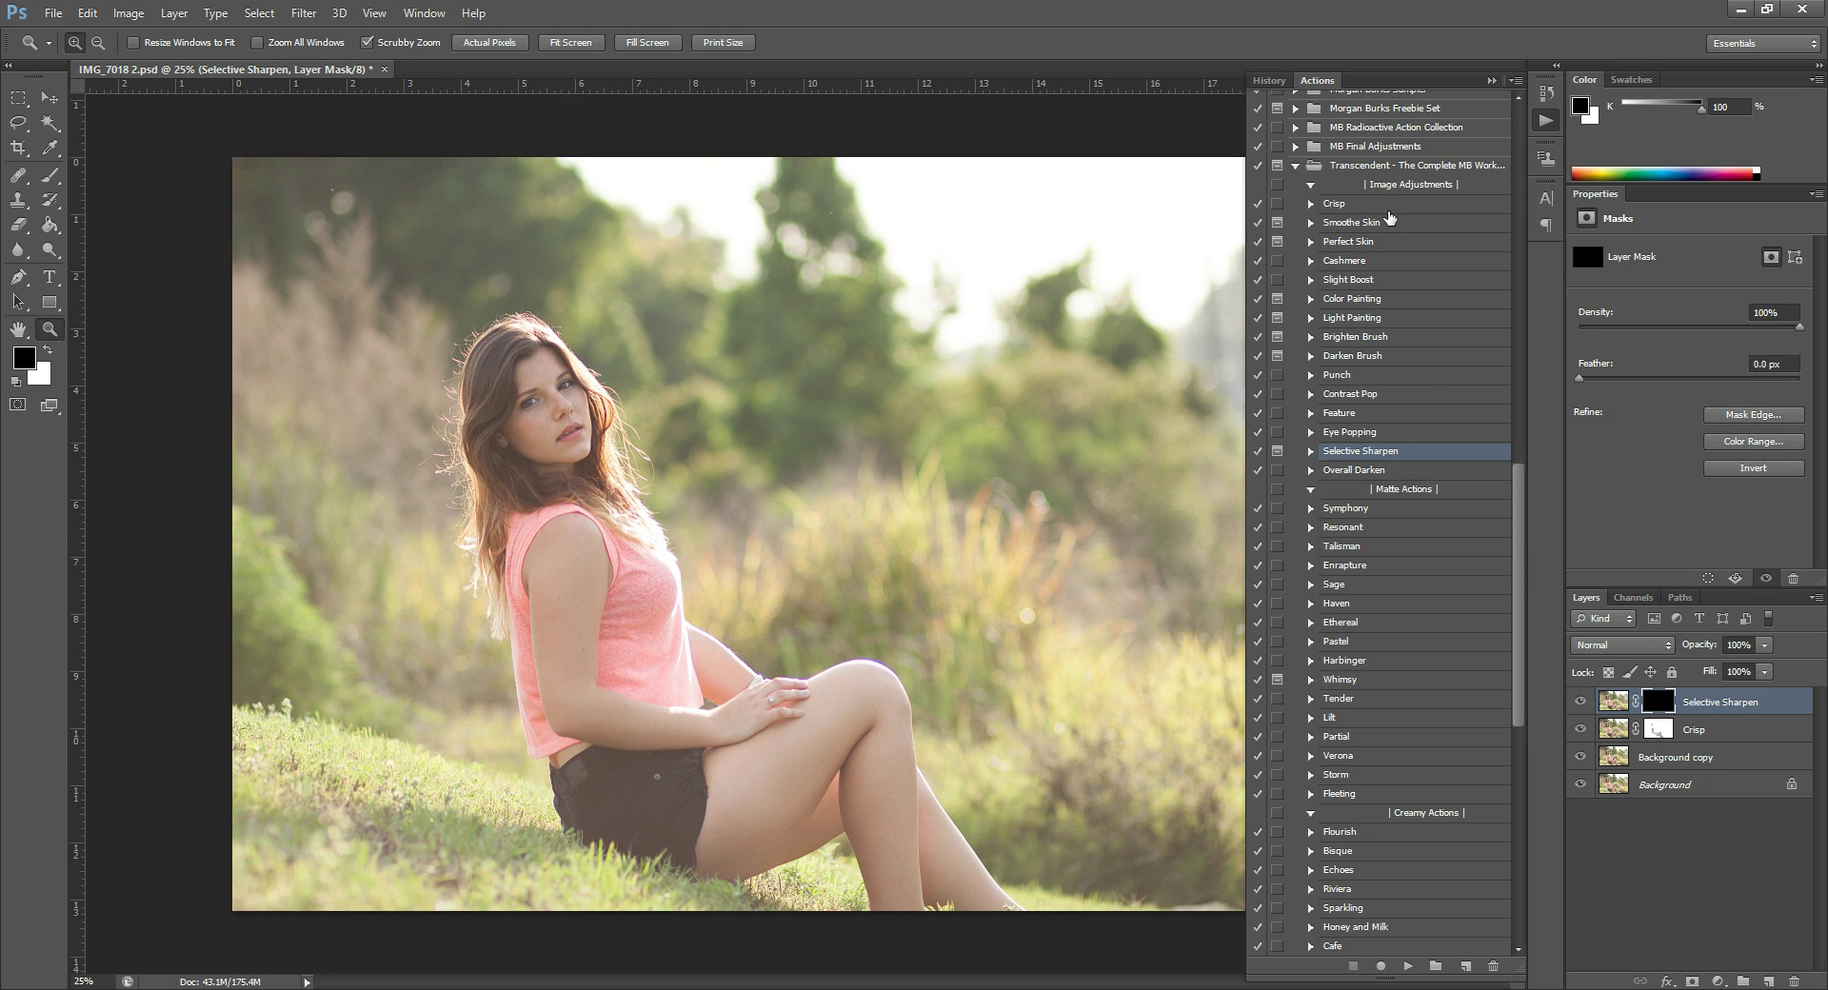
Step: Play the Smoothe Skin action, then ready a white brush with the view zoomed to 50%
left_click(1389, 222)
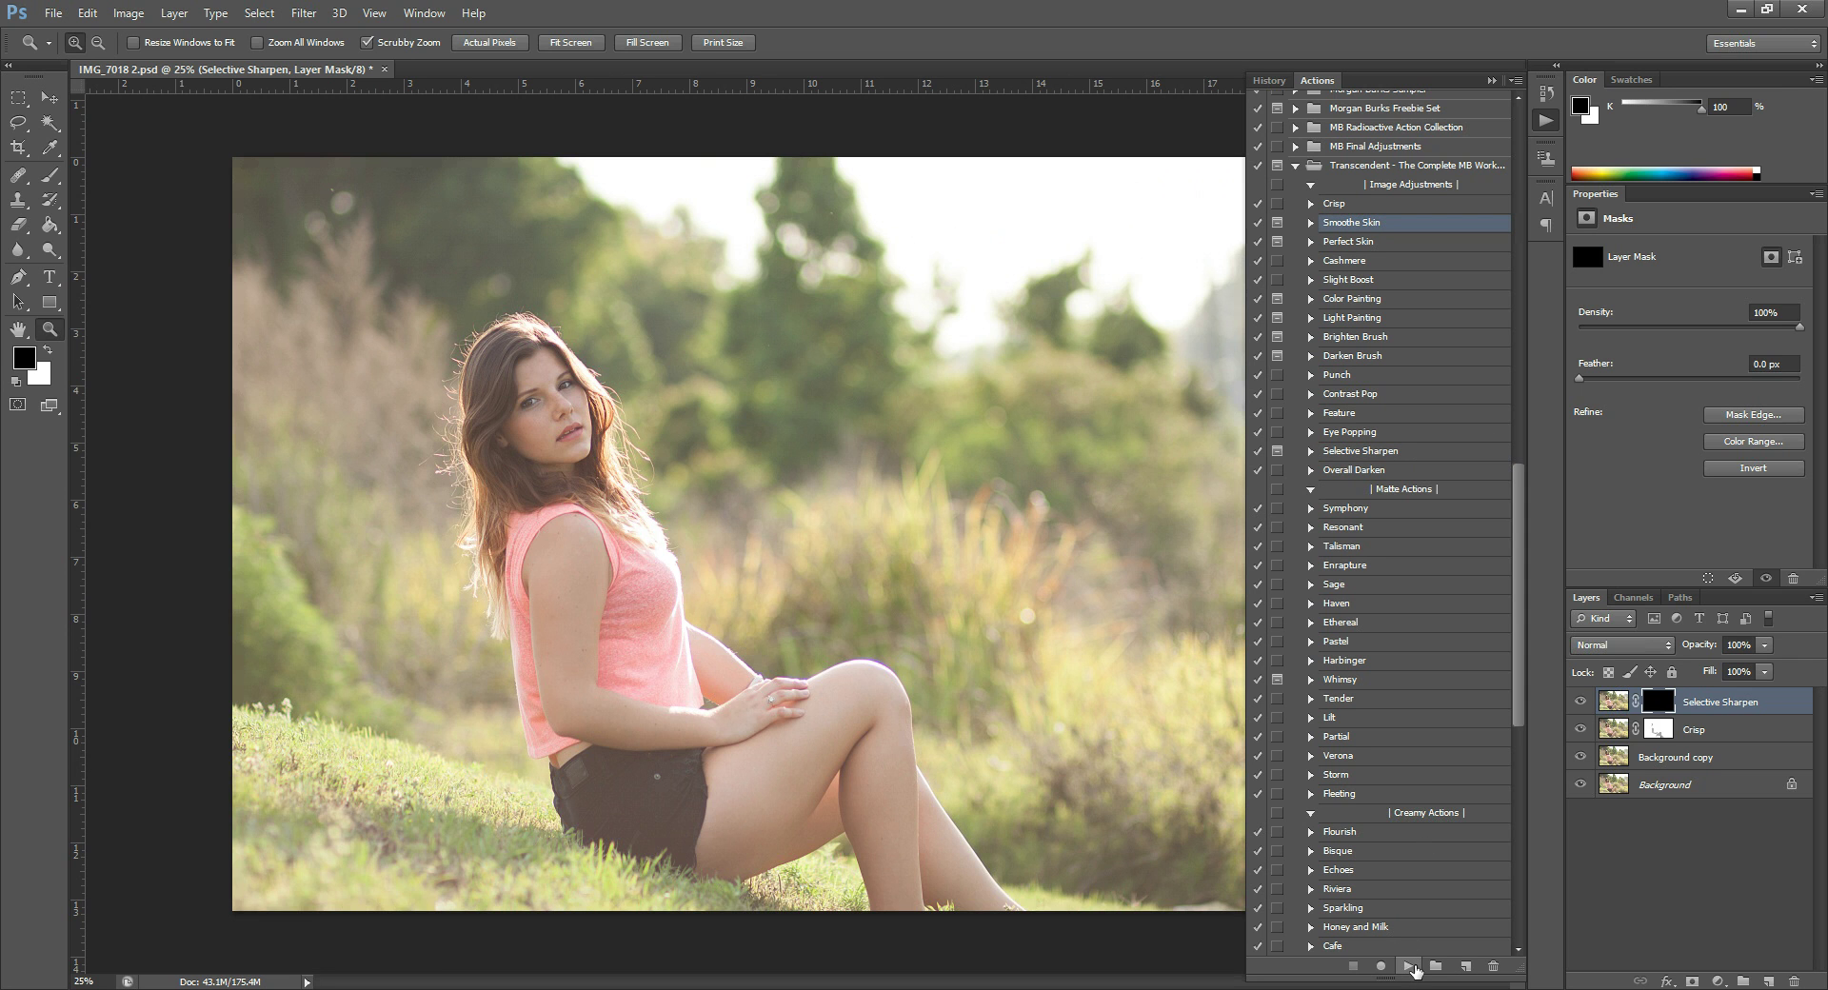
left_click(1409, 967)
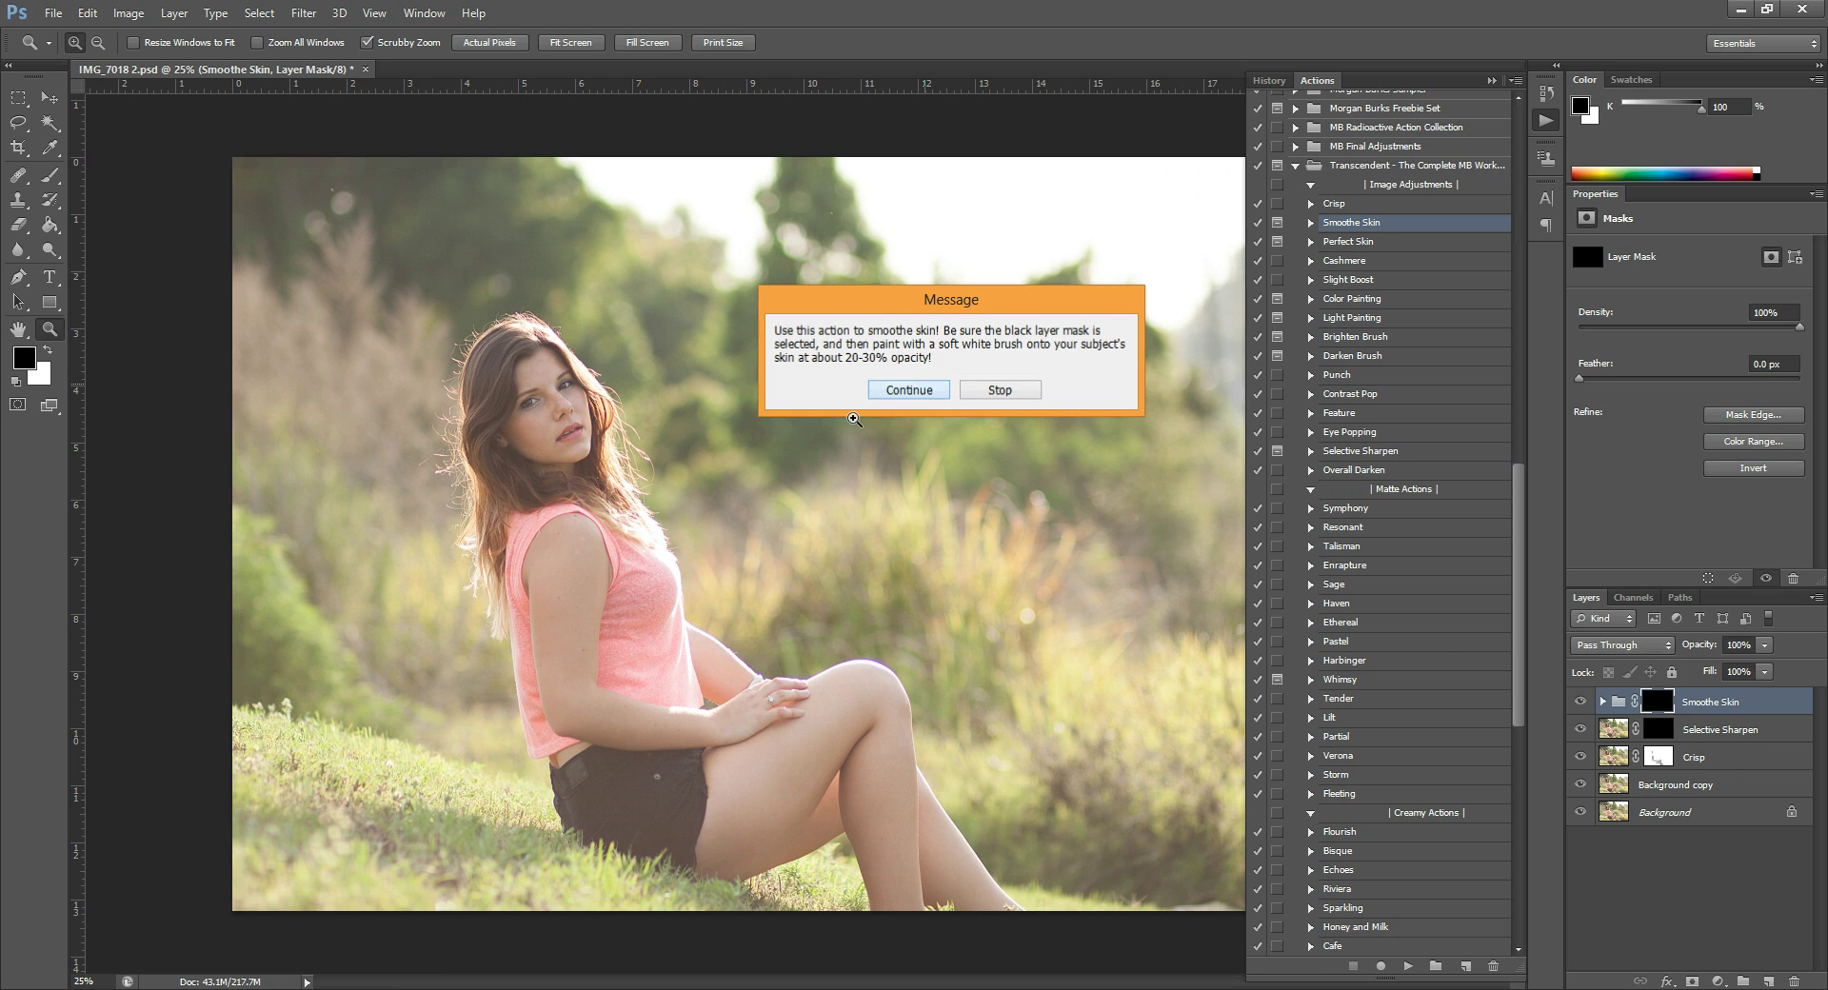
left_click(909, 391)
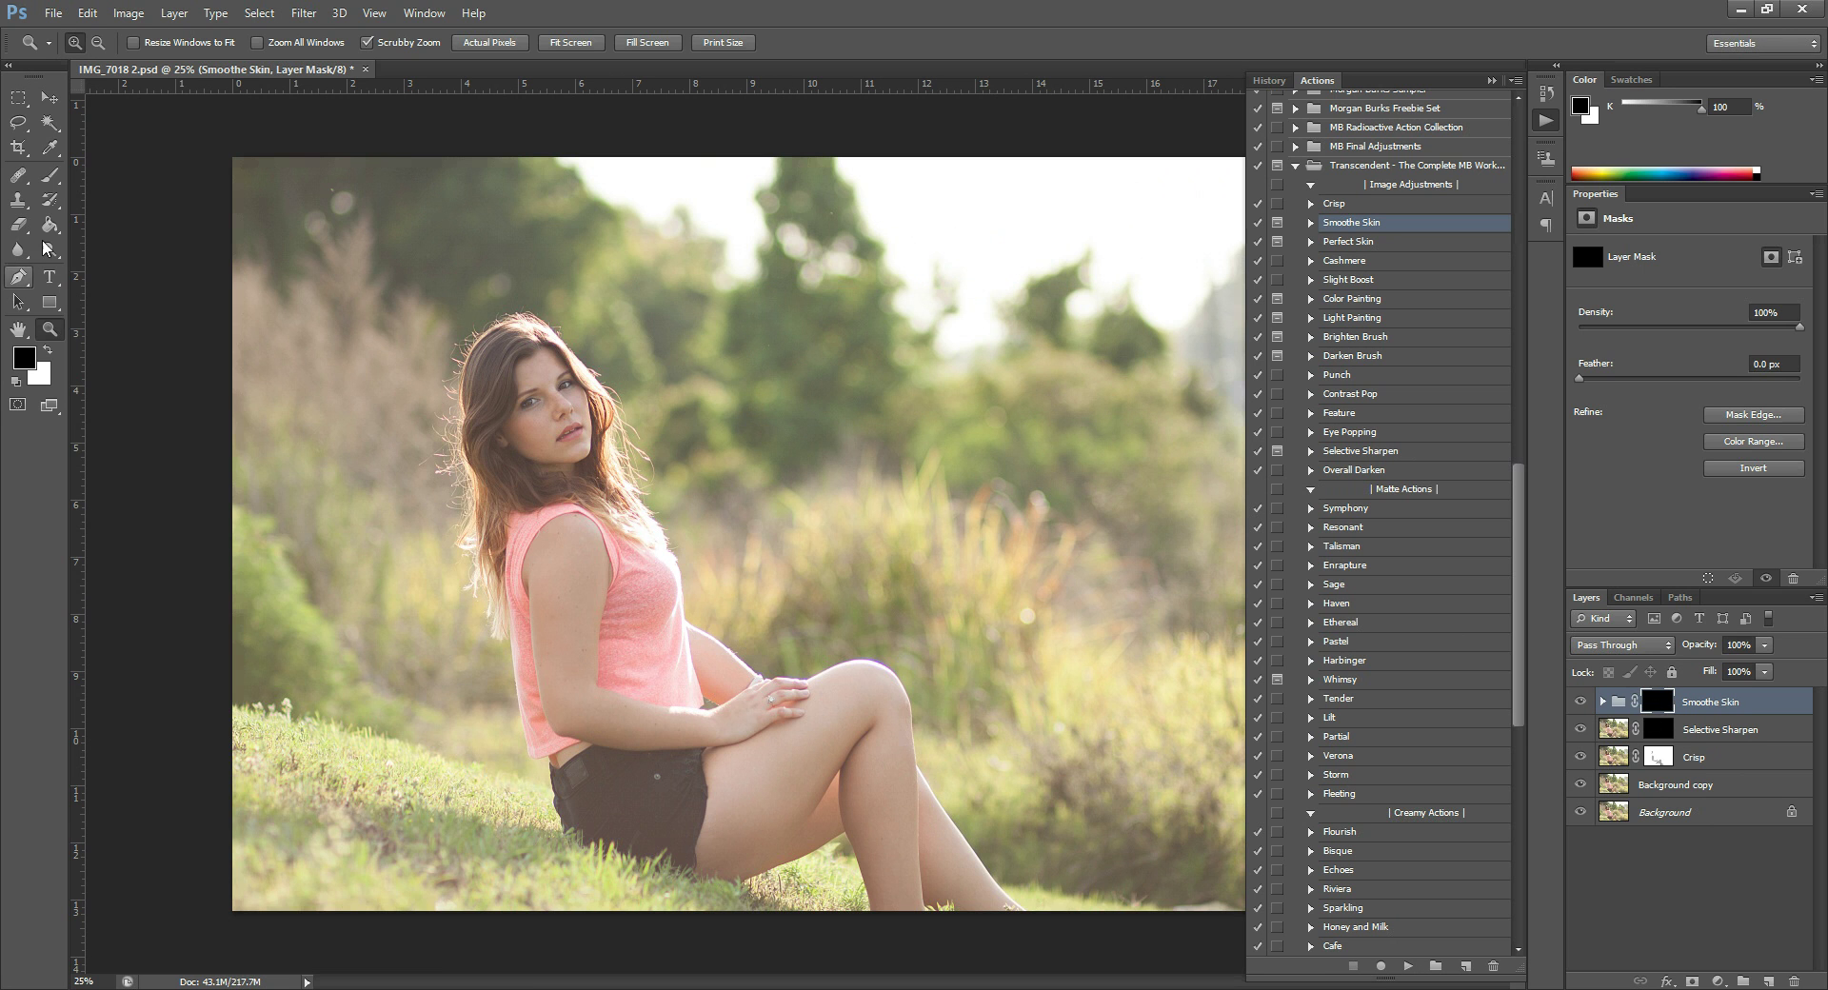
left_click(49, 176)
left_click(49, 350)
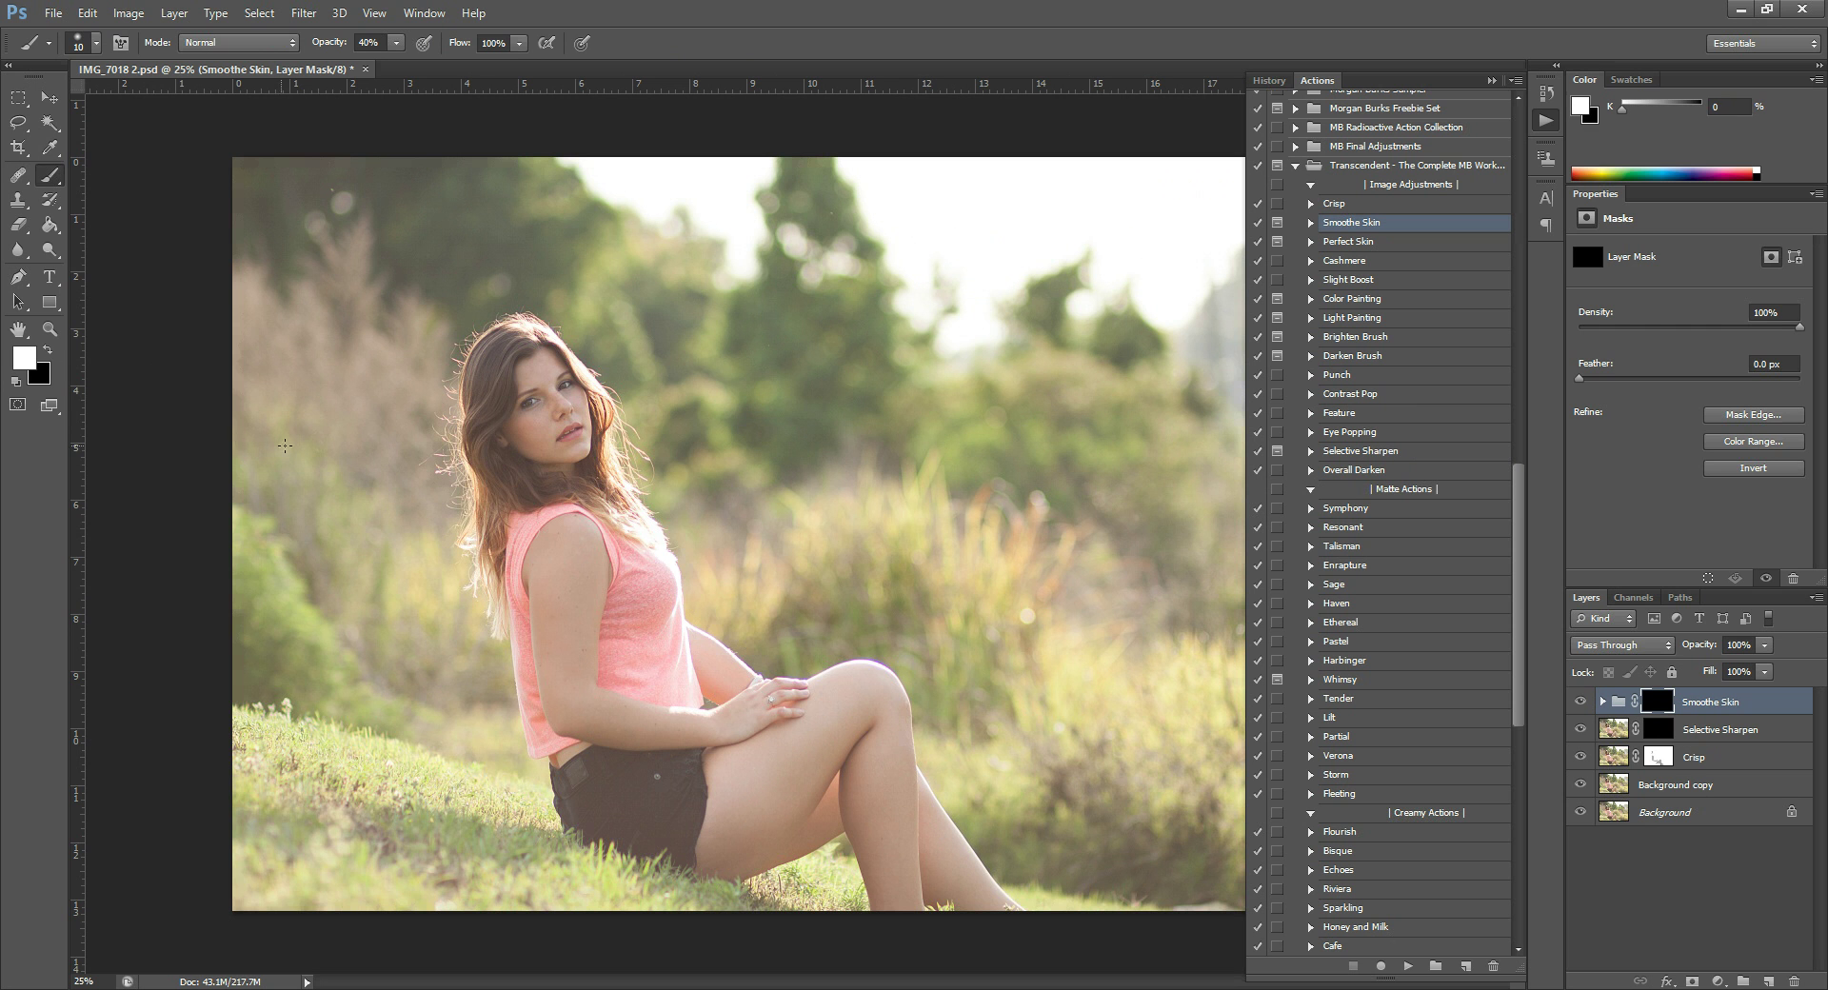
left_click(653, 535)
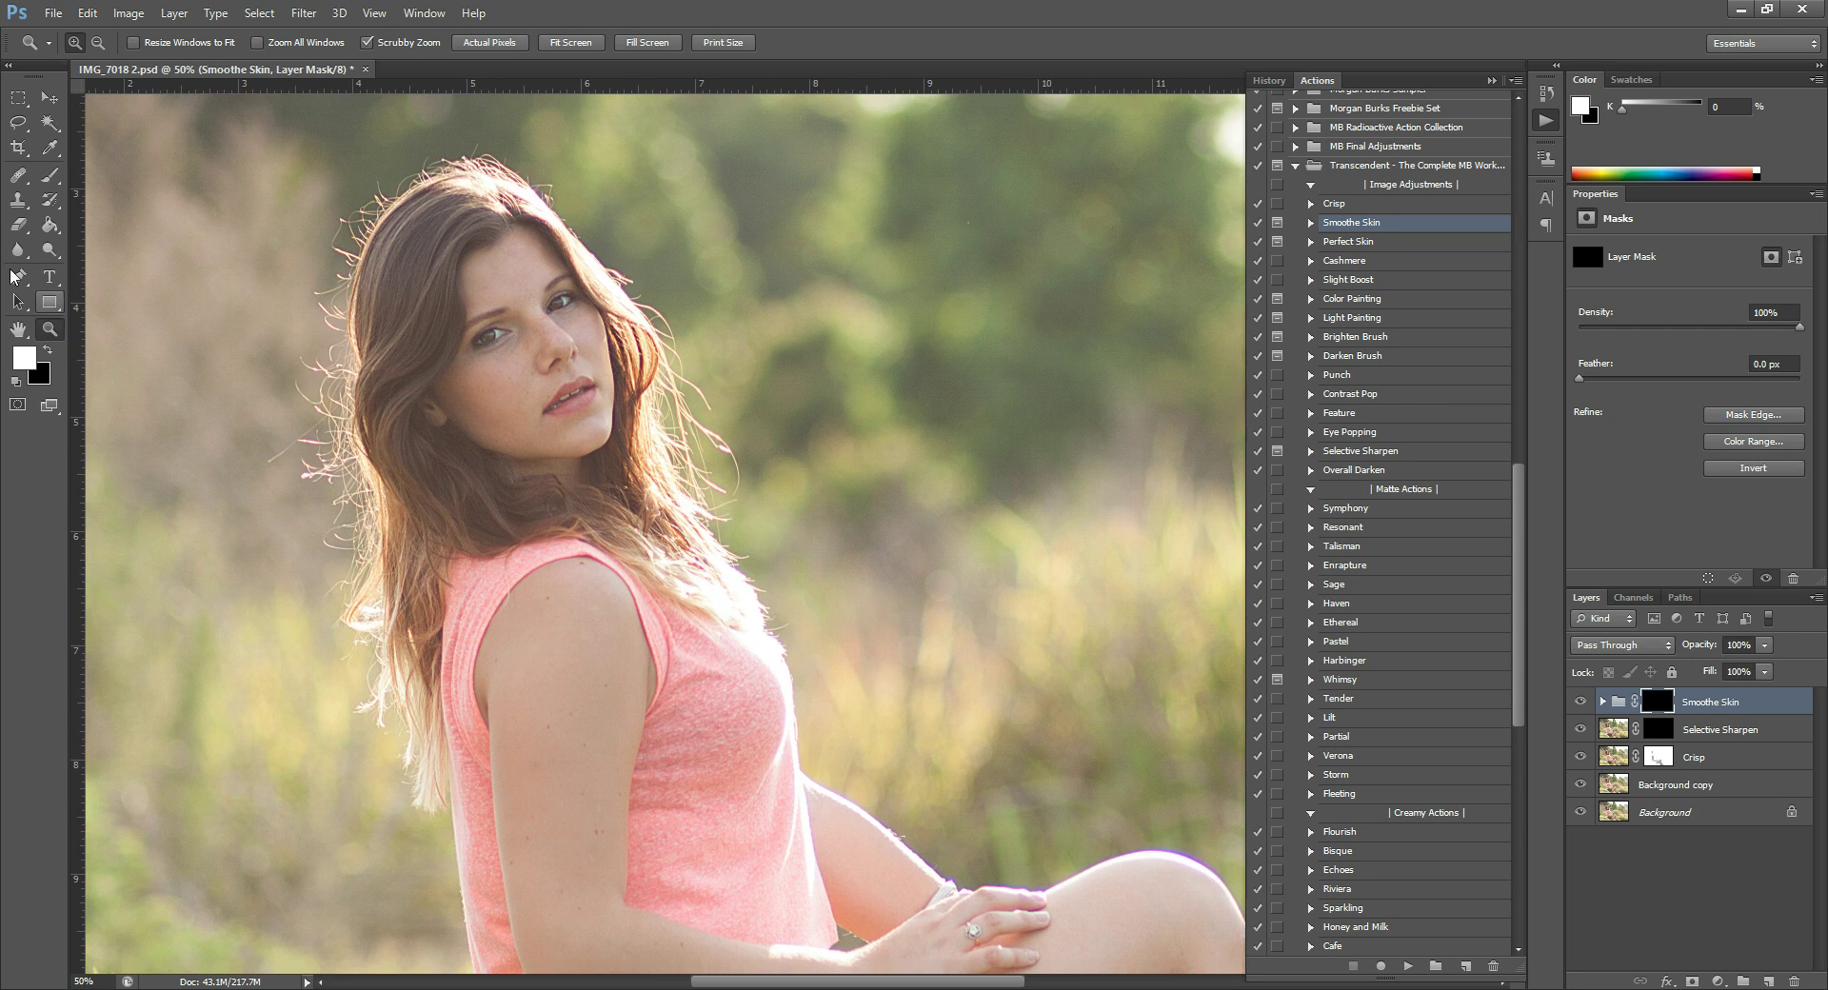
Step: Paint skin smoothing over the cheek, nose, lips and arm with a 100–125 px brush
left_click(49, 176)
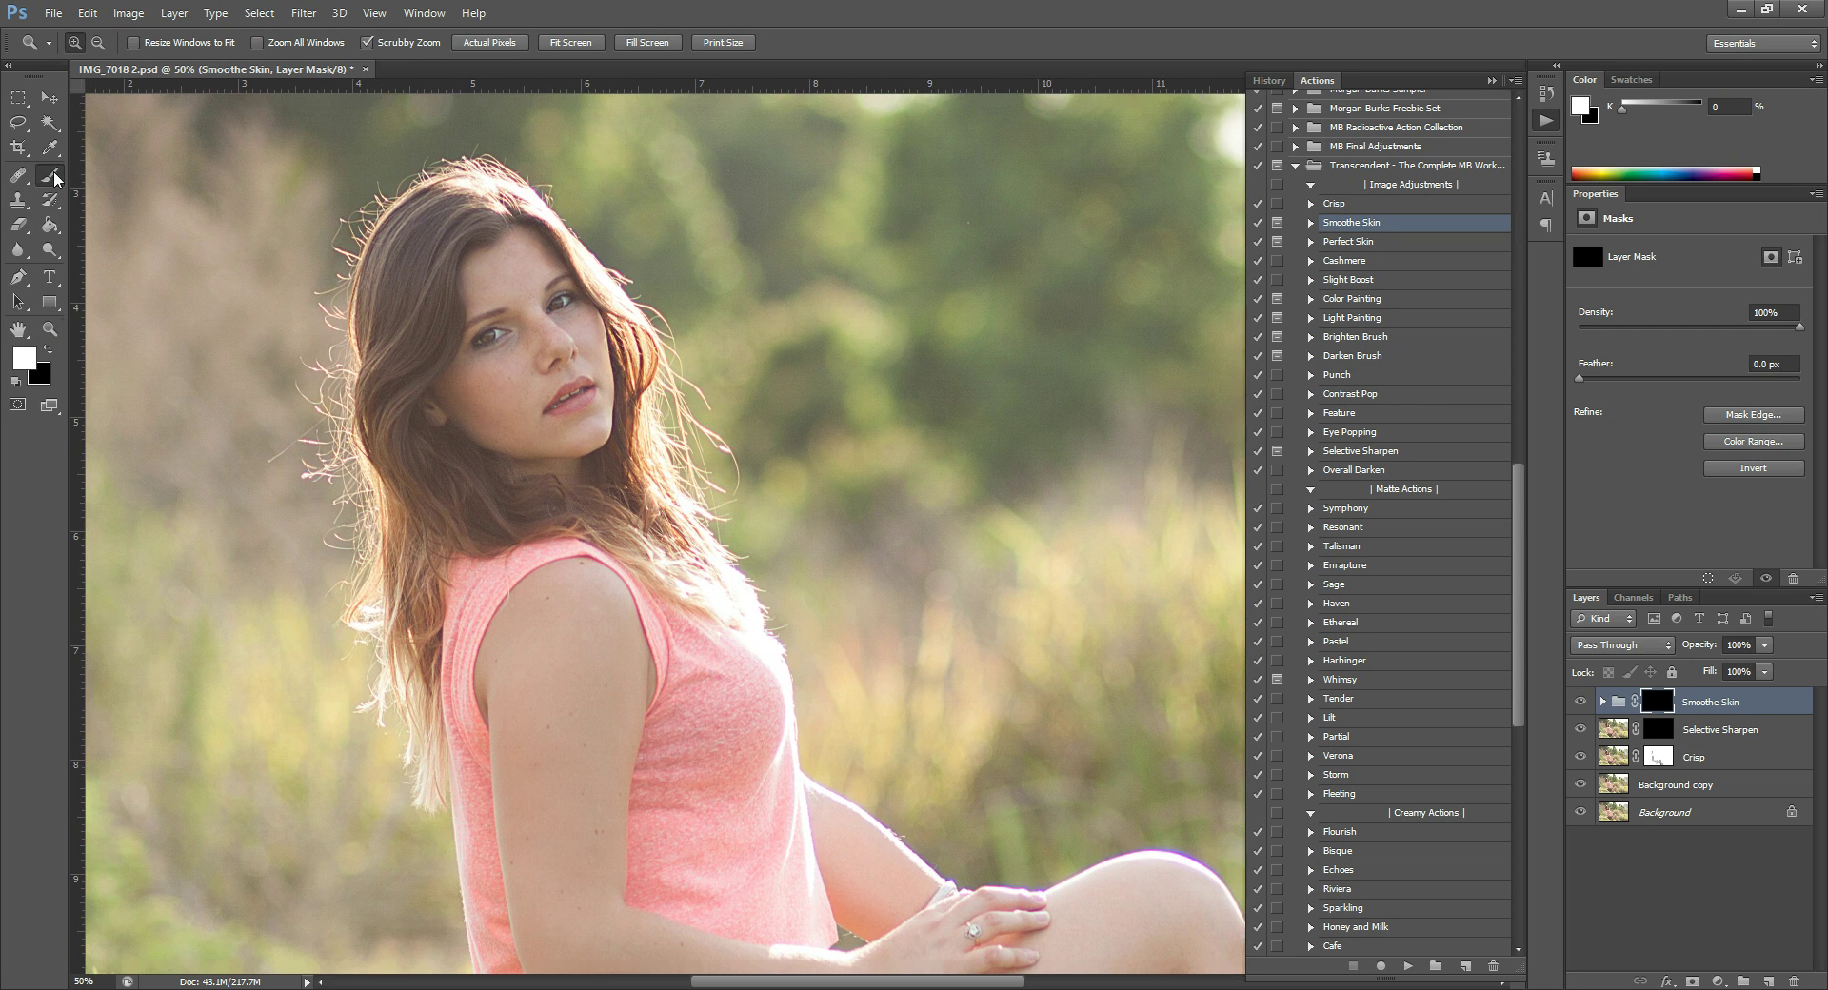
key("bracketright")
key("bracketright")
key("bracketright")
key("bracketright")
key("bracketright")
key("bracketright")
key("bracketright")
key("bracketright")
key("bracketright")
key("bracketright")
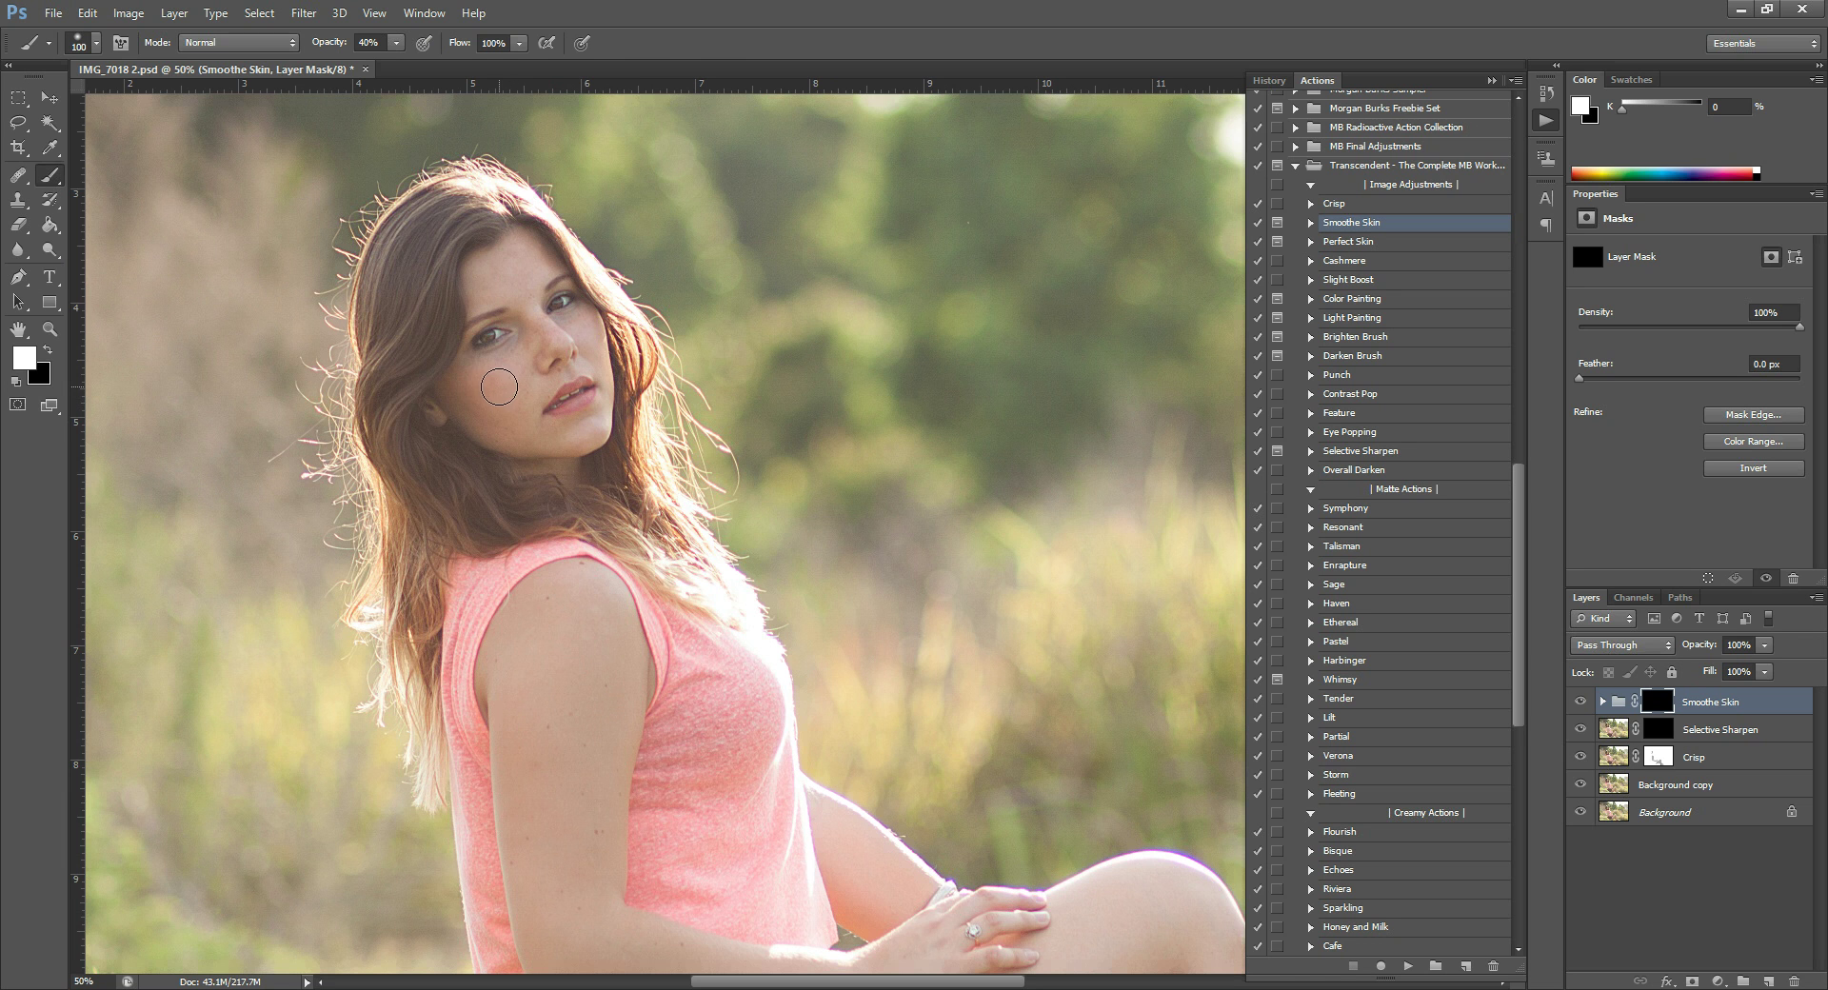
left_click_drag(476, 382, 509, 371)
key("bracketleft")
key("bracketleft")
key("bracketleft")
key("bracketleft")
scroll(555, 490, "down", 3)
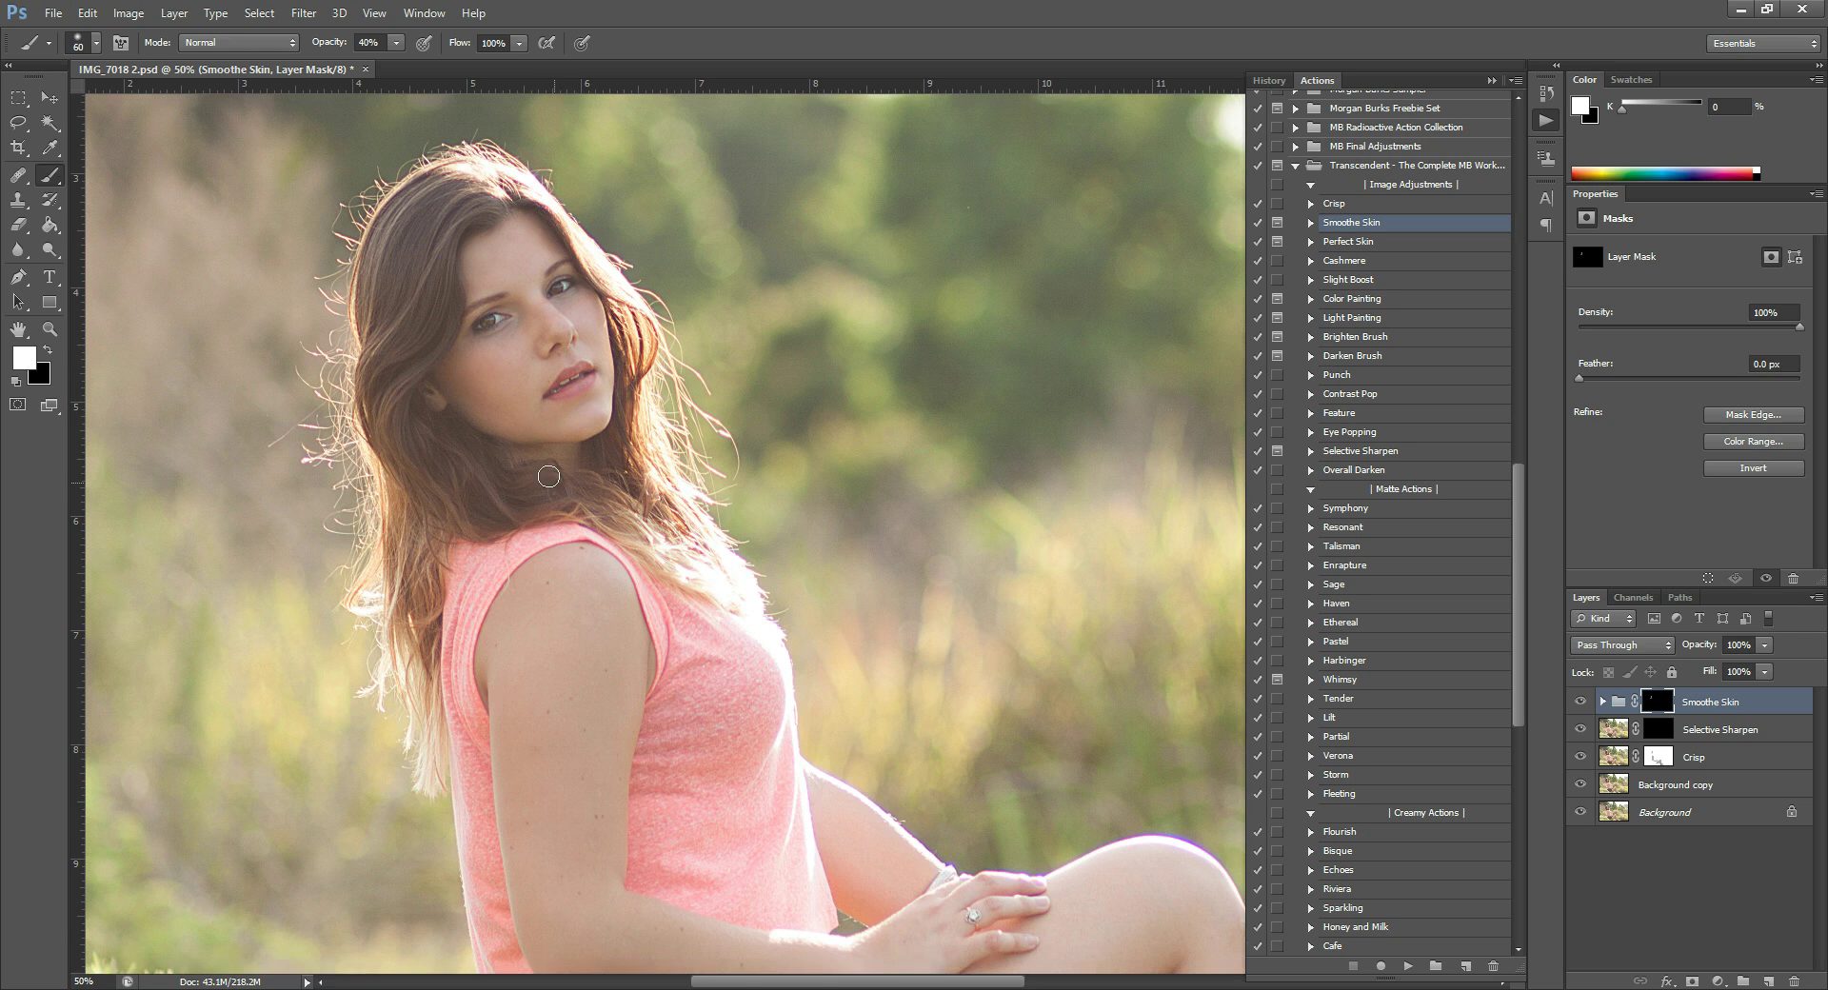
key("bracketright")
key("bracketright")
key("bracketright")
key("bracketright")
key("bracketright")
key("bracketright")
key("bracketright")
key("bracketright")
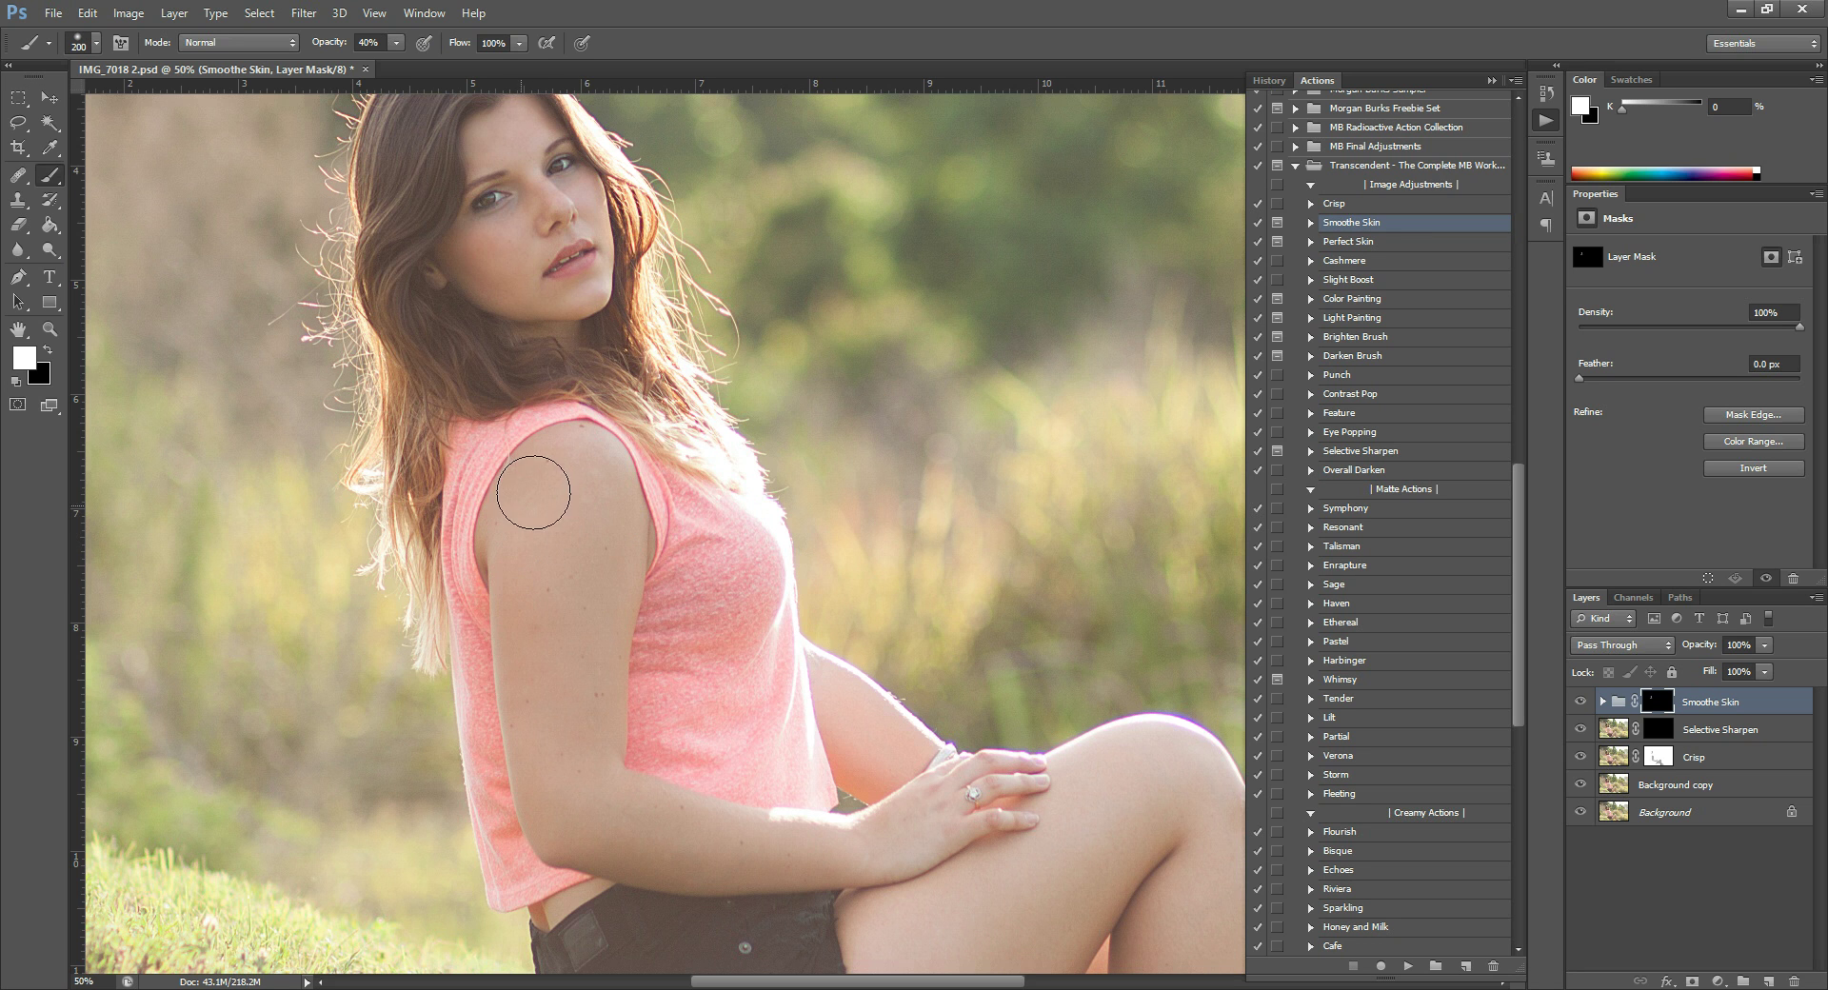
mouse_move(579, 680)
left_mouse_down()
mouse_move(547, 709)
mouse_move(575, 826)
mouse_move(787, 853)
mouse_move(976, 816)
mouse_move(908, 871)
mouse_move(836, 874)
mouse_move(866, 863)
mouse_move(900, 754)
mouse_move(1002, 812)
mouse_move(1033, 703)
mouse_move(1090, 615)
mouse_move(965, 722)
mouse_move(1035, 635)
mouse_move(1077, 673)
mouse_move(1186, 551)
mouse_move(1223, 543)
left_mouse_up()
scroll(946, 844, "down", 5)
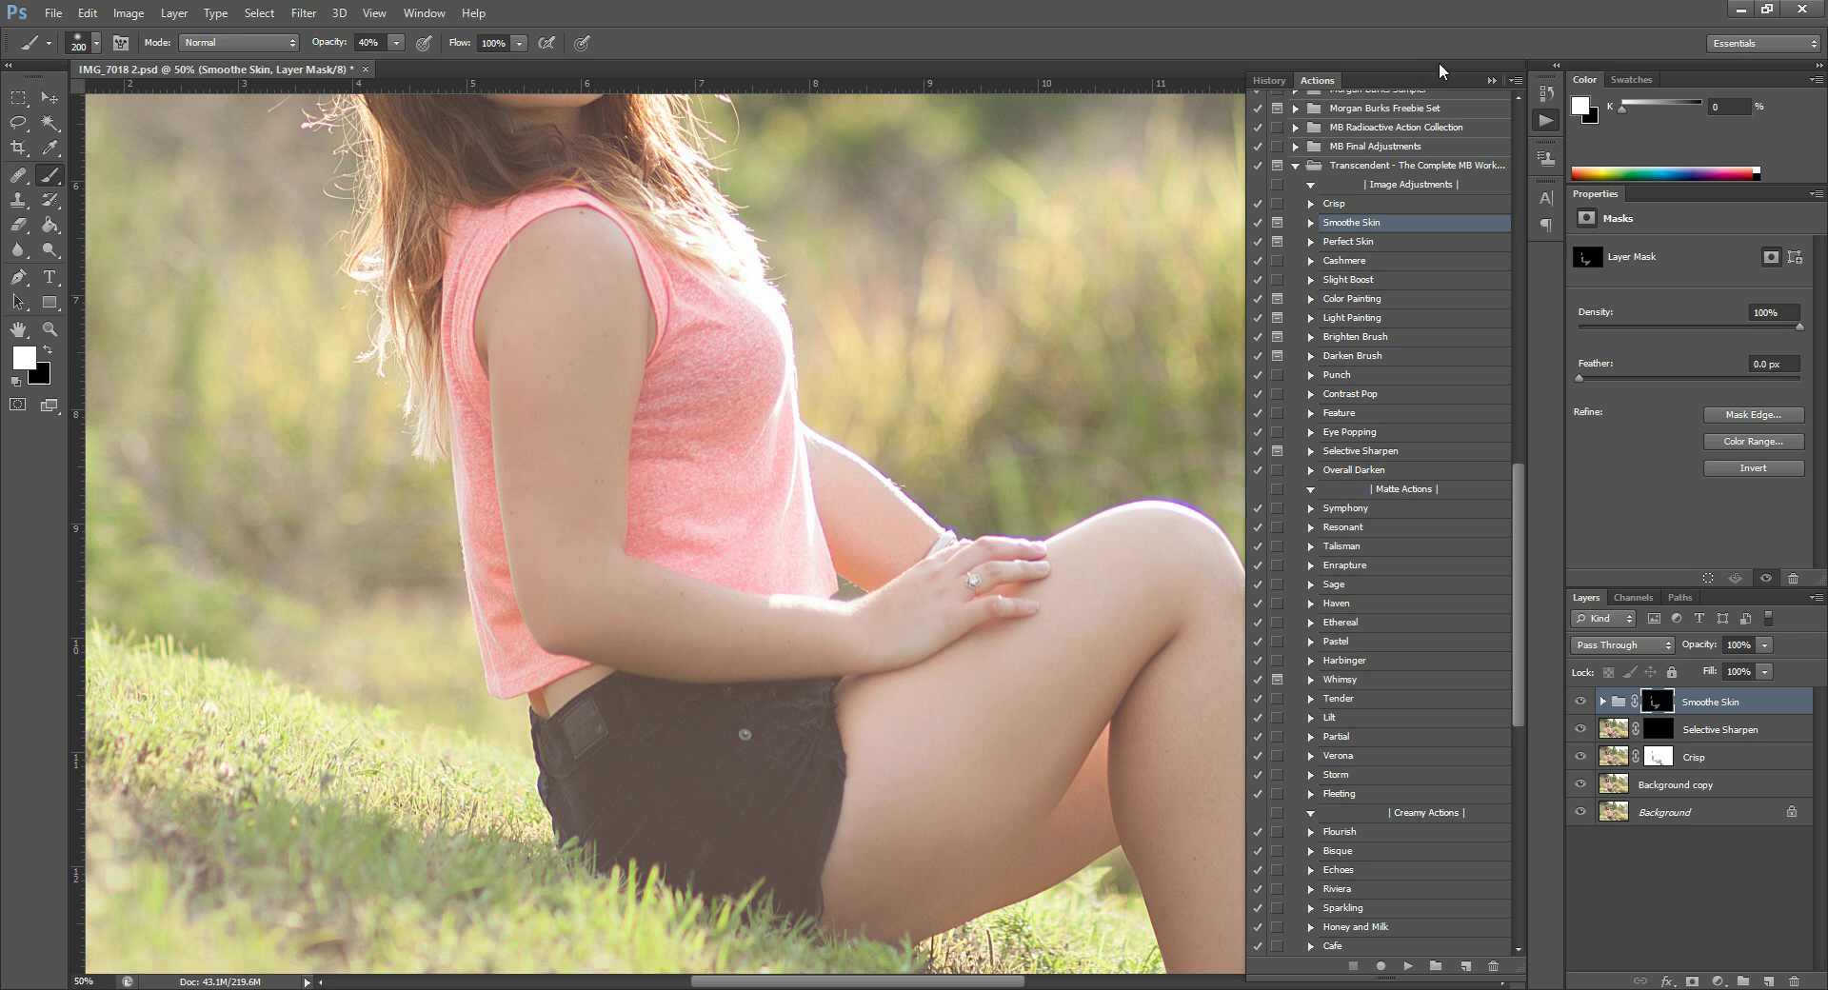
Step: Smooth the skin over the knee, then zoom out to 25% to see the whole photo
left_click(1492, 82)
mouse_move(1183, 754)
left_mouse_down()
mouse_move(1200, 629)
mouse_move(1172, 812)
mouse_move(1185, 641)
mouse_move(1223, 606)
left_mouse_up()
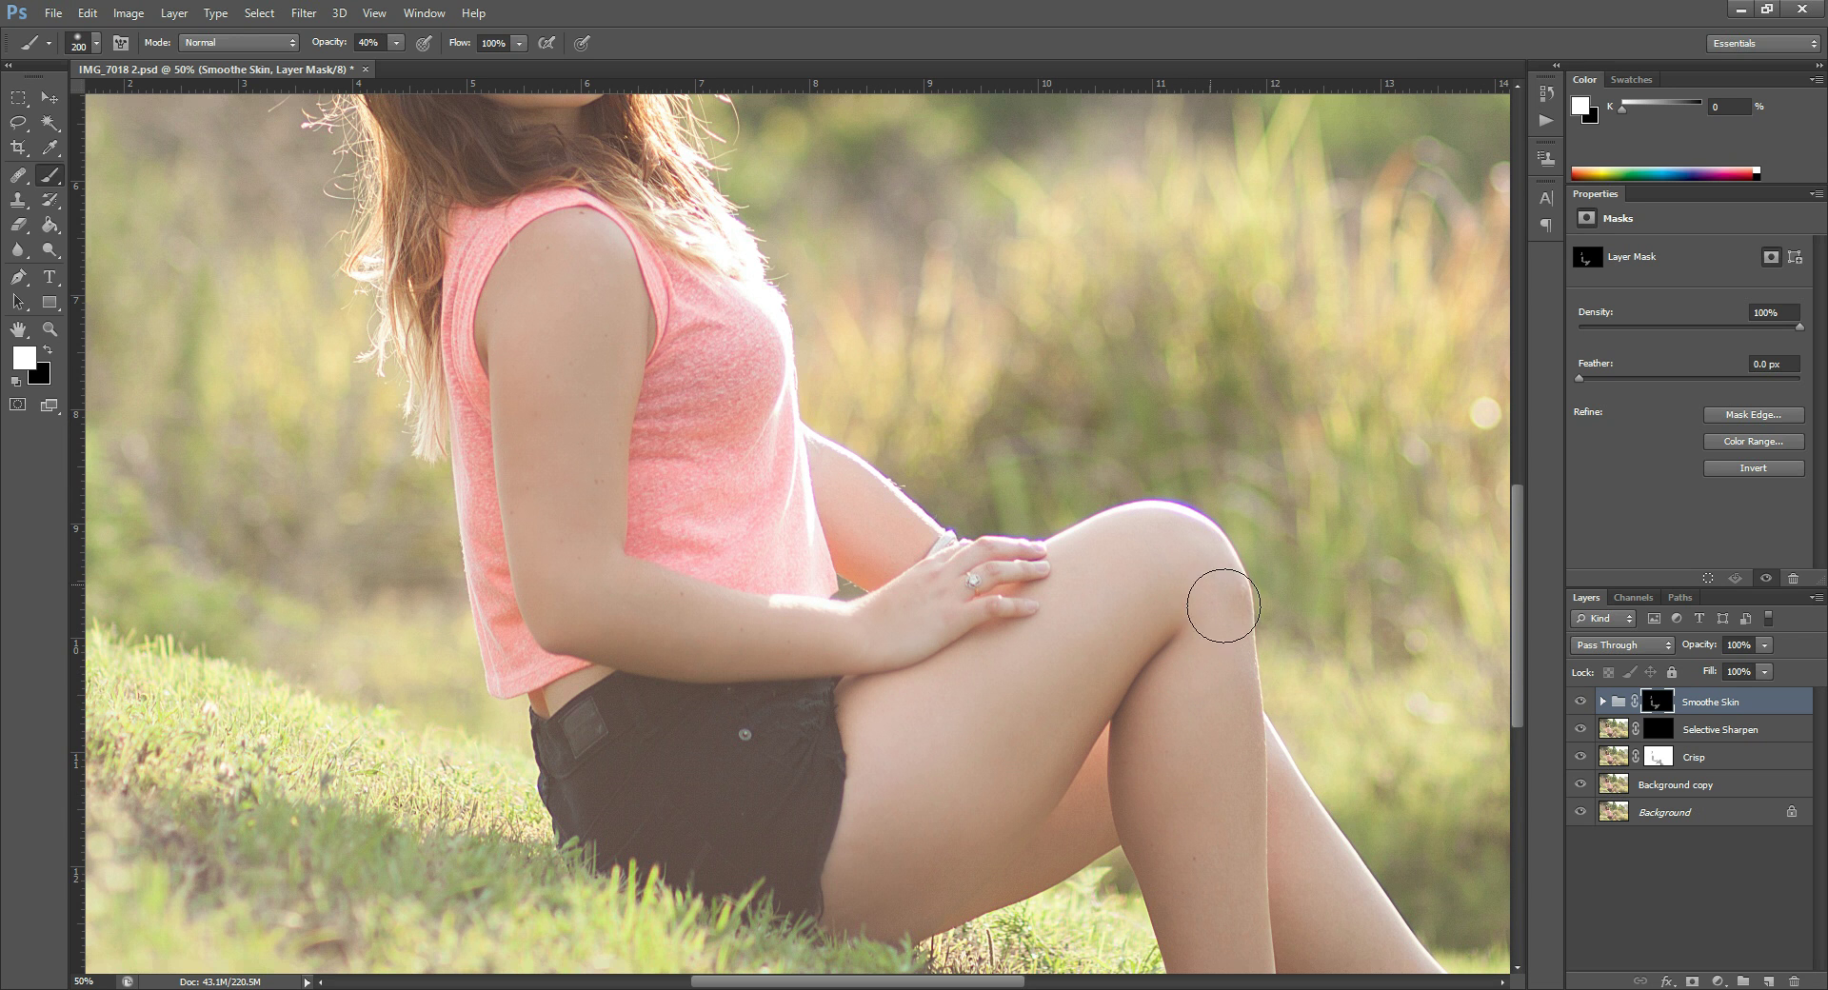
scroll(1188, 881, "down", 2)
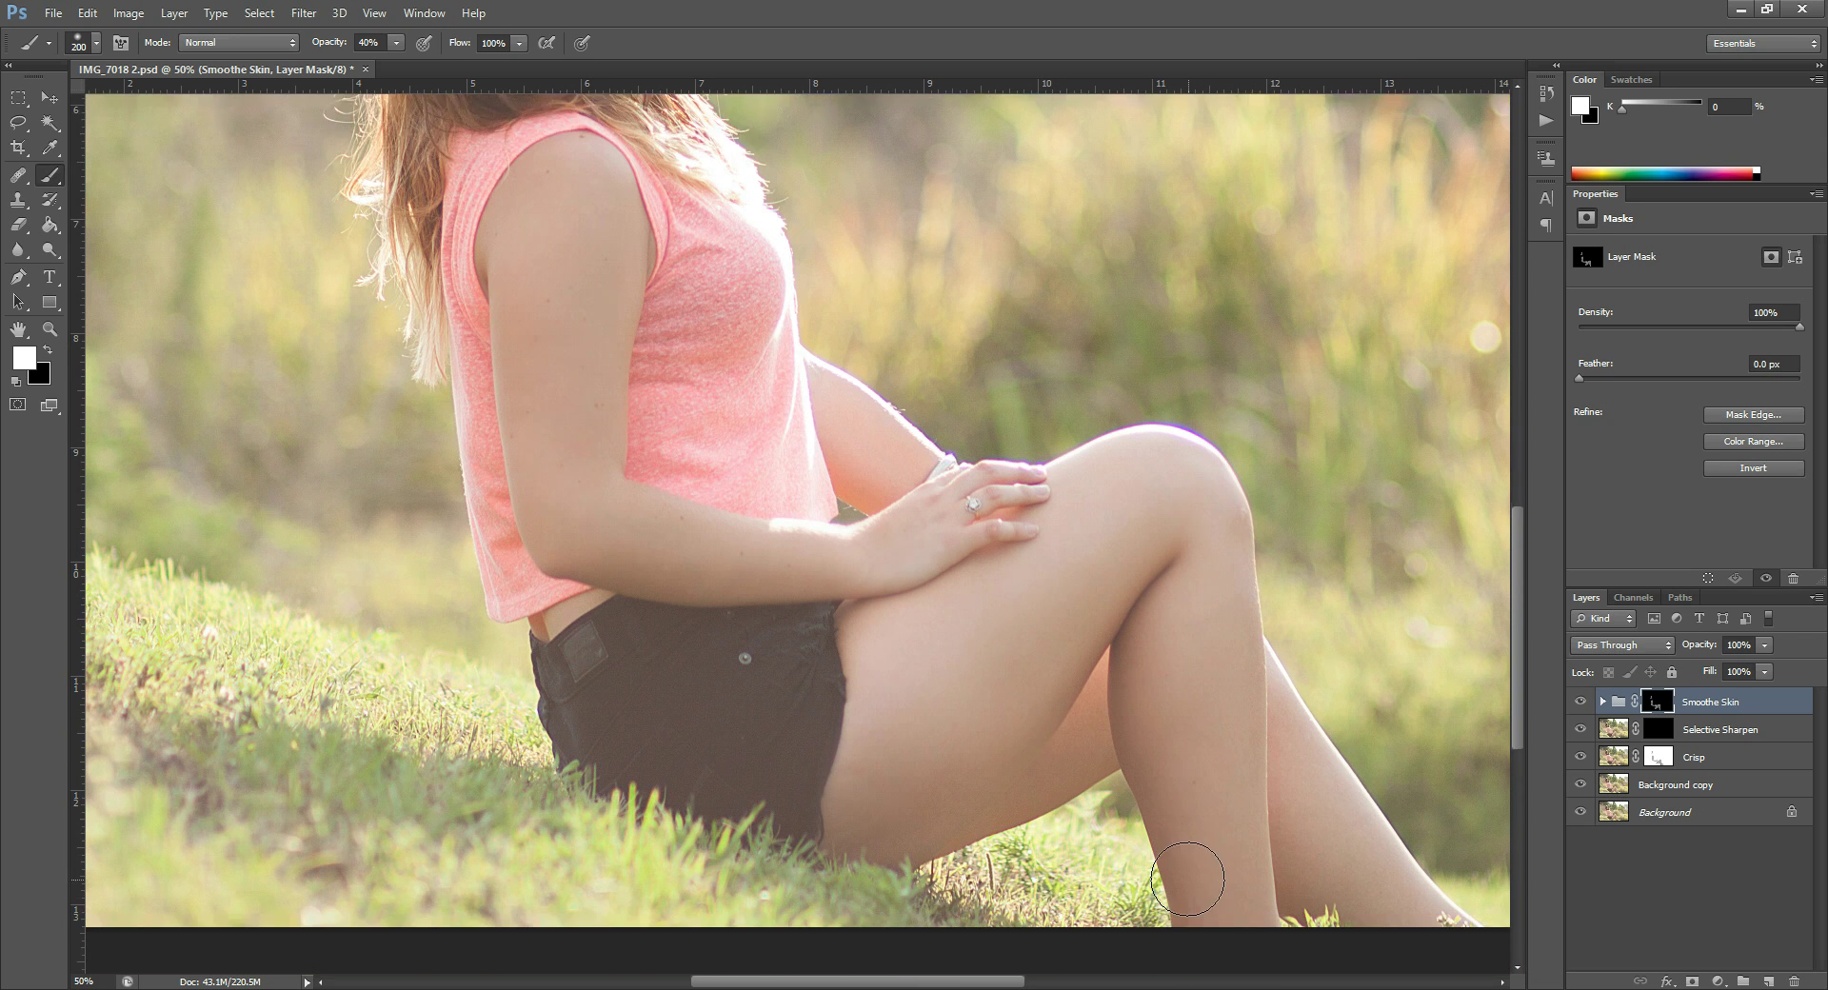
scroll(1188, 881, "down", 1)
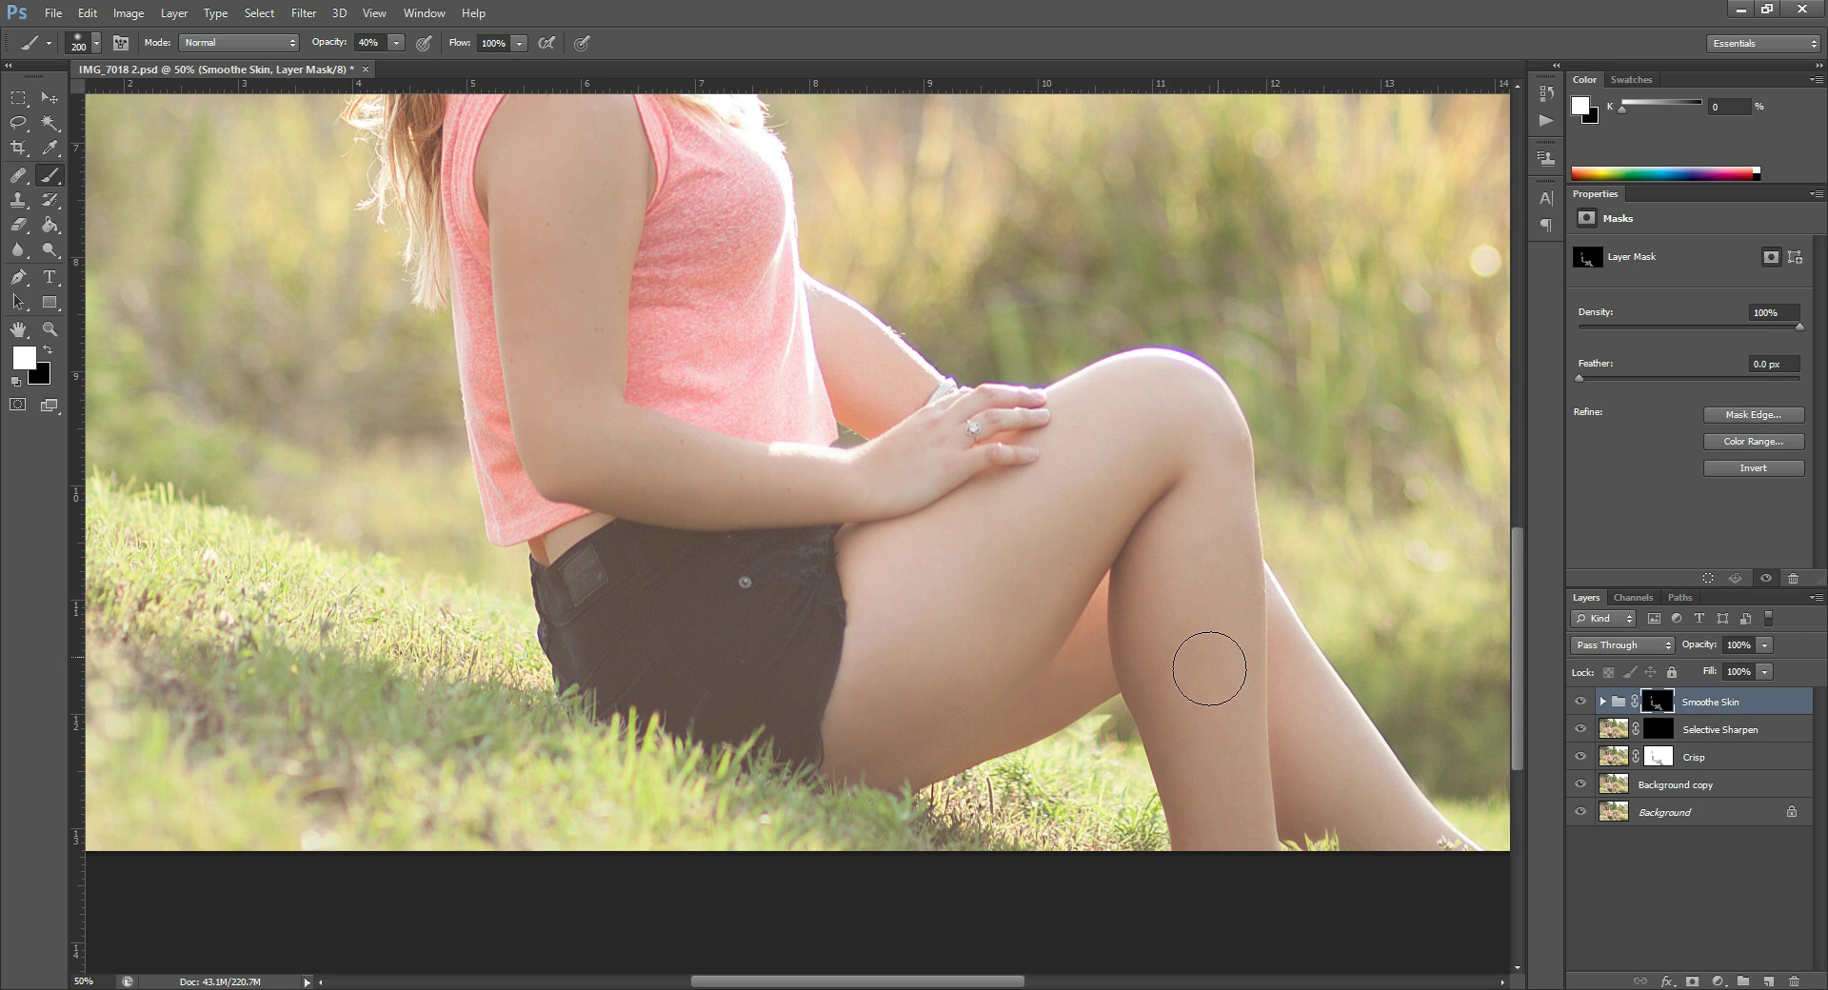
scroll(694, 458, "up", 3)
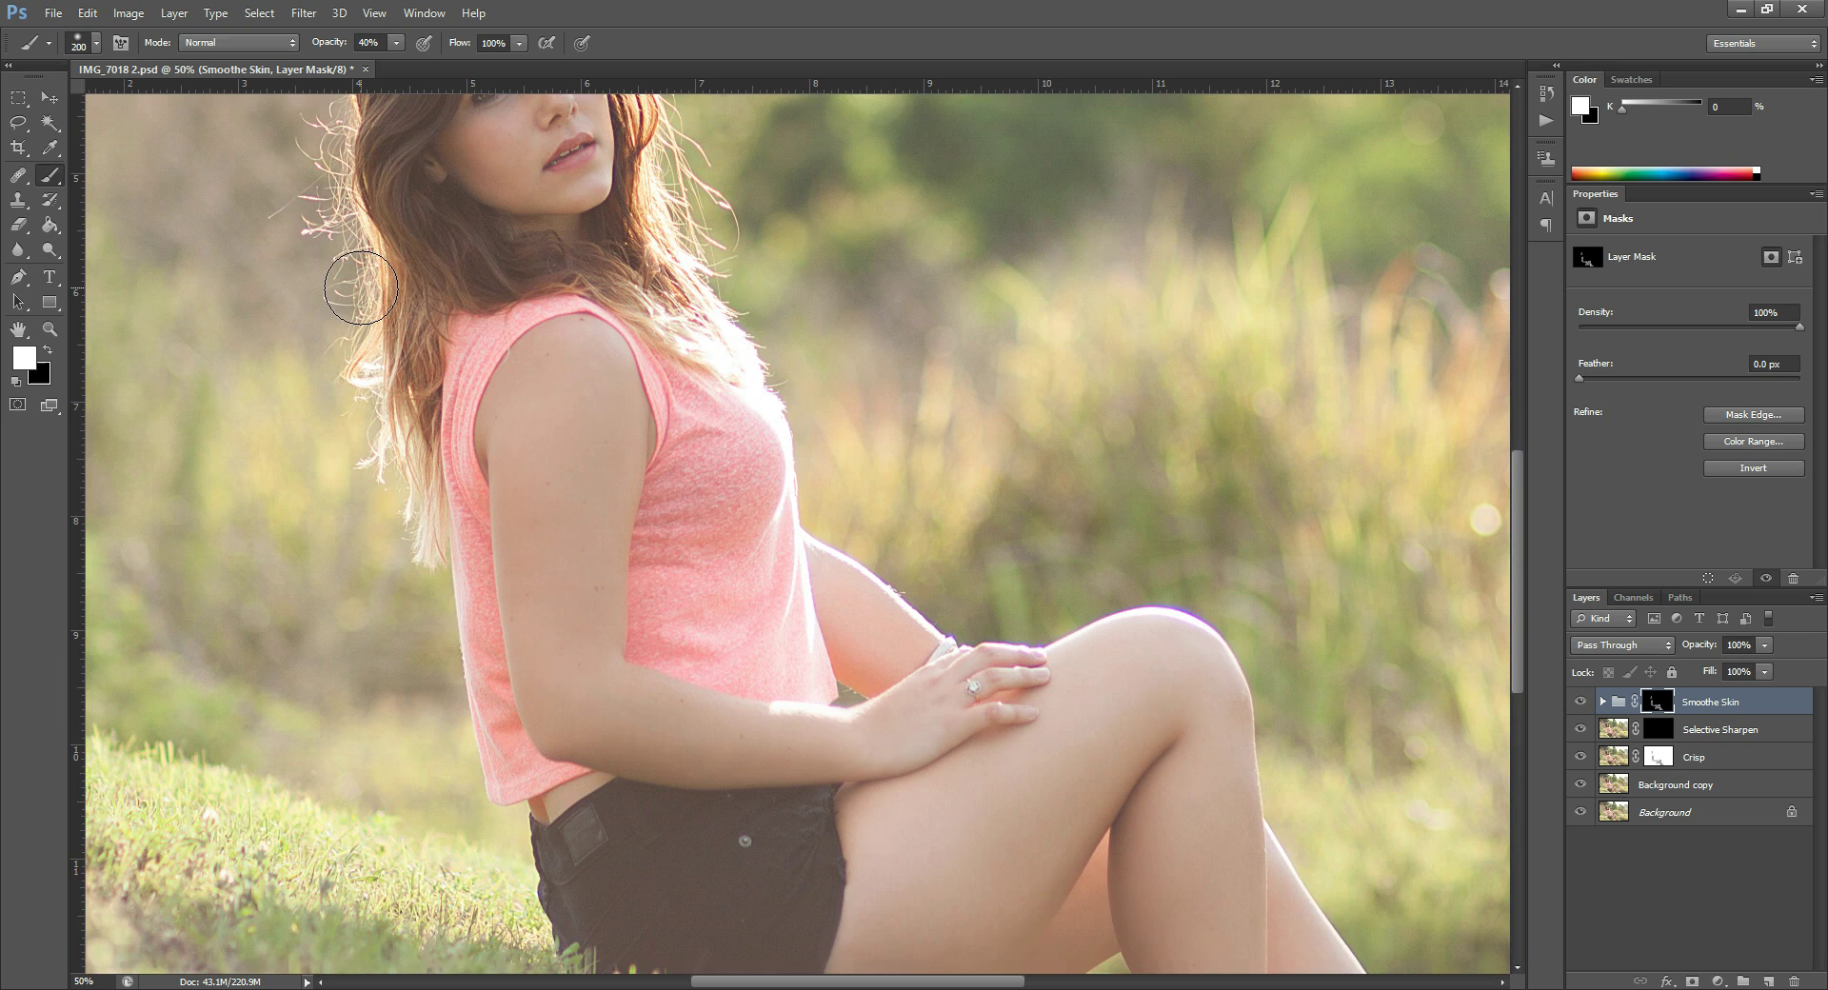
scroll(361, 287, "up", 3)
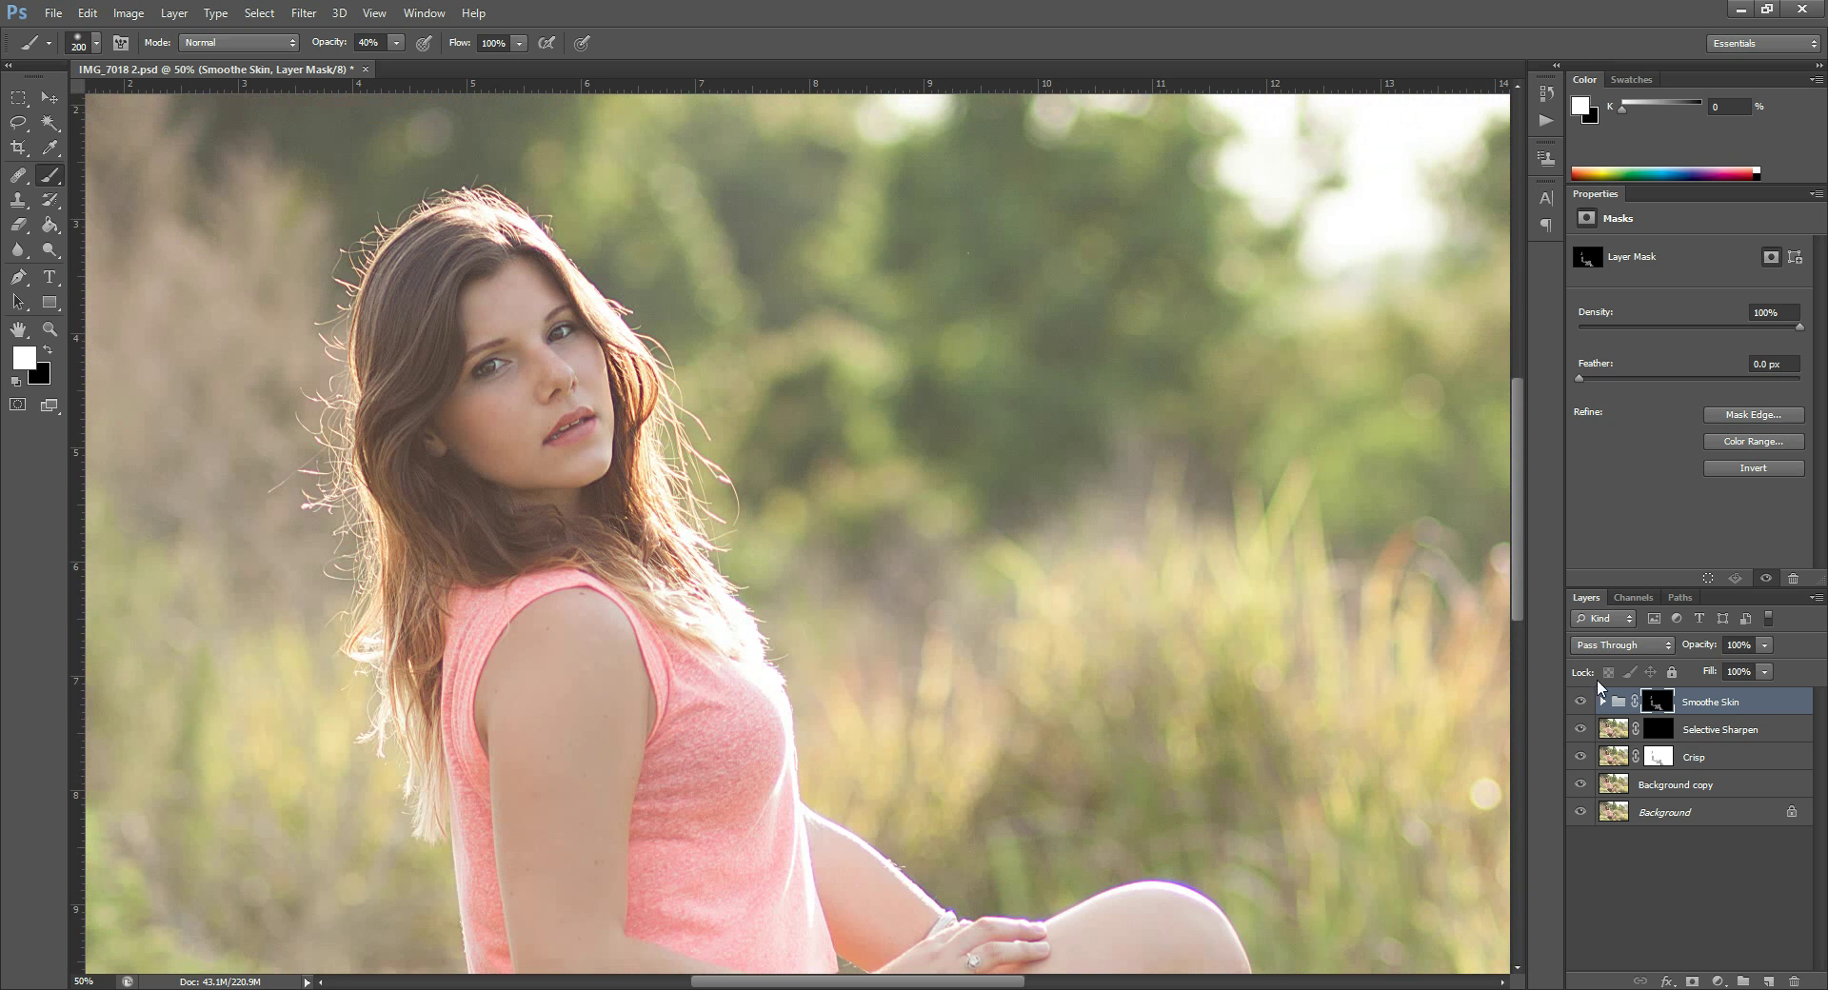
left_click(62, 326)
left_click(1253, 310, "alt")
left_click(957, 440, "alt")
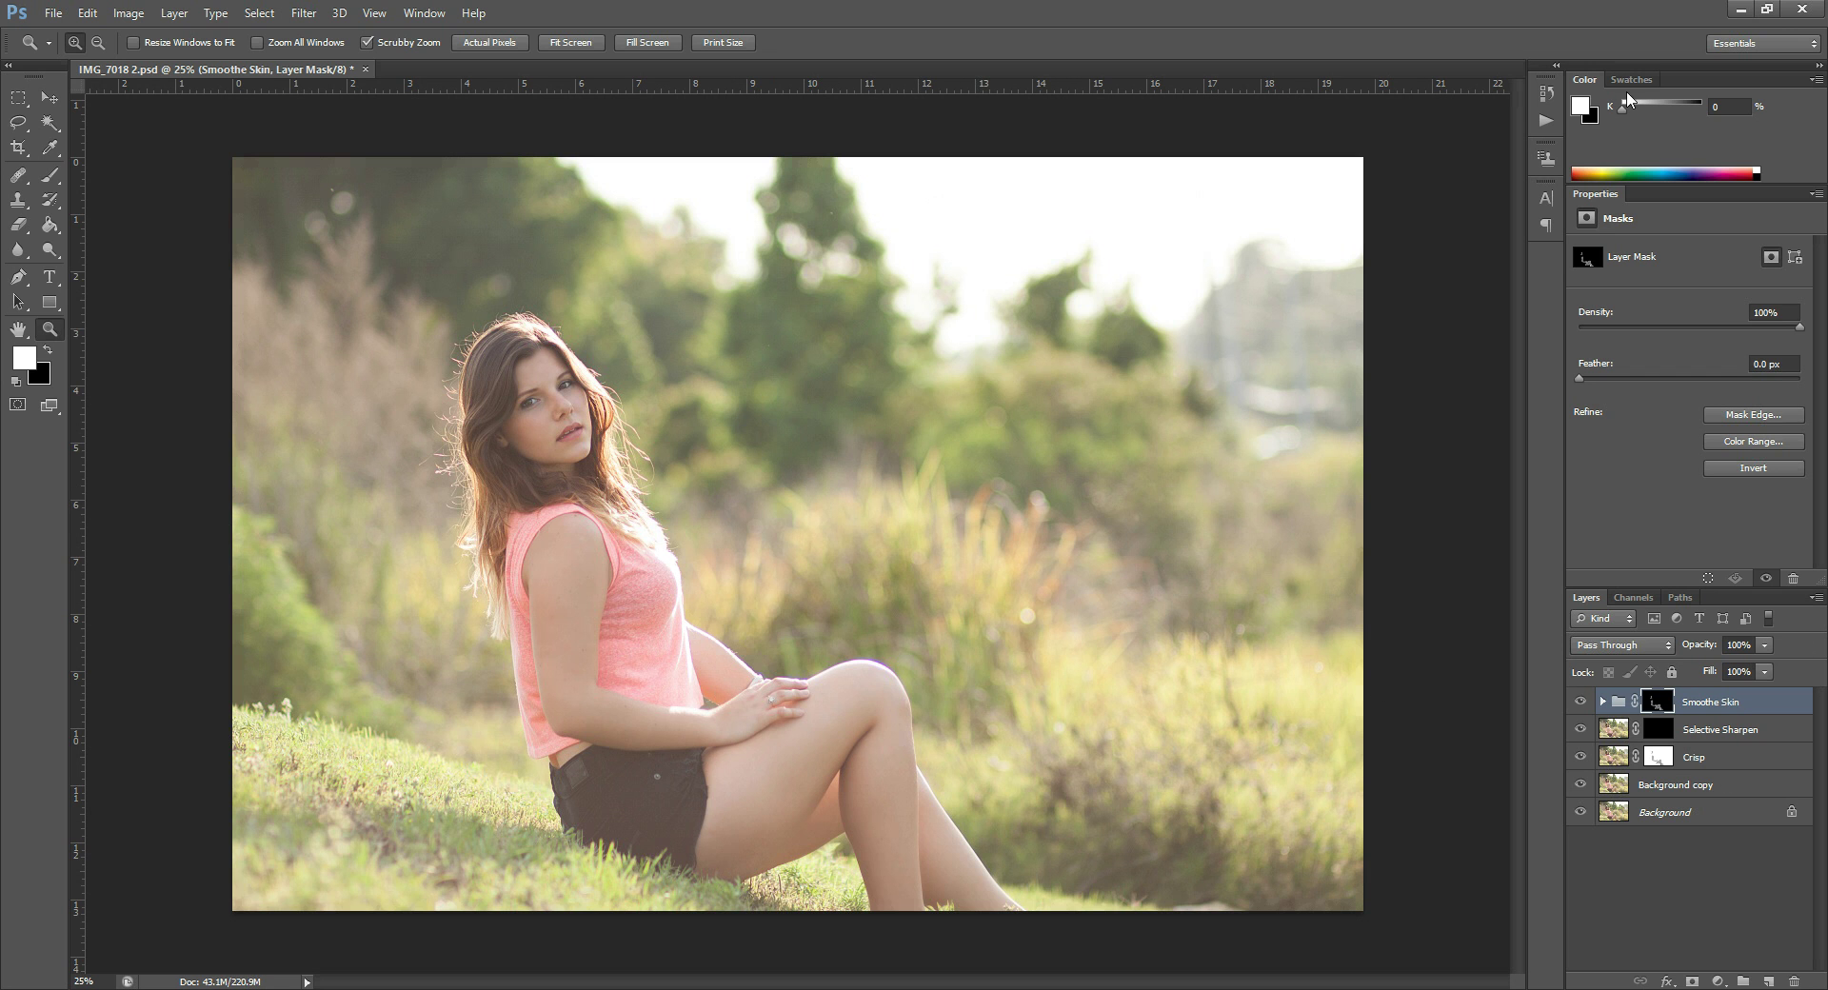
Step: Play the Light Painting action and continue past its message
left_click(1547, 124)
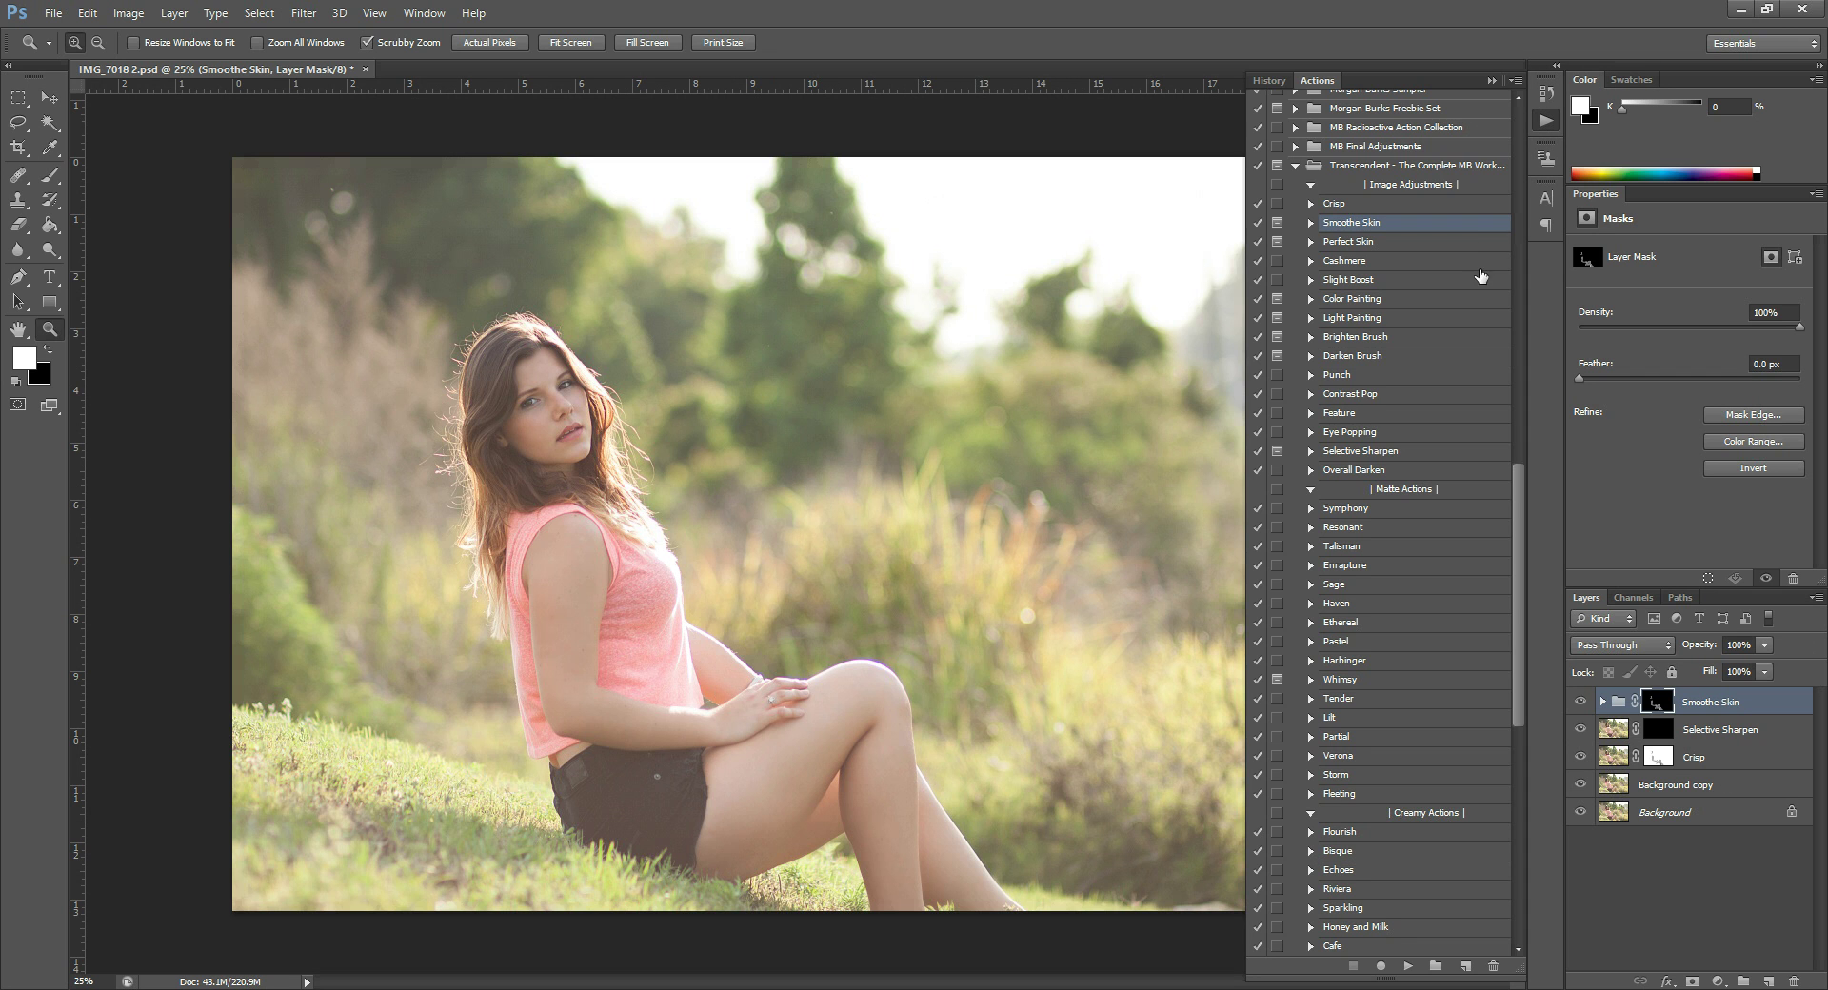
left_click(1361, 319)
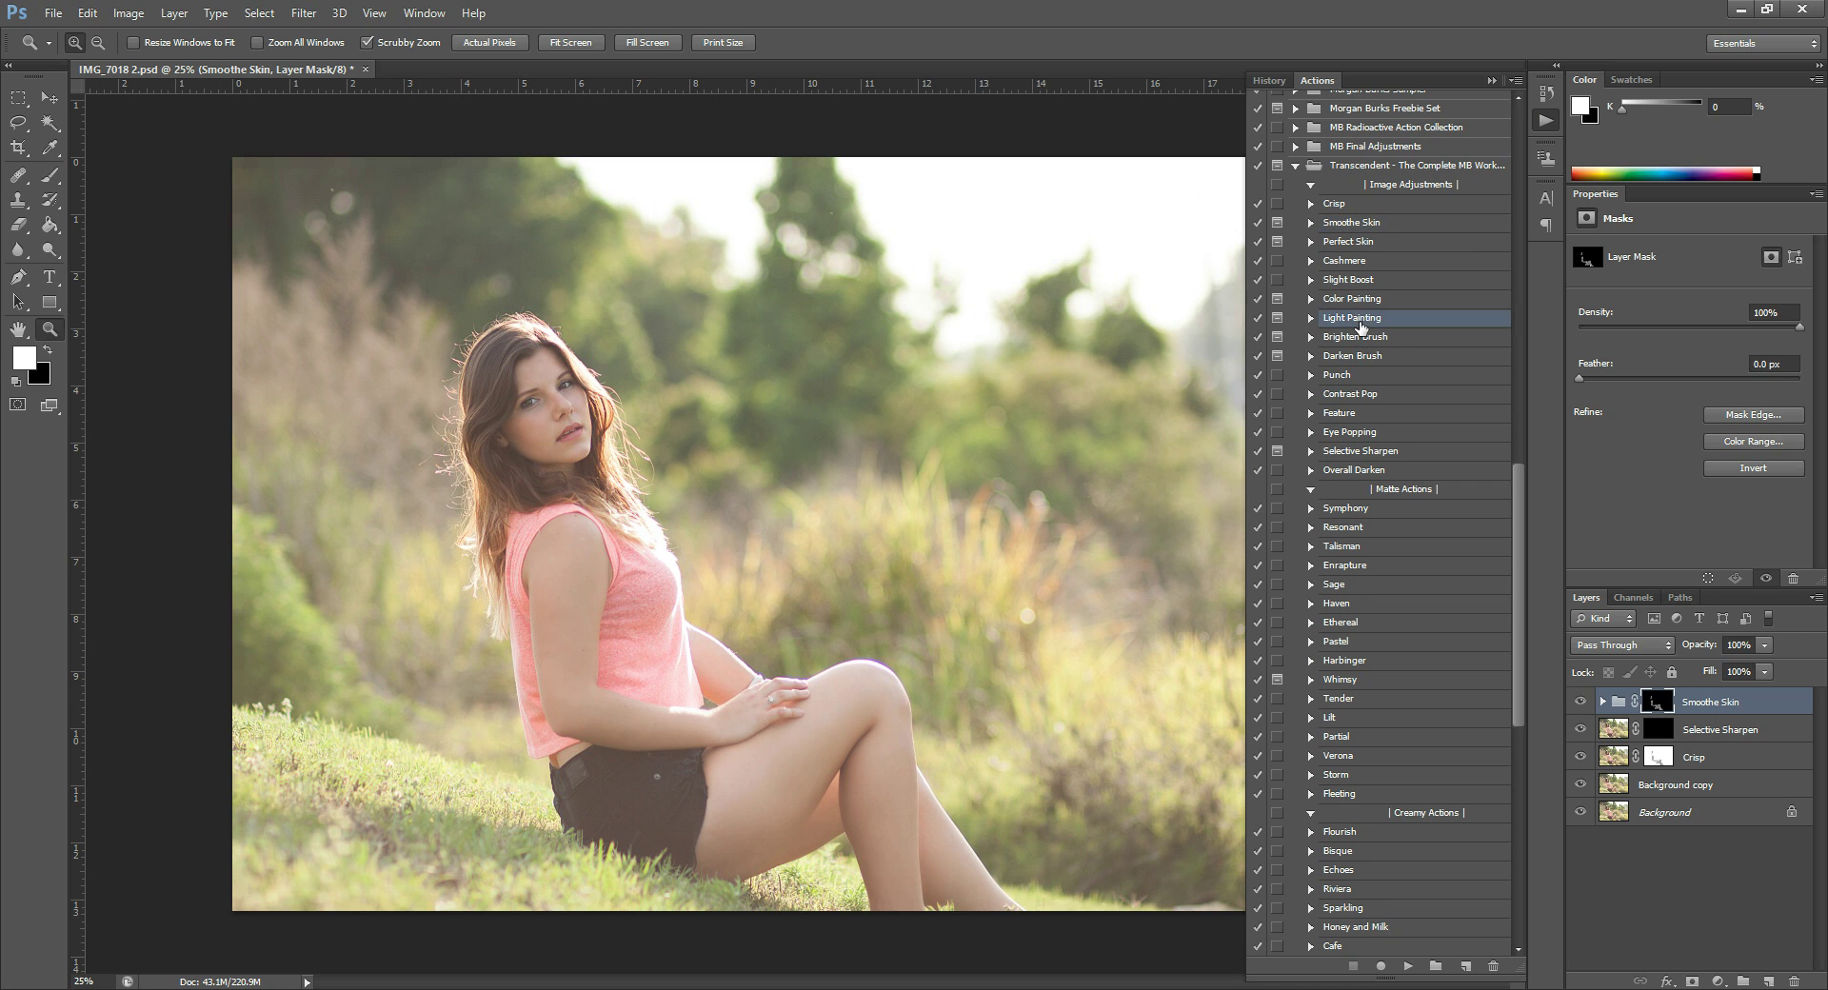
left_click(1408, 965)
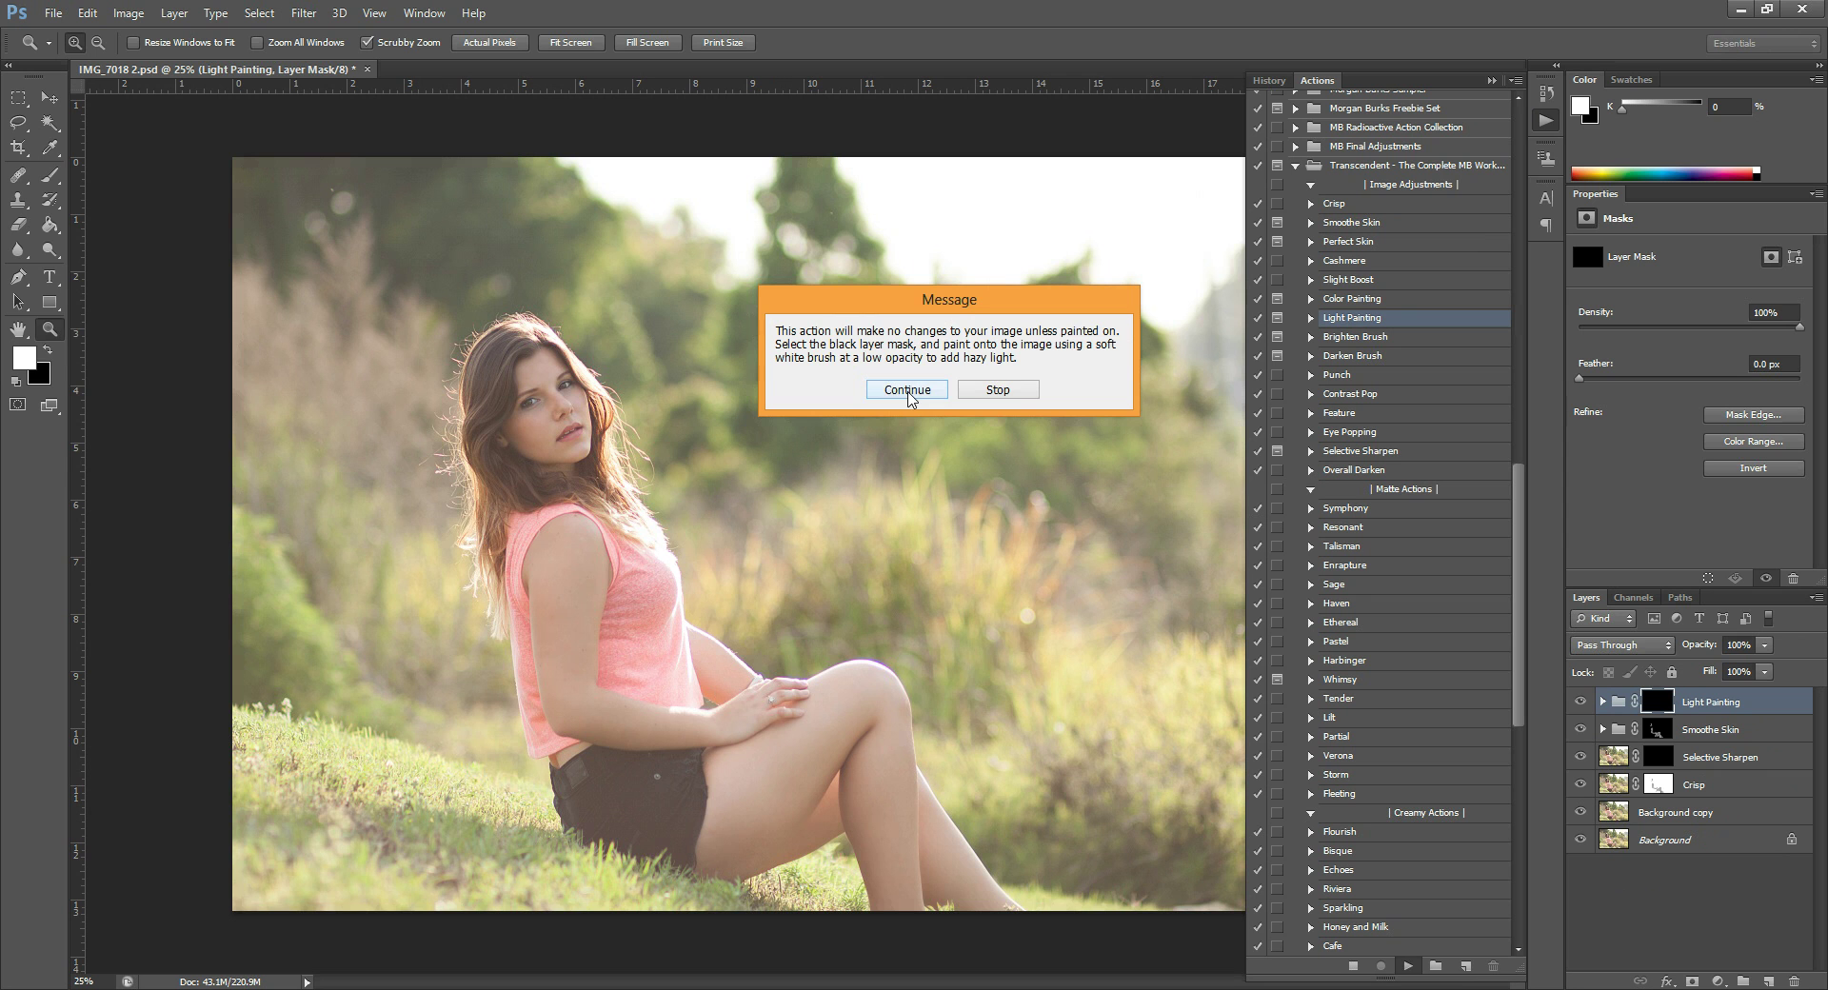
left_click(908, 390)
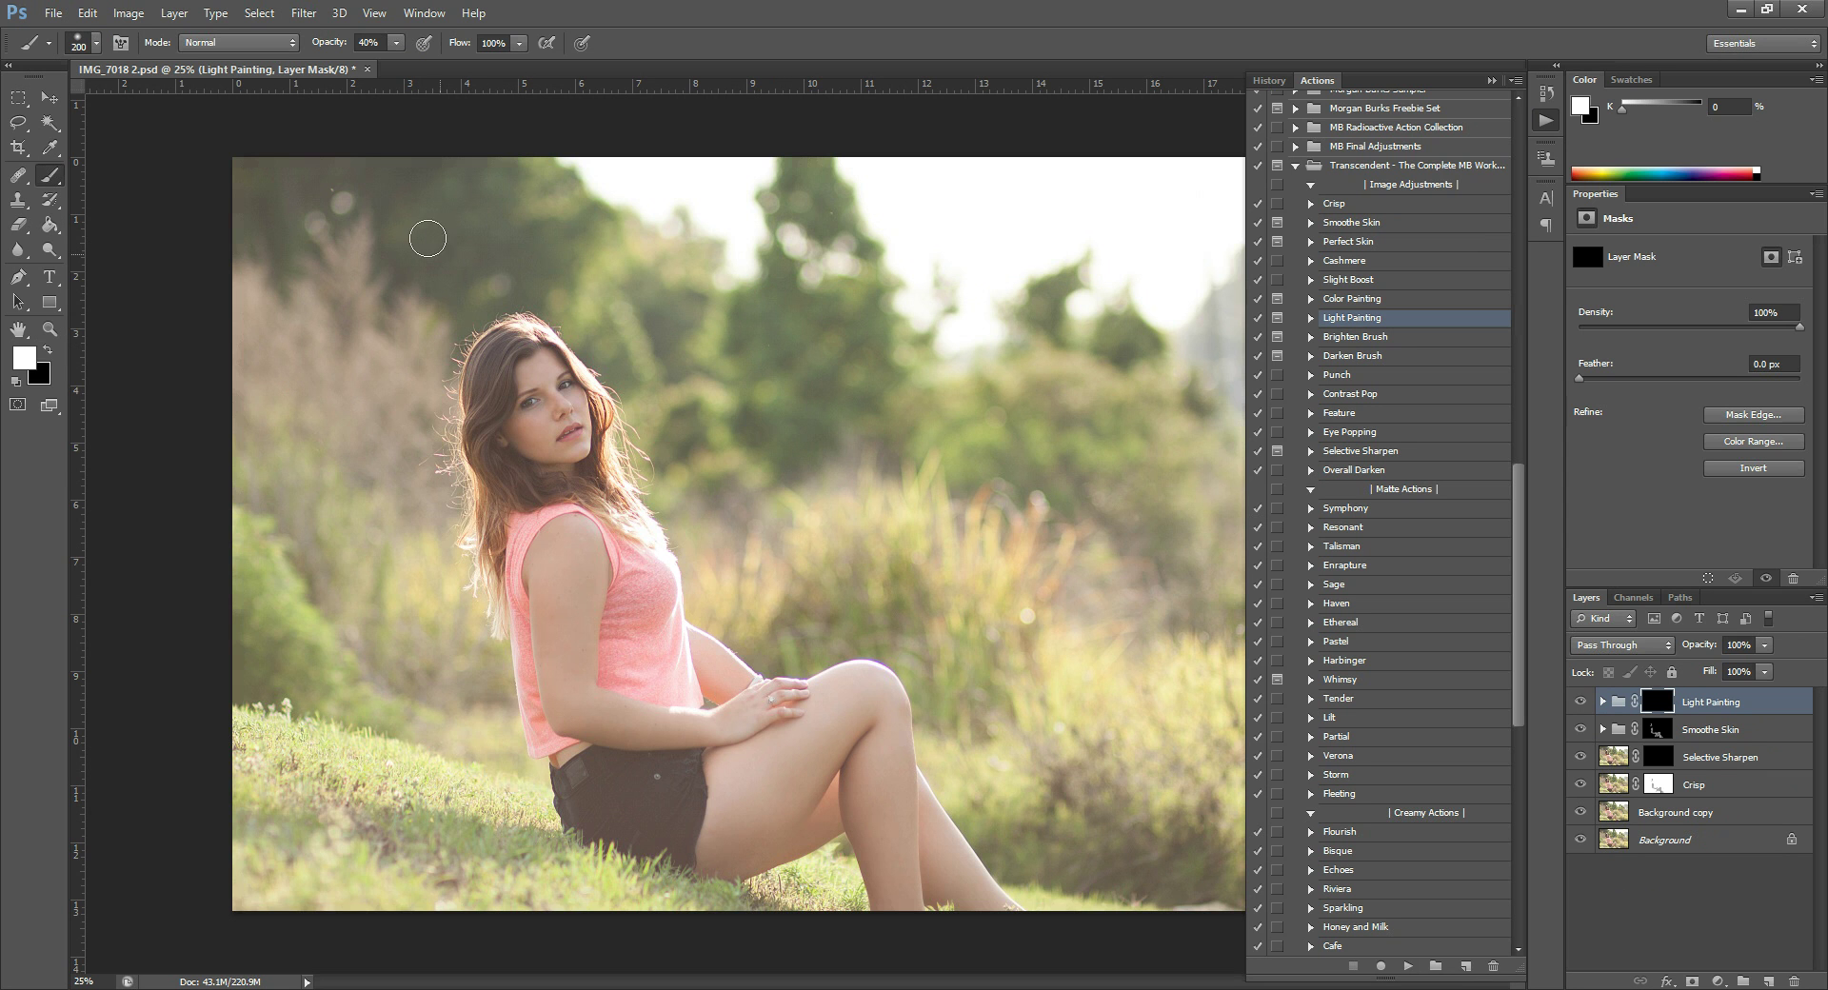
Step: Paint hazy light over the trees and bushes, dropping brush opacity to 30%
left_click(1491, 80)
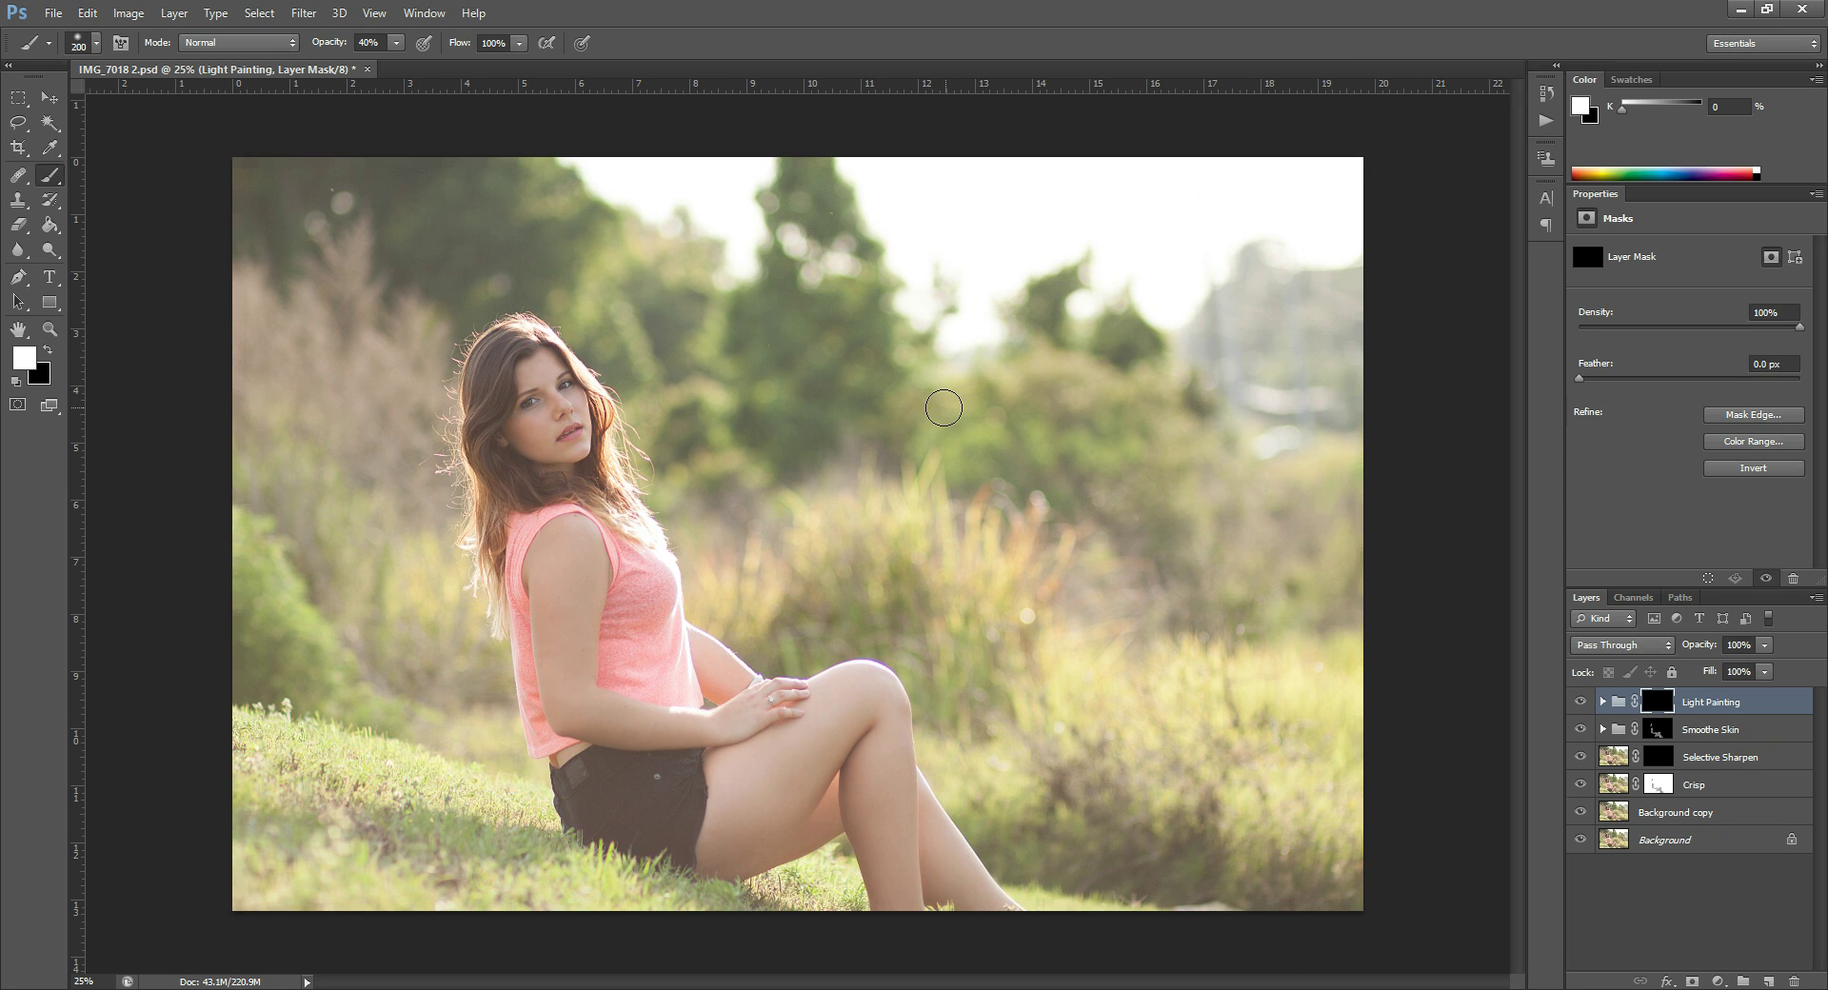
key("bracketright")
key("bracketright")
key("bracketright")
key("bracketright")
key("bracketright")
key("bracketright")
key("bracketright")
key("bracketright")
key("bracketright")
key("bracketright")
key("bracketright")
key("bracketright")
key("bracketright")
key("bracketright")
key("bracketright")
key("bracketright")
key("bracketright")
mouse_move(1327, 391)
left_mouse_down()
mouse_move(1184, 371)
mouse_move(941, 226)
mouse_move(1339, 294)
mouse_move(1077, 204)
mouse_move(1327, 359)
mouse_move(832, 222)
mouse_move(1285, 530)
mouse_move(1328, 648)
mouse_move(980, 559)
mouse_move(848, 355)
mouse_move(800, 339)
mouse_move(1207, 530)
mouse_move(1102, 212)
mouse_move(1245, 228)
mouse_move(1339, 424)
mouse_move(1287, 440)
mouse_move(991, 237)
mouse_move(1180, 388)
mouse_move(1290, 361)
mouse_move(1269, 352)
mouse_move(1203, 432)
mouse_move(955, 346)
mouse_move(1008, 428)
mouse_move(727, 273)
mouse_move(734, 253)
mouse_move(1336, 540)
left_mouse_up()
mouse_move(408, 571)
left_mouse_down()
mouse_move(368, 714)
mouse_move(441, 612)
mouse_move(486, 591)
left_mouse_up()
key("bracketleft")
key("bracketleft")
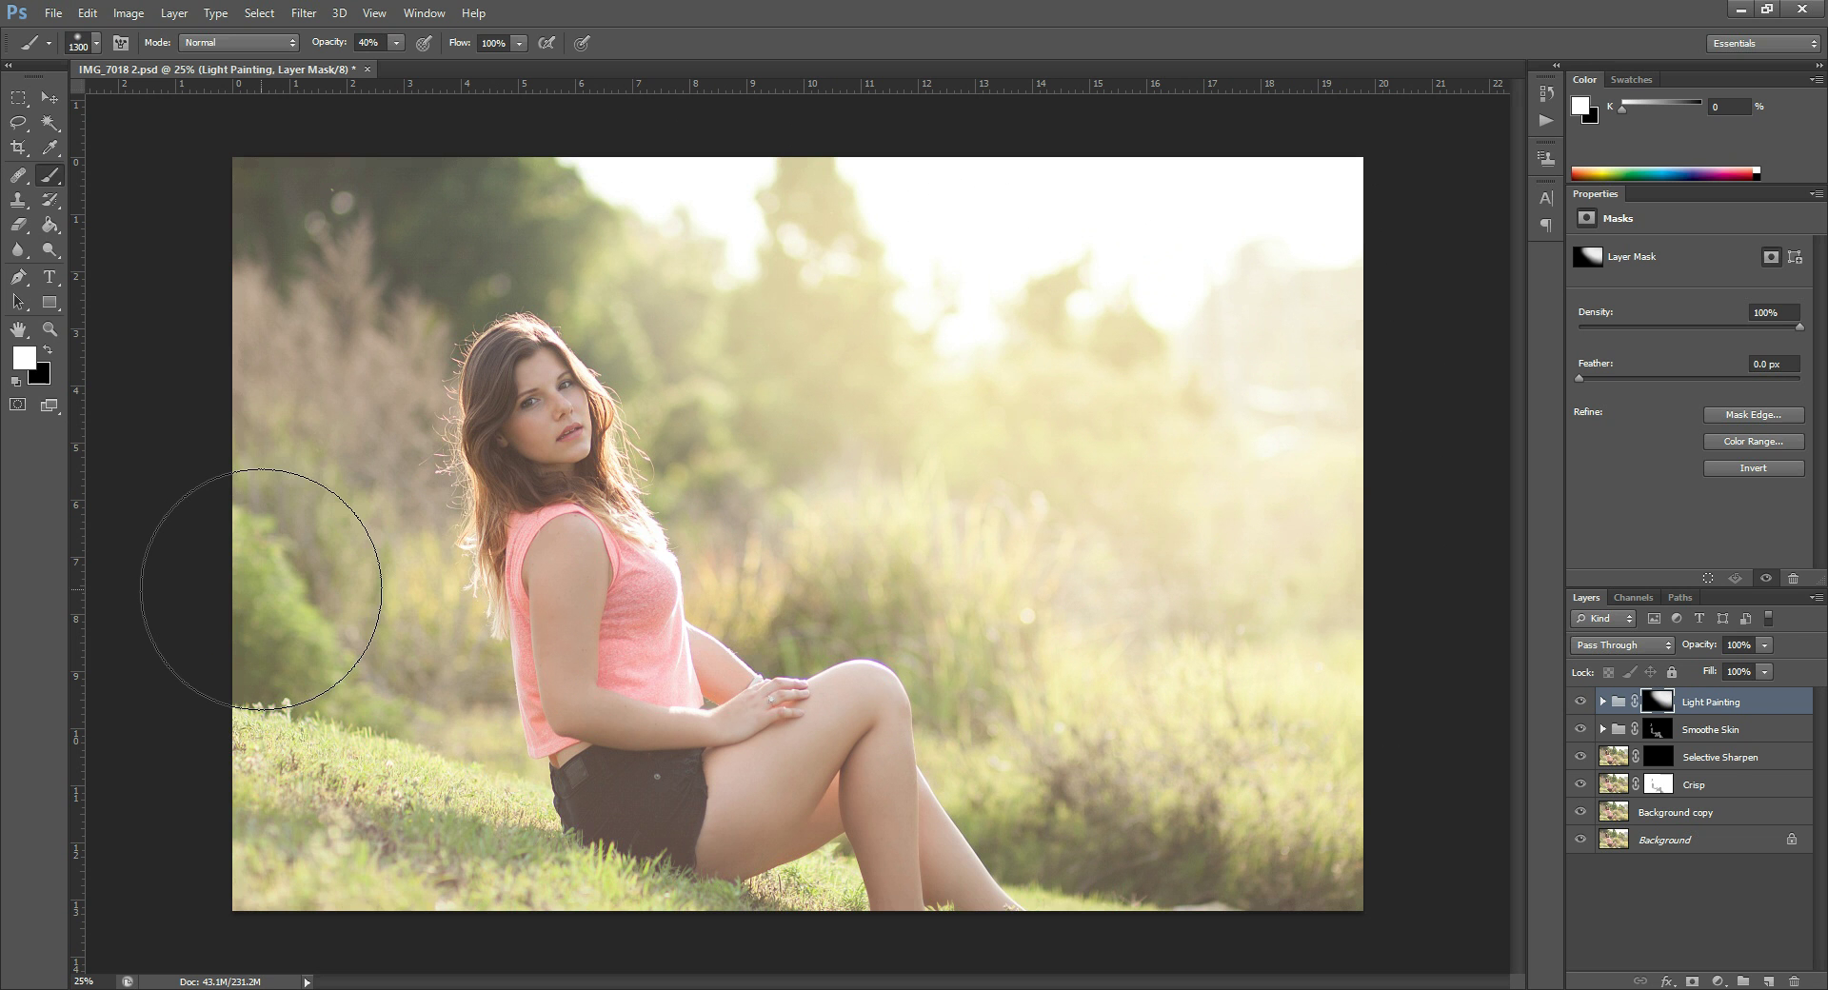
key("3")
mouse_move(257, 583)
left_mouse_down()
mouse_move(266, 518)
mouse_move(314, 543)
mouse_move(260, 543)
mouse_move(363, 915)
mouse_move(563, 979)
mouse_move(753, 989)
mouse_move(195, 667)
mouse_move(181, 314)
mouse_move(314, 210)
mouse_move(435, 154)
mouse_move(457, 196)
mouse_move(796, 176)
mouse_move(767, 143)
left_mouse_up()
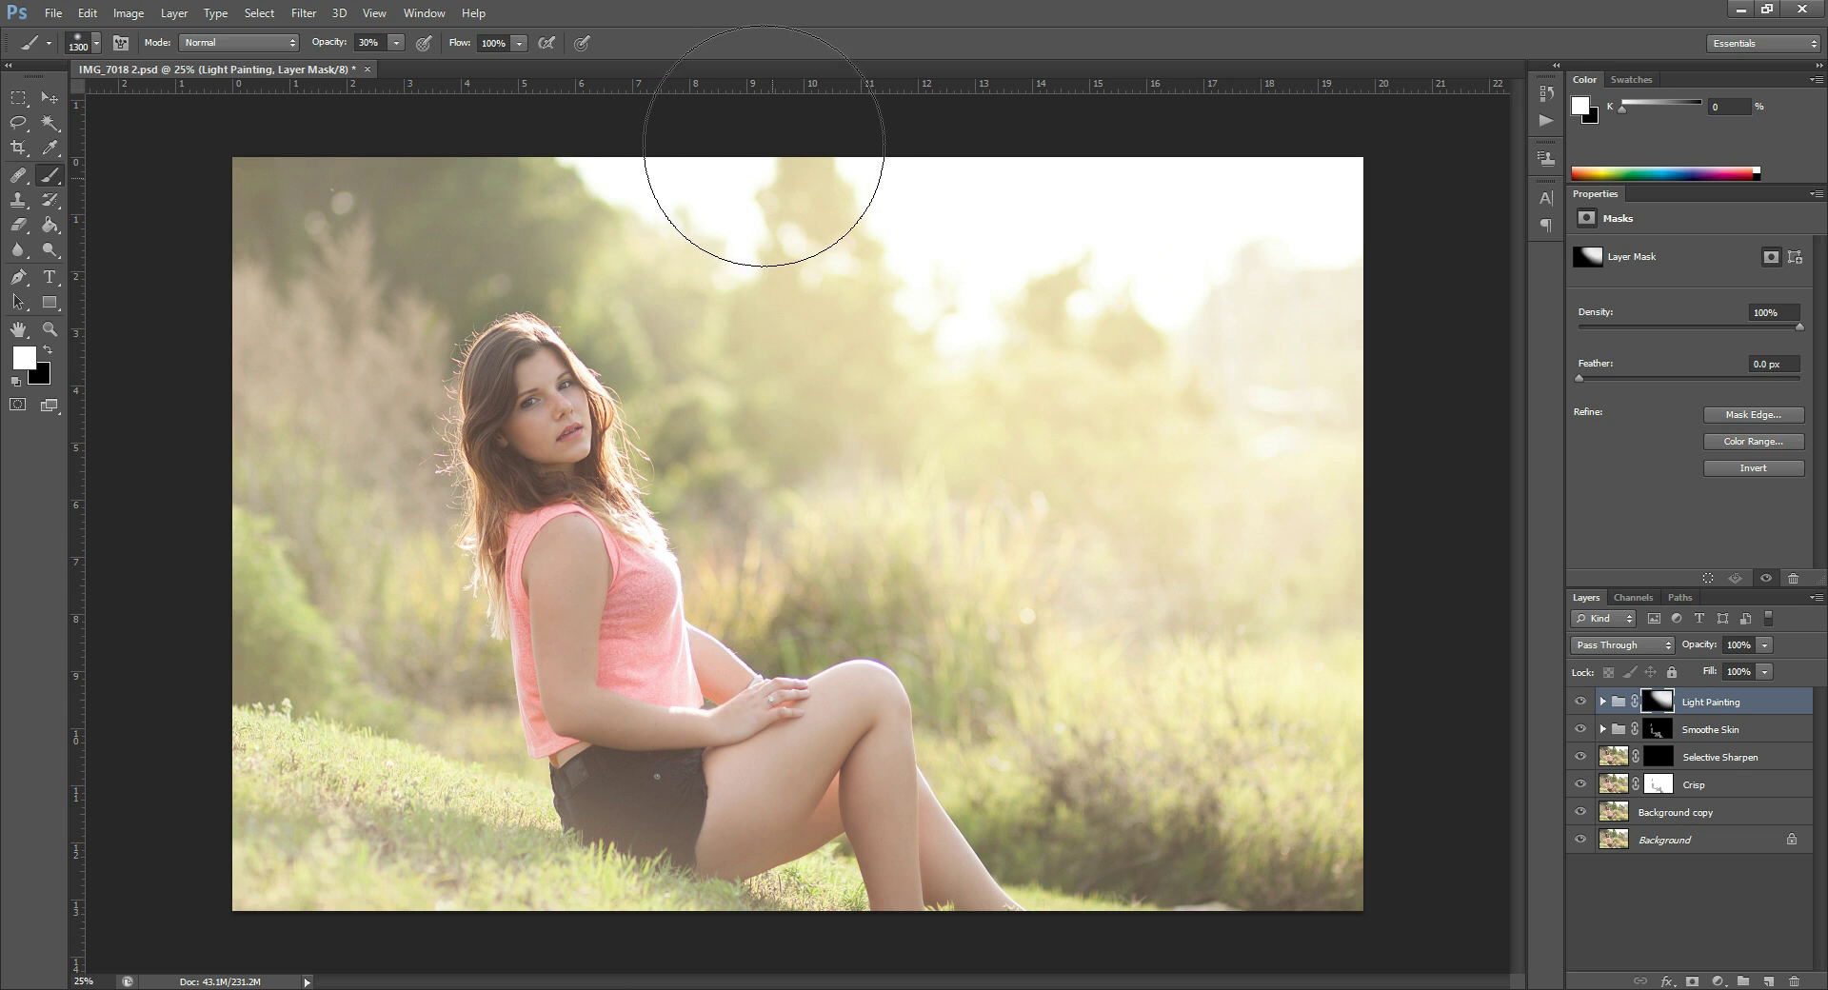
Step: Paint black to remove light from the top-left trees, then white over the right-hand grass
left_click(48, 348)
mouse_move(448, 262)
left_mouse_down()
mouse_move(385, 227)
mouse_move(307, 213)
mouse_move(412, 275)
mouse_move(368, 213)
left_mouse_up()
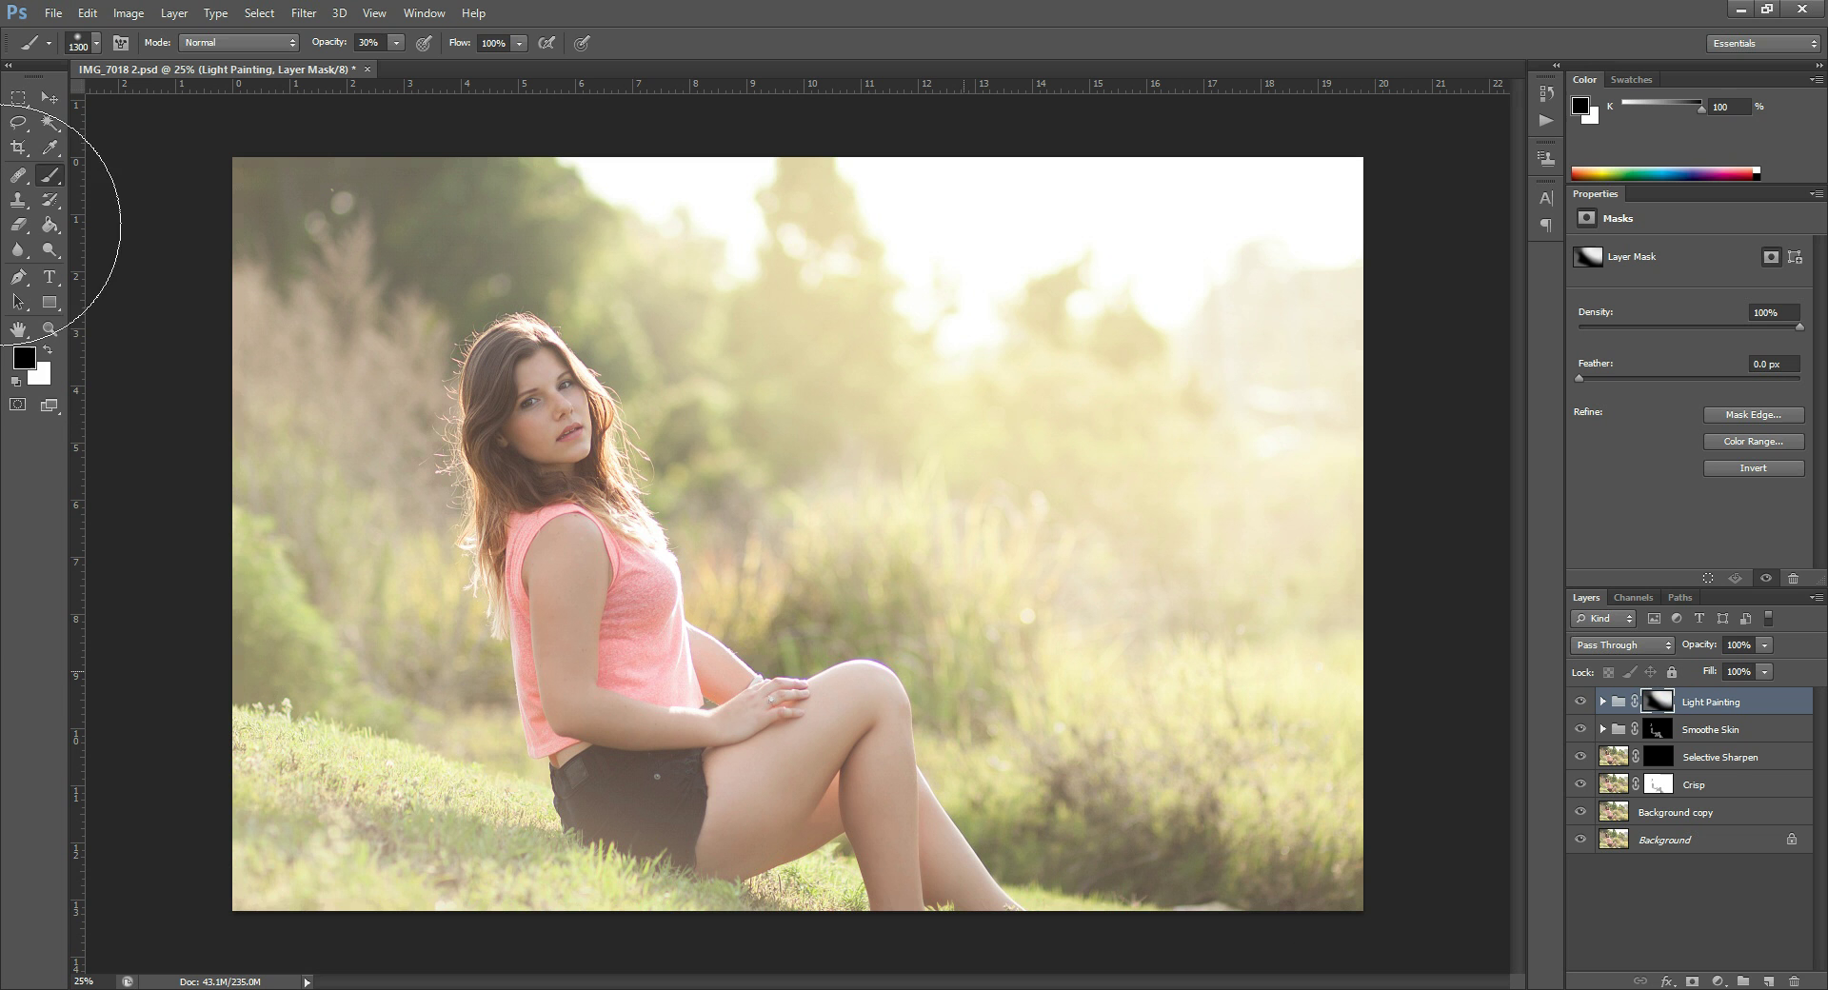
left_click(47, 351)
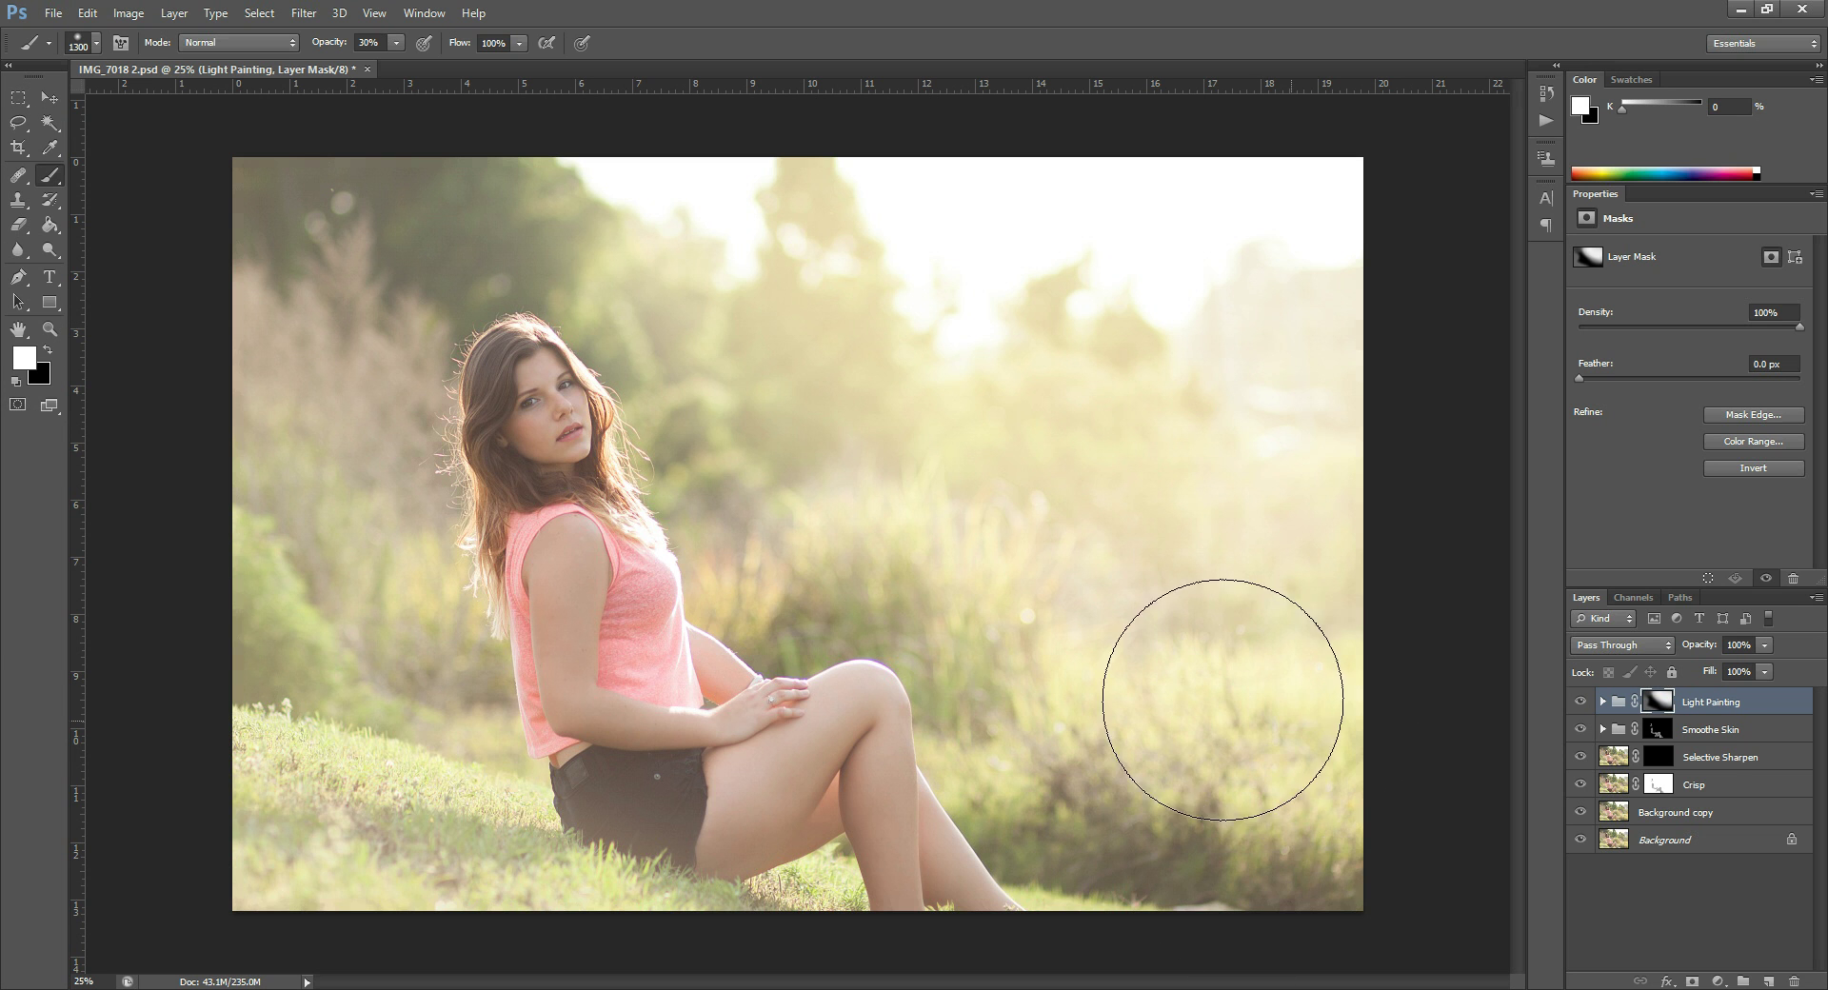
left_click_drag(1219, 754, 1179, 706)
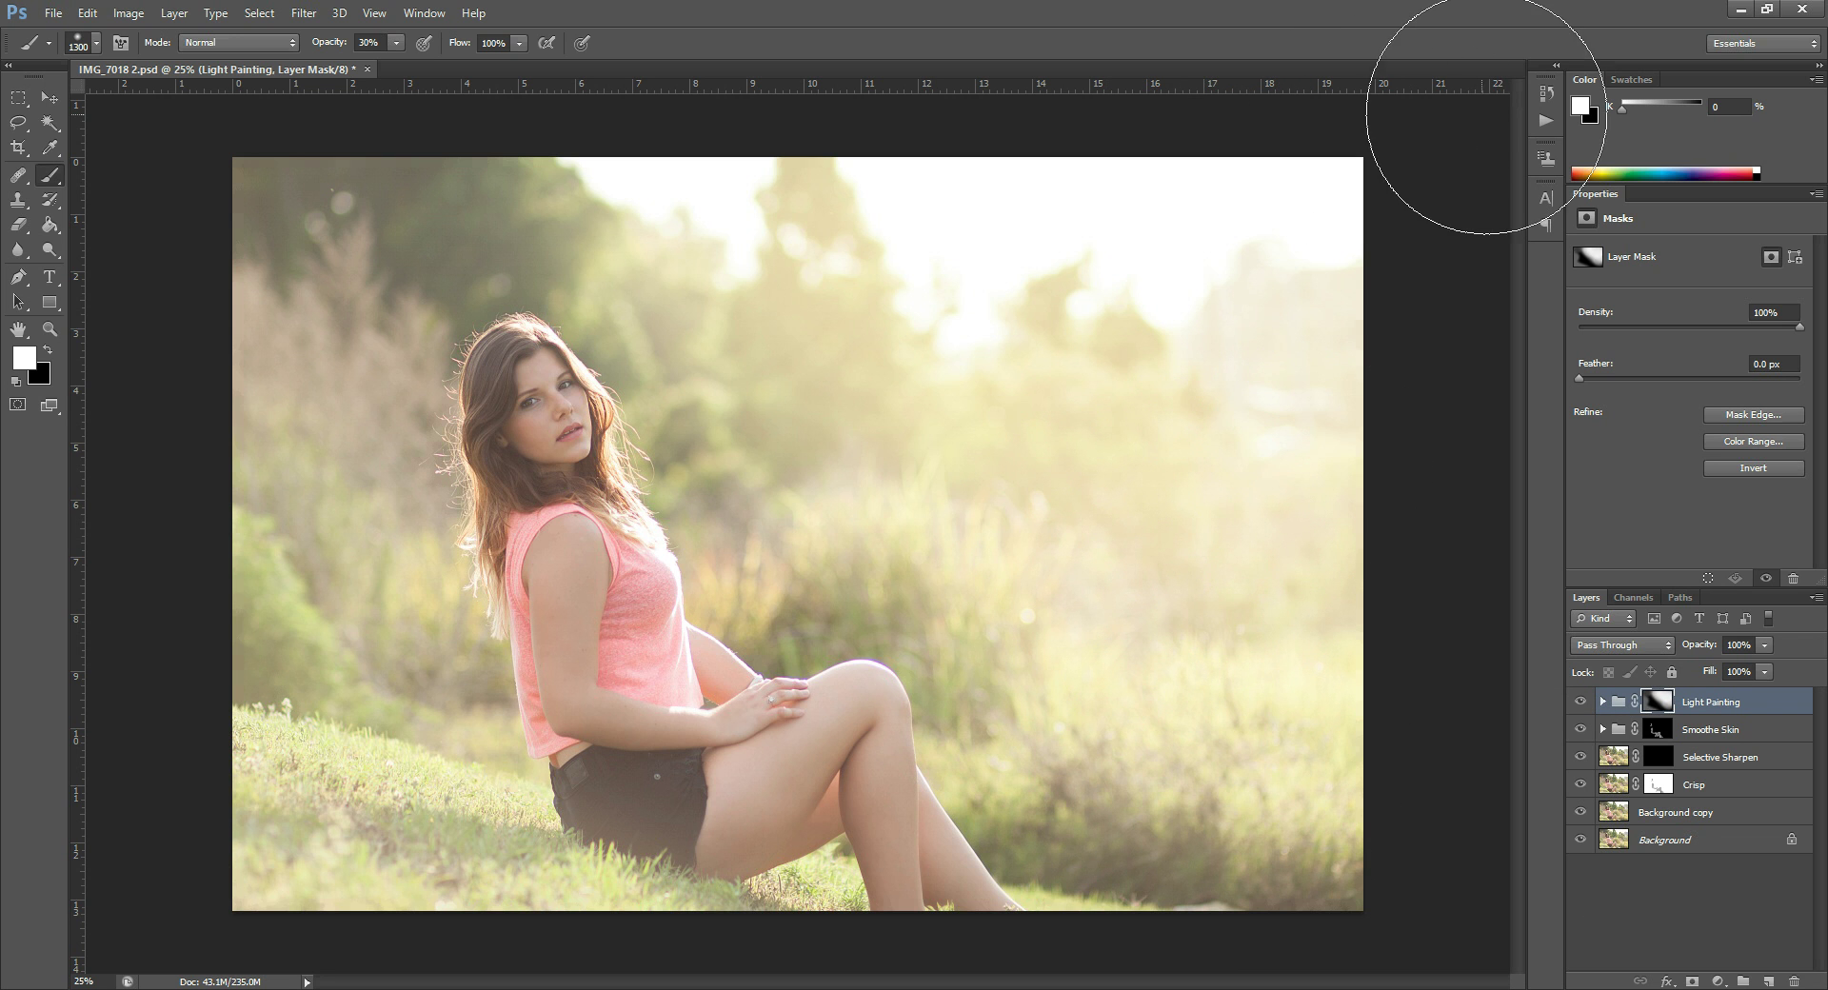
Step: Play the Brighten Brush action and continue past its message
left_click(1551, 121)
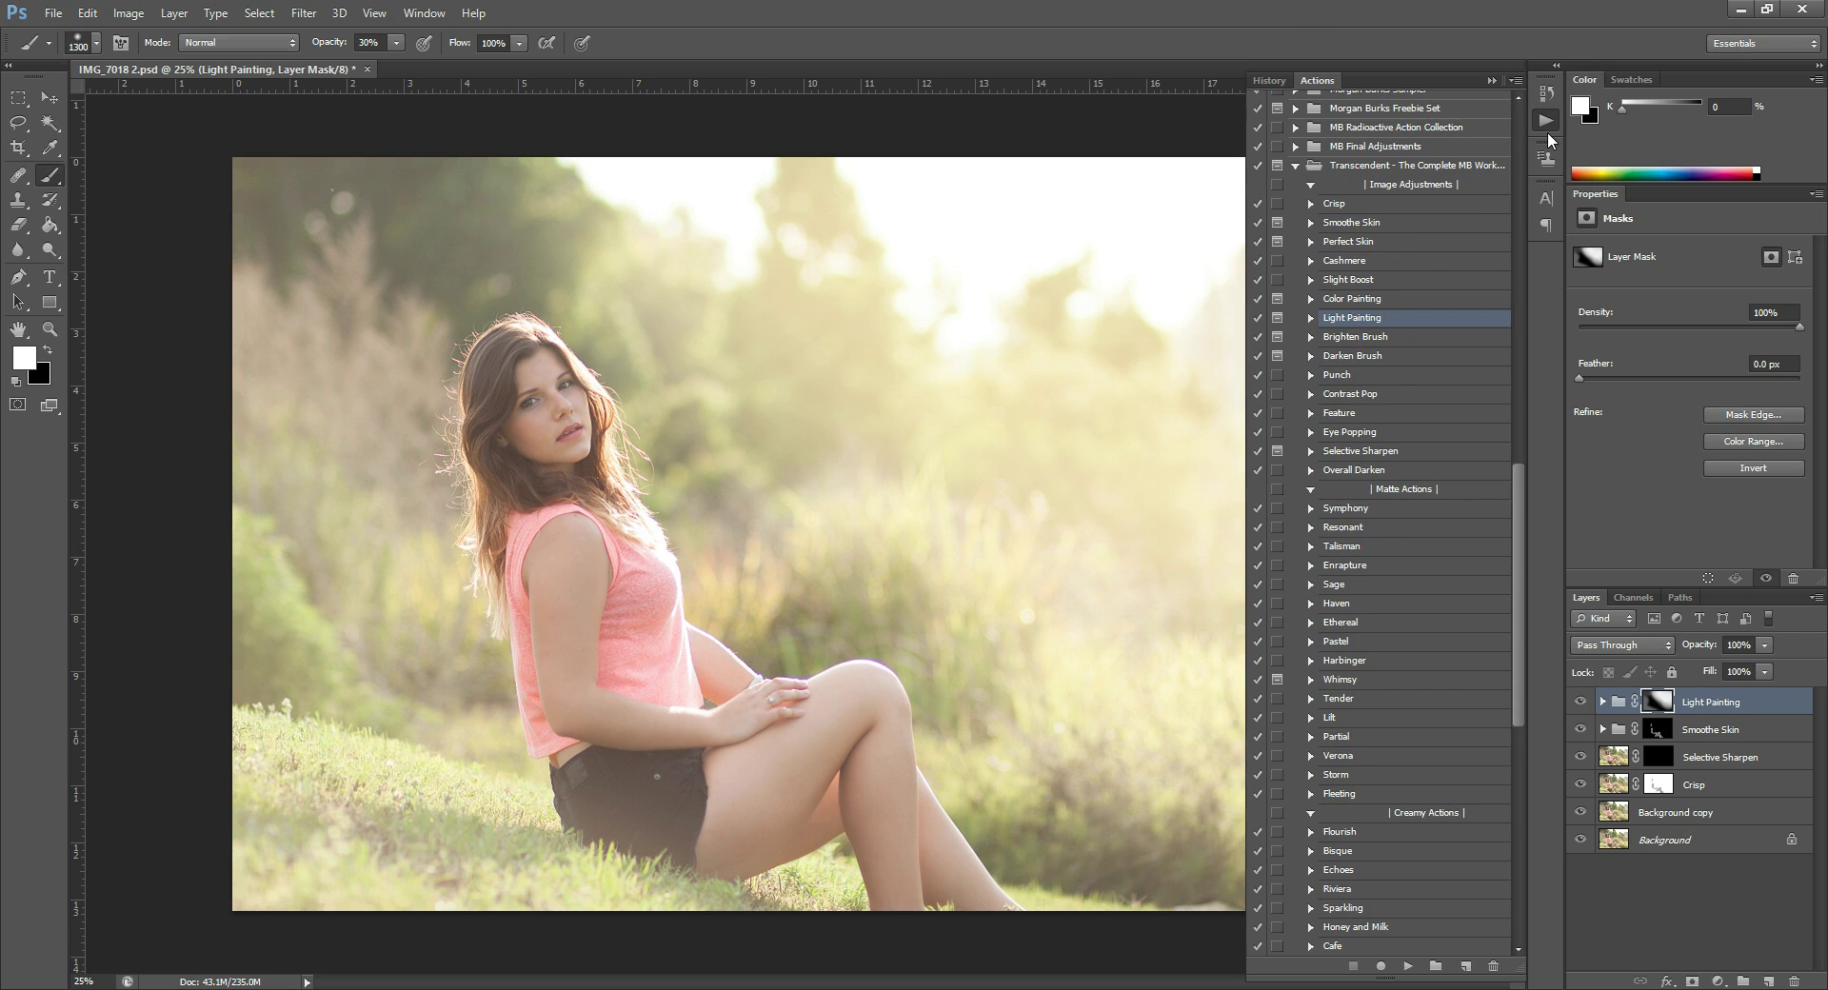
left_click(1368, 338)
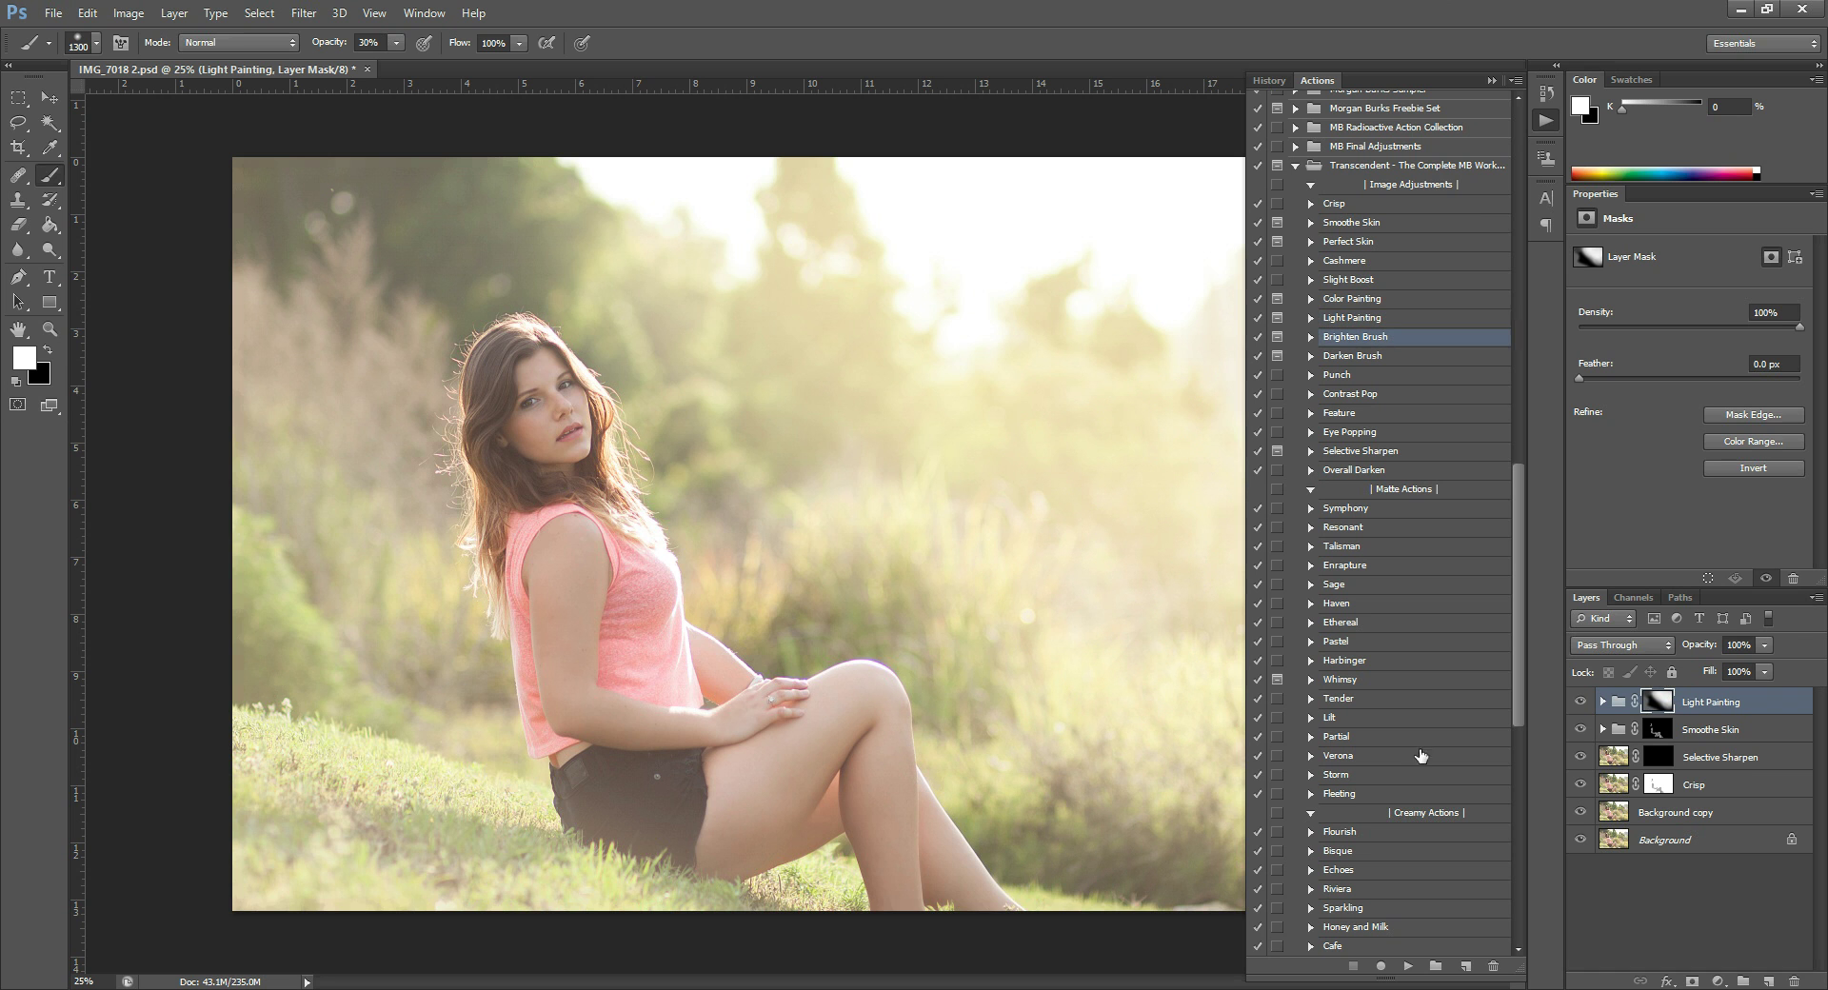
left_click(1410, 967)
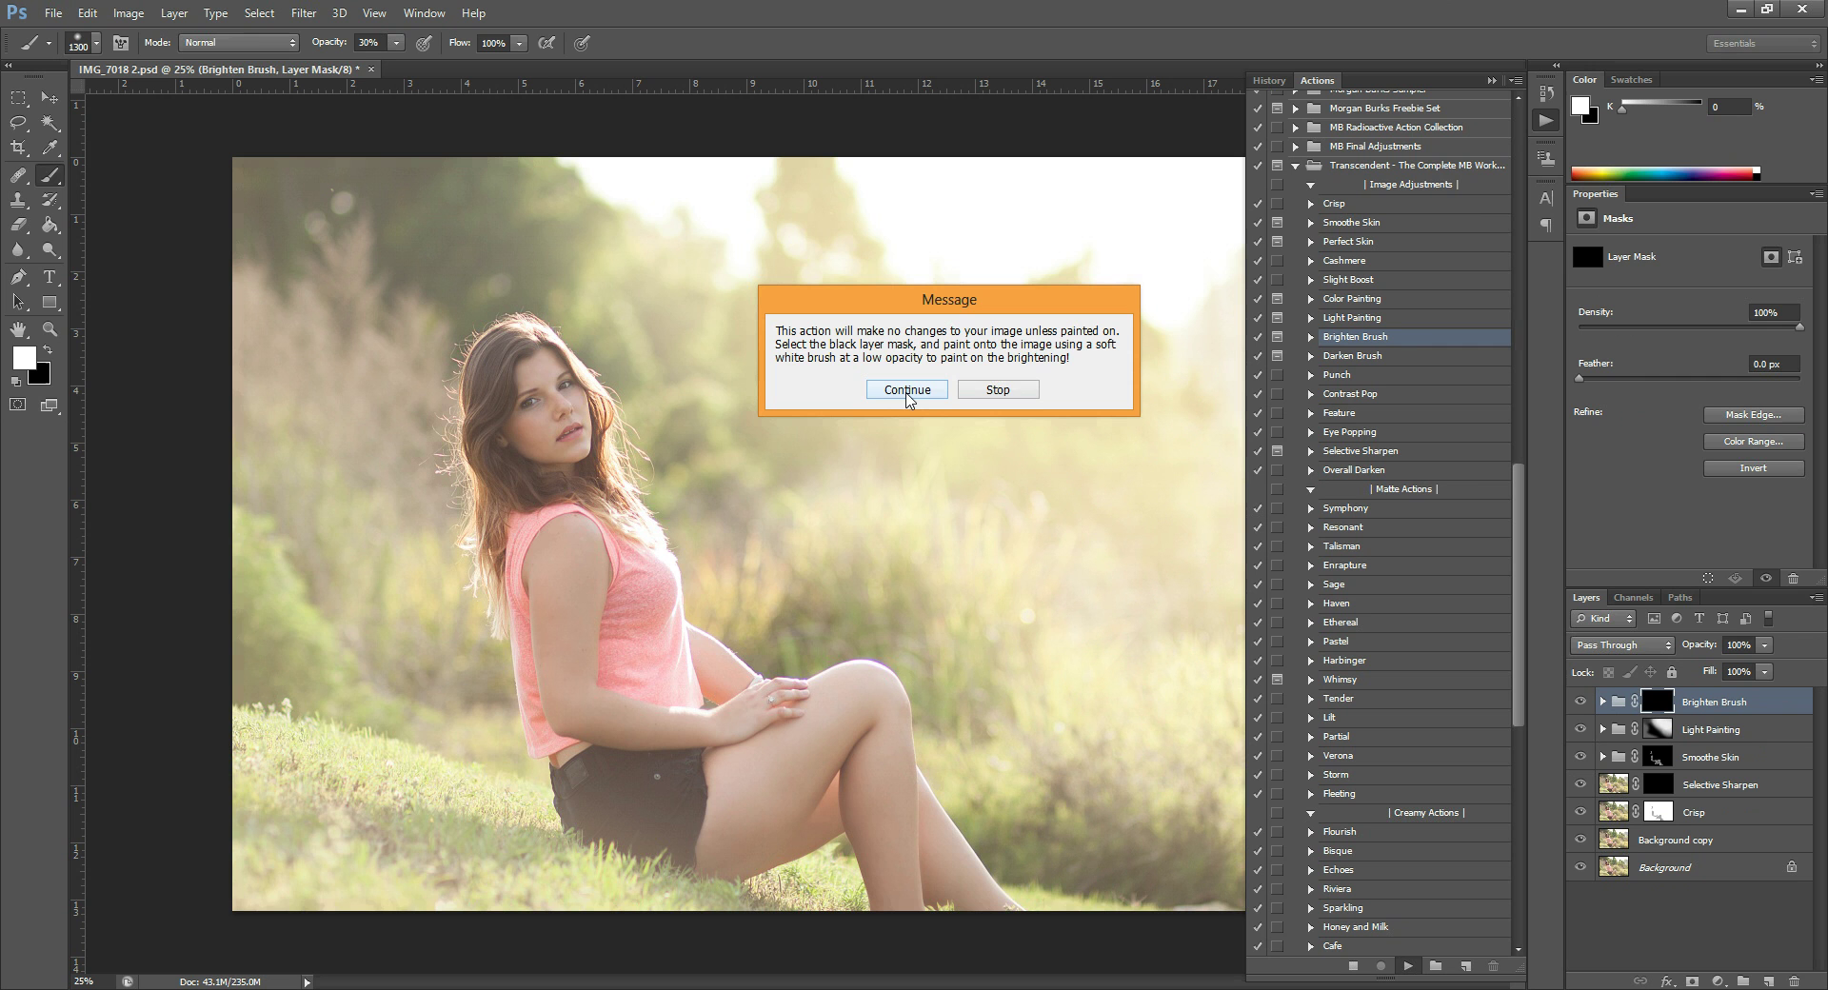
left_click(907, 390)
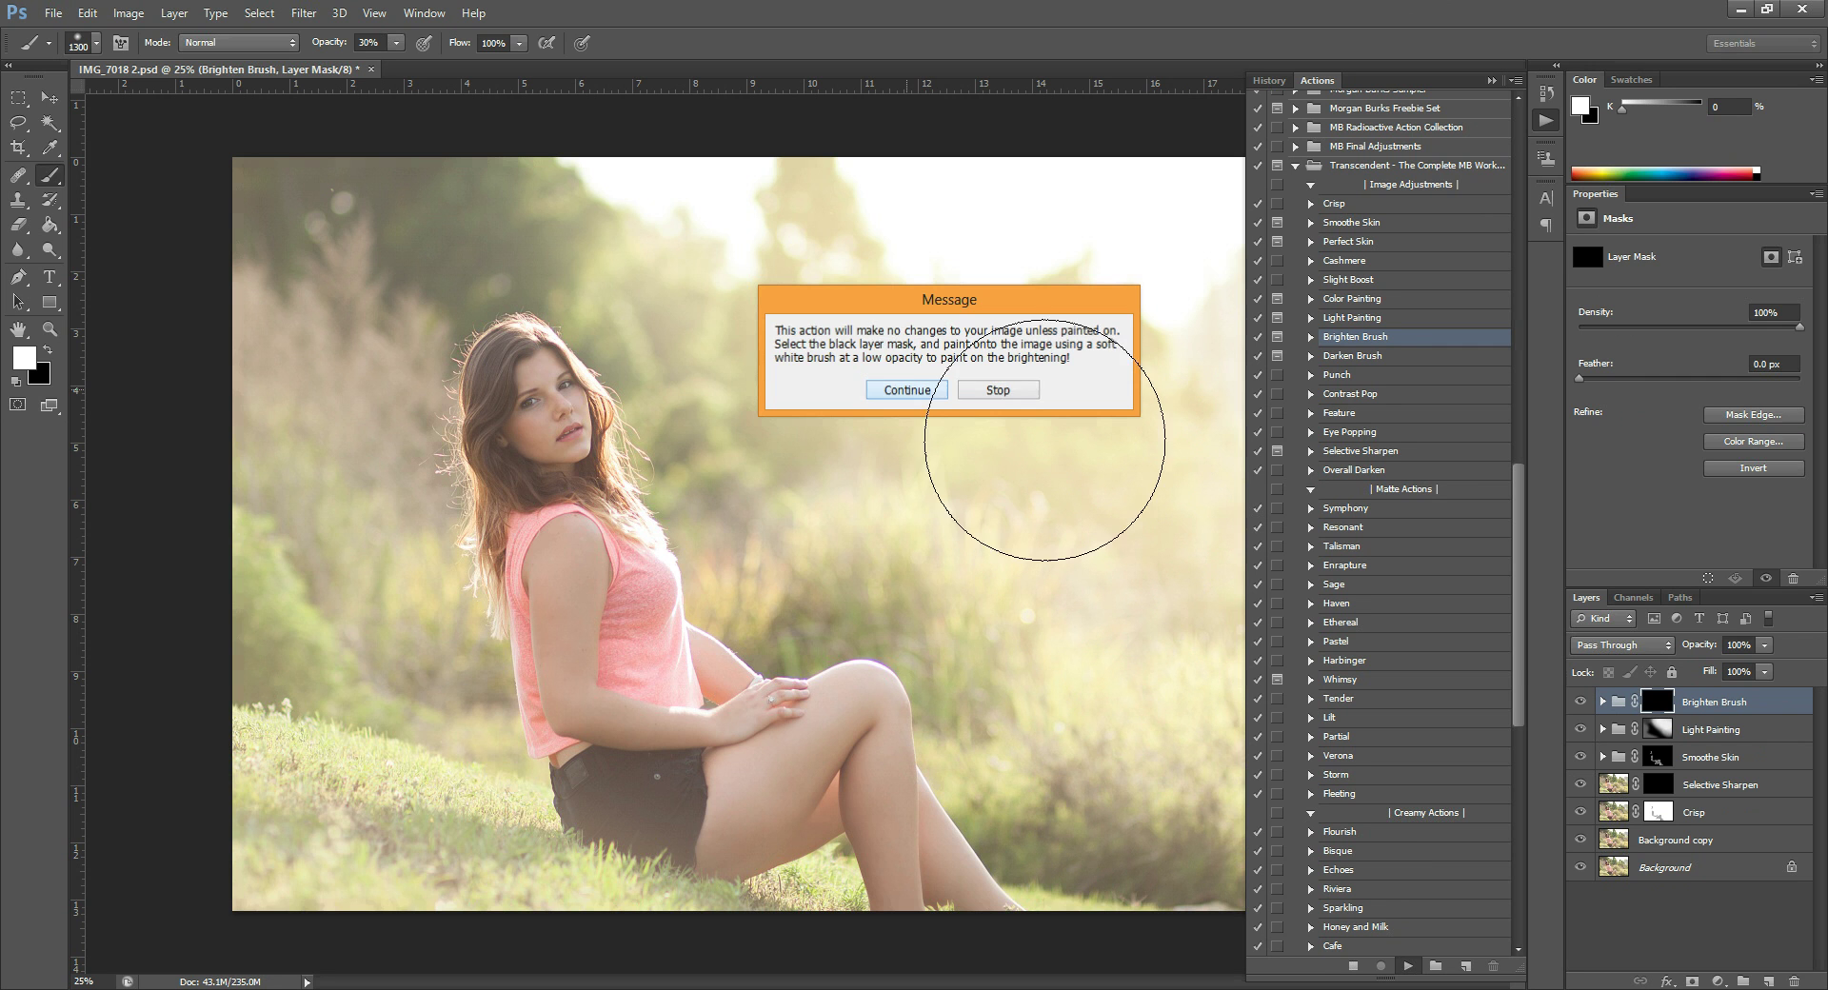
Step: Paint brightening onto the face with a smaller brush, then switch to black to restore shadows
key("bracketleft")
key("bracketleft")
key("bracketleft")
key("bracketleft")
key("bracketleft")
key("bracketleft")
key("bracketleft")
key("bracketleft")
key("bracketleft")
key("bracketleft")
key("bracketleft")
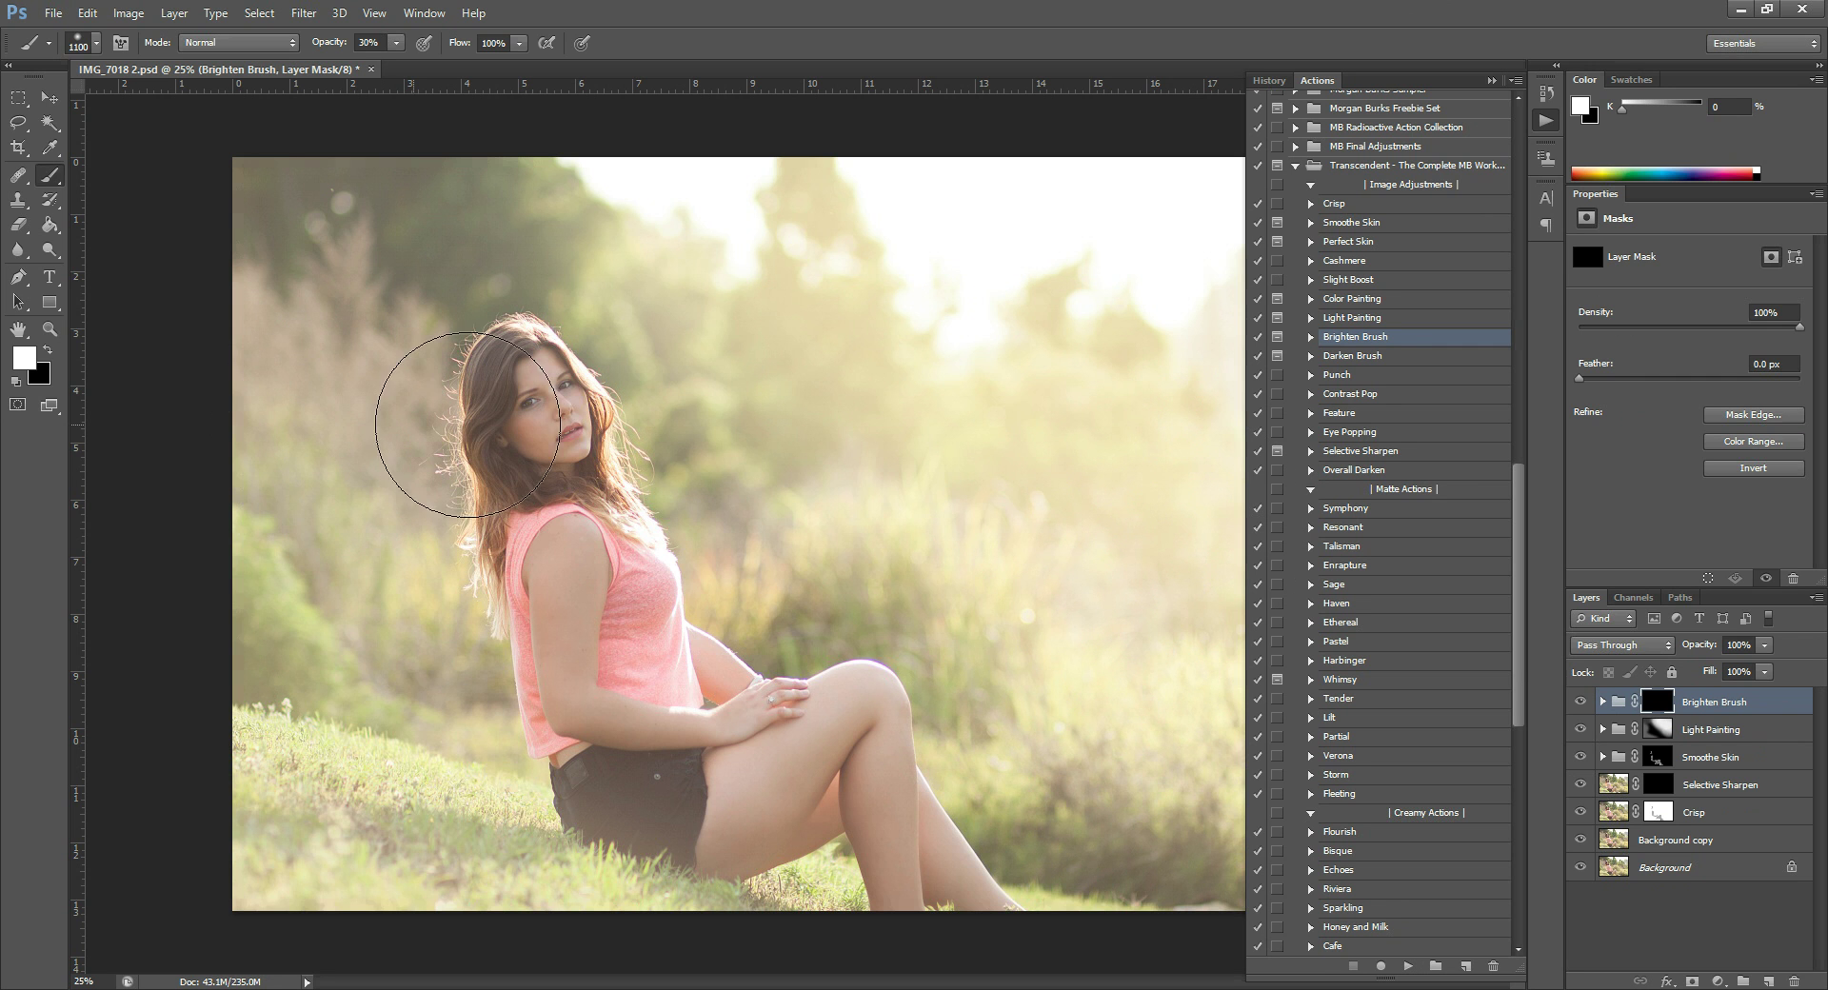
key("bracketleft")
key("bracketleft")
key("bracketleft")
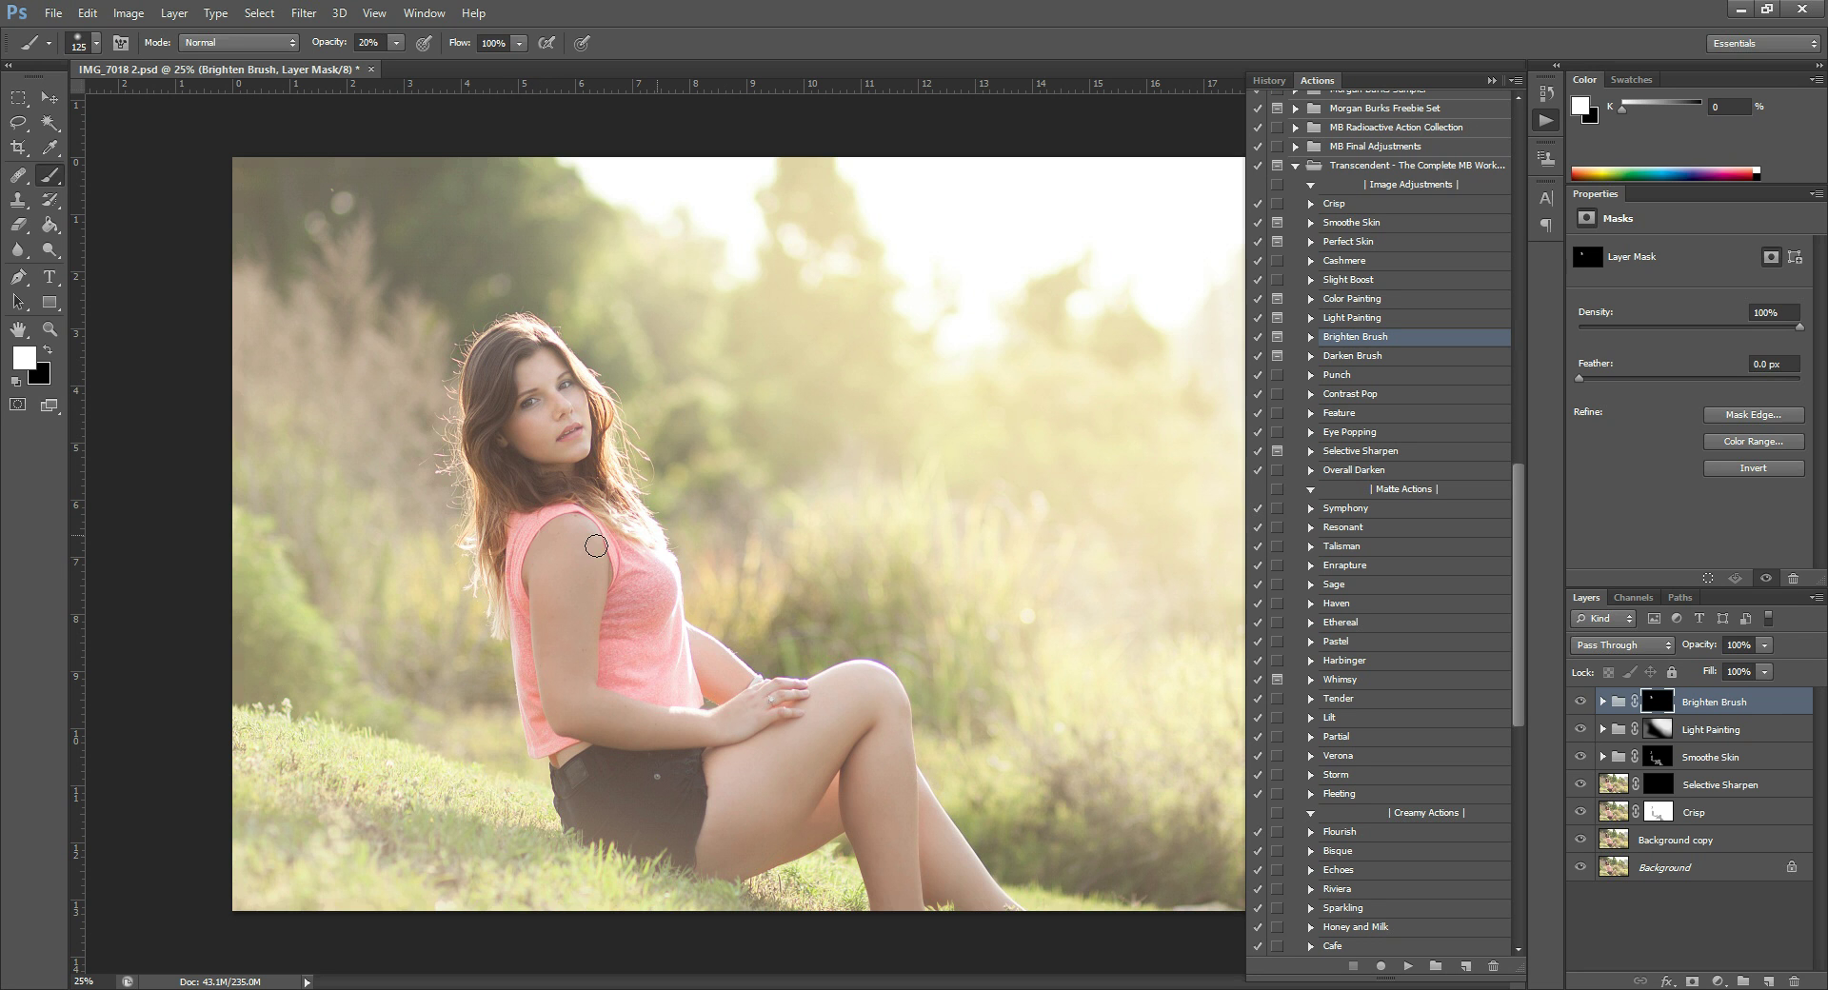
left_click(50, 352)
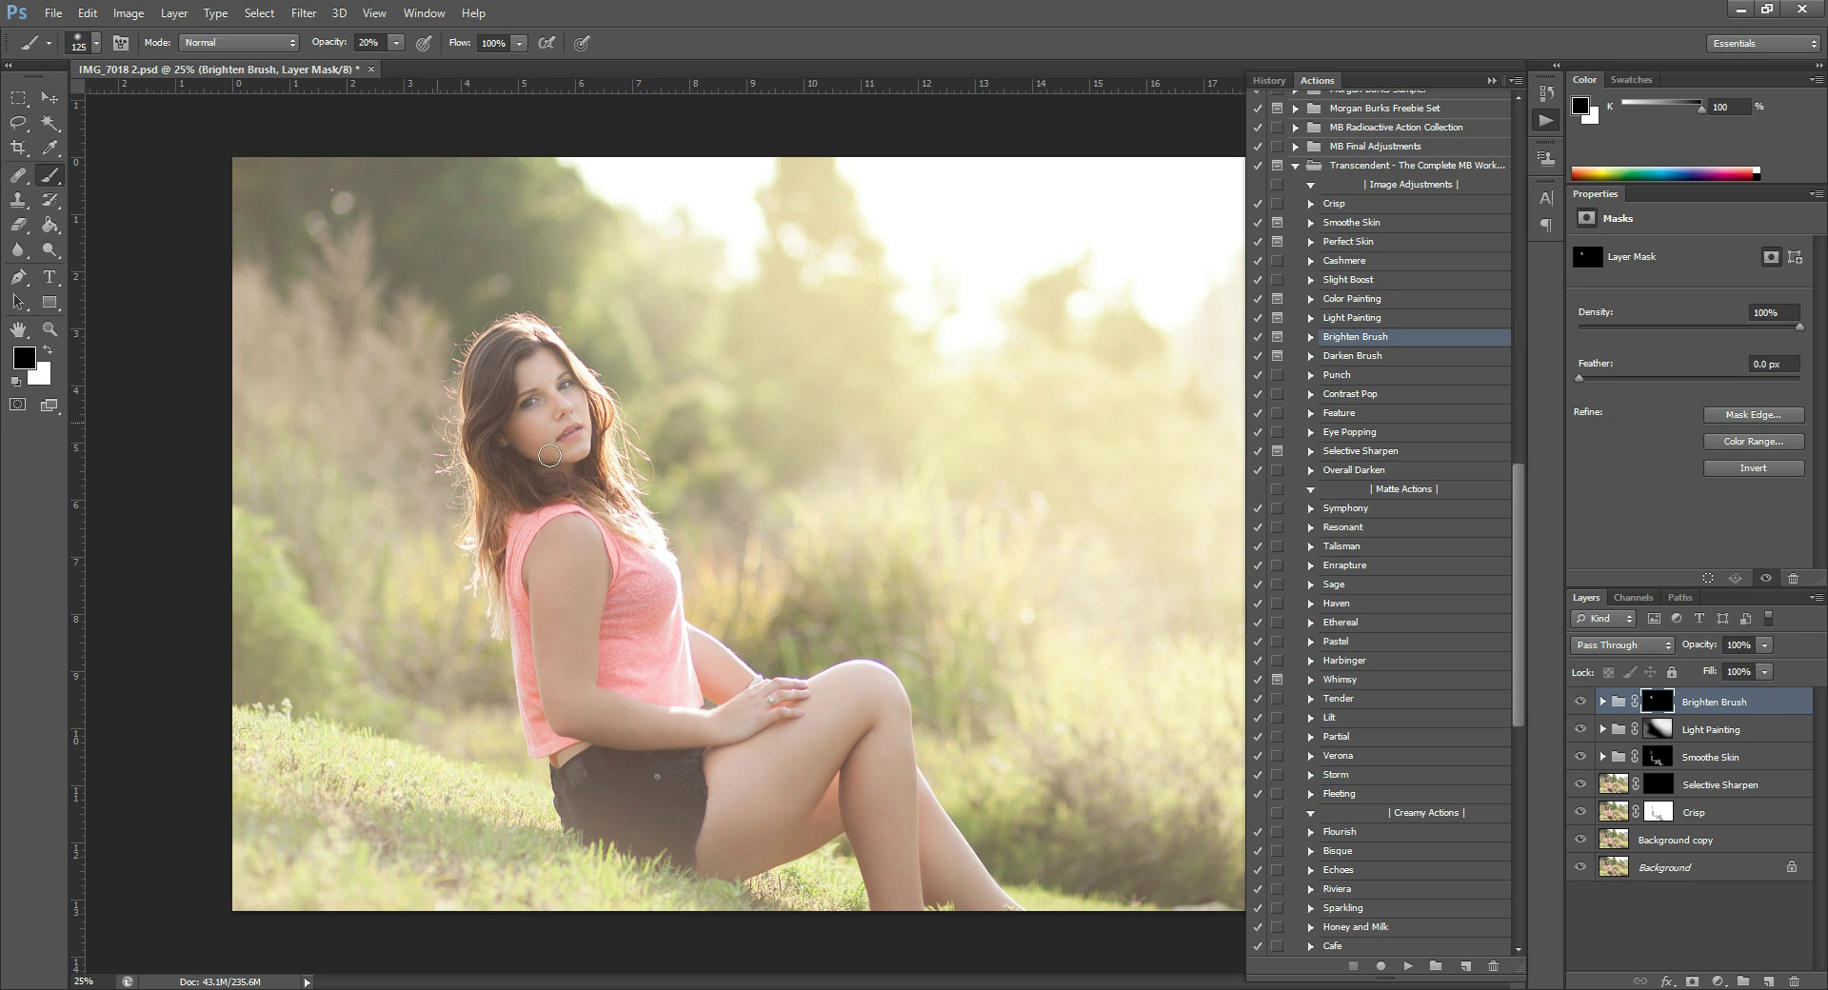
key("bracketleft")
key("bracketleft")
key("bracketleft")
Step: Run the Punch and Contrast Pop actions so both groups stack above Brighten Brush
left_click(1375, 376)
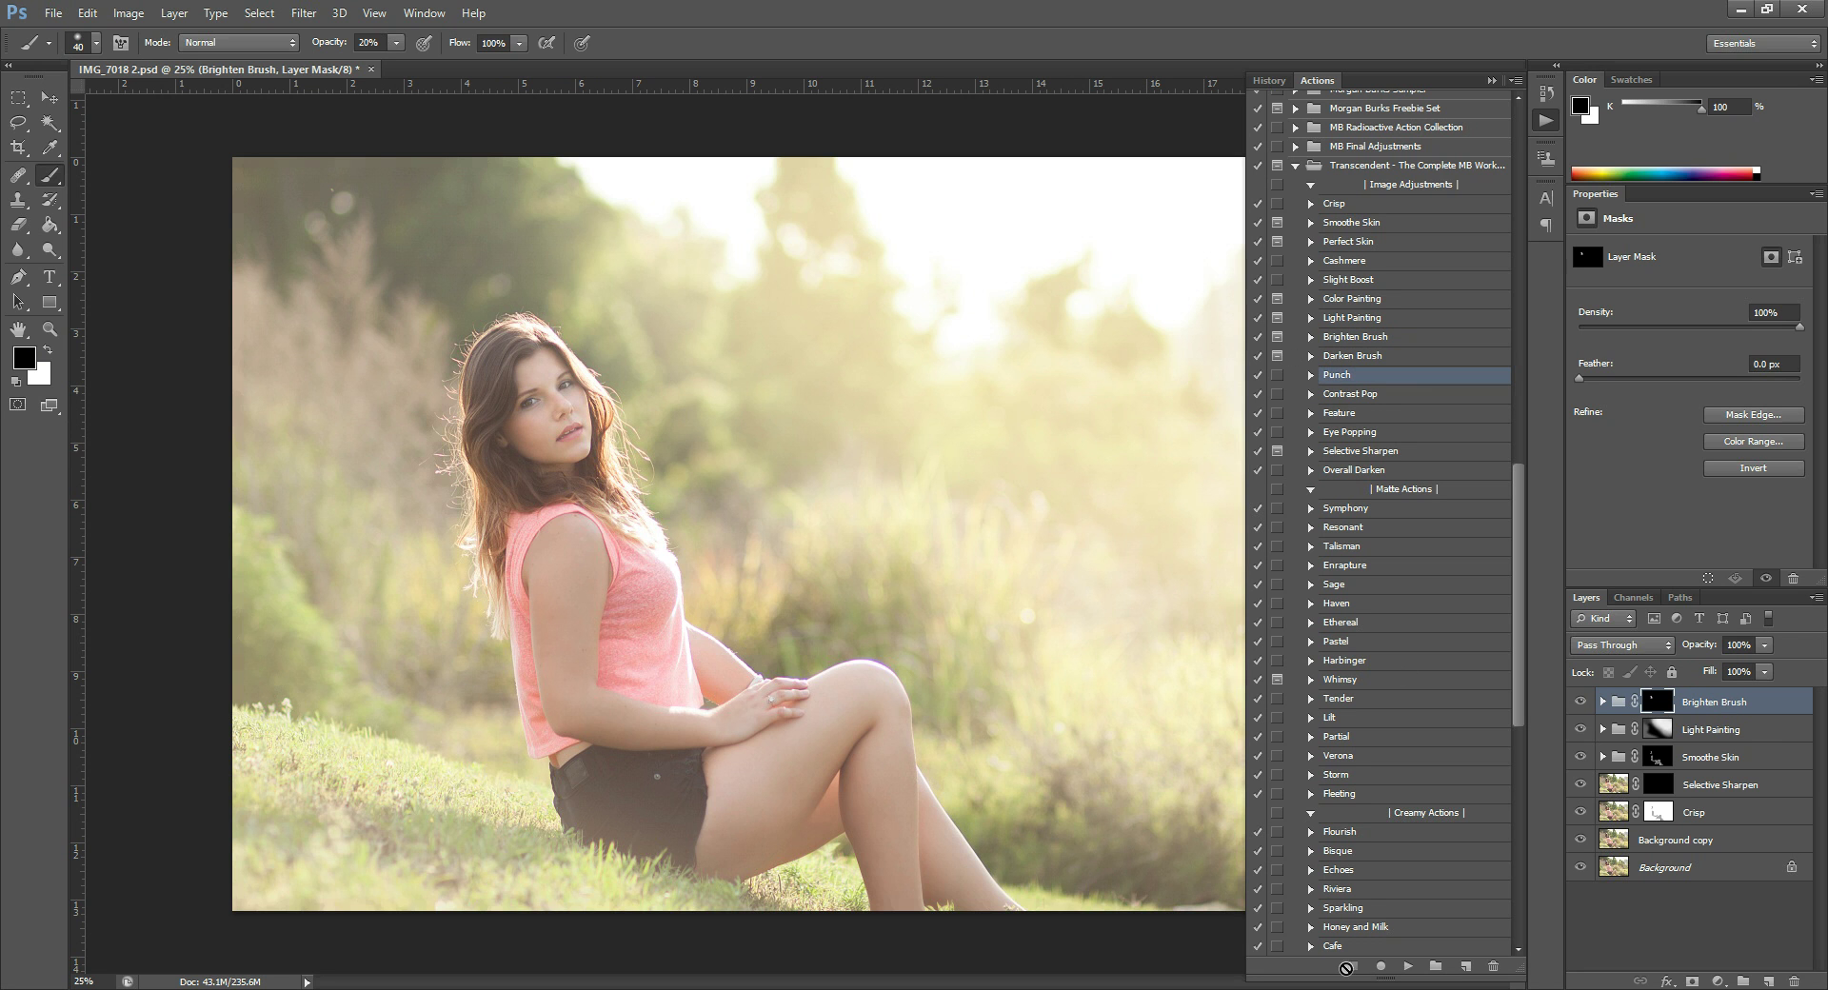
left_click(1409, 967)
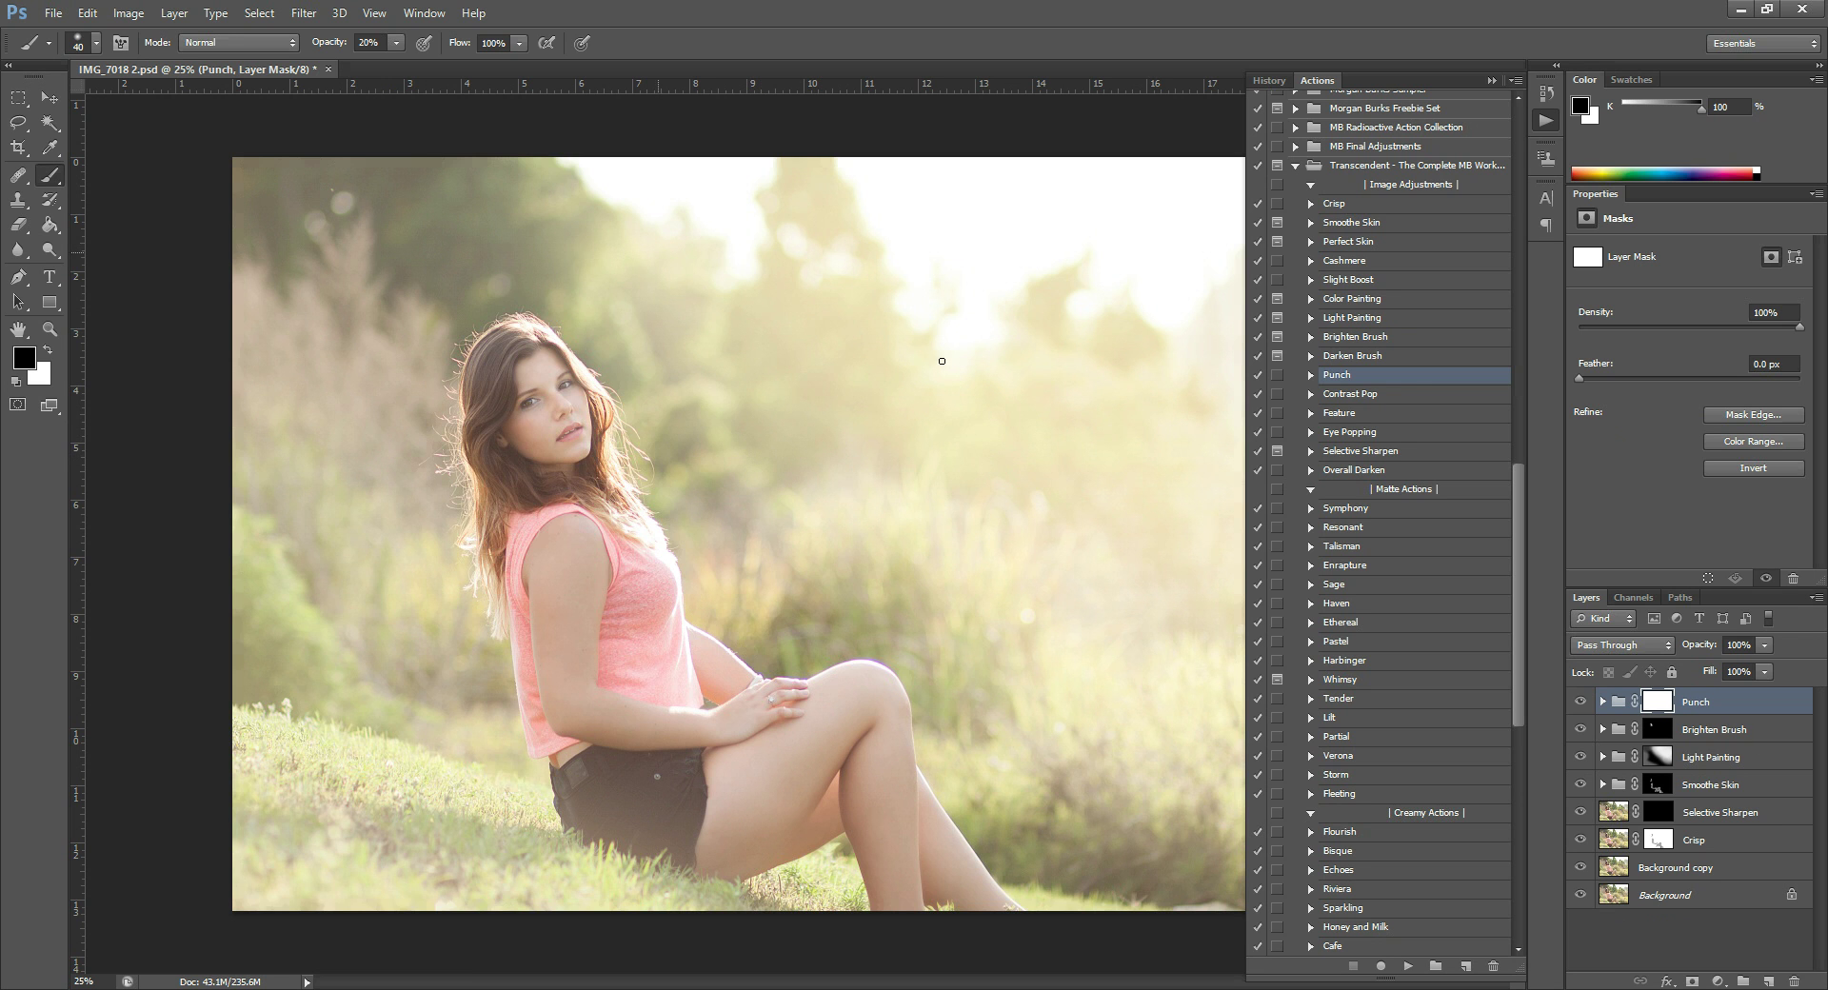
left_click(1366, 397)
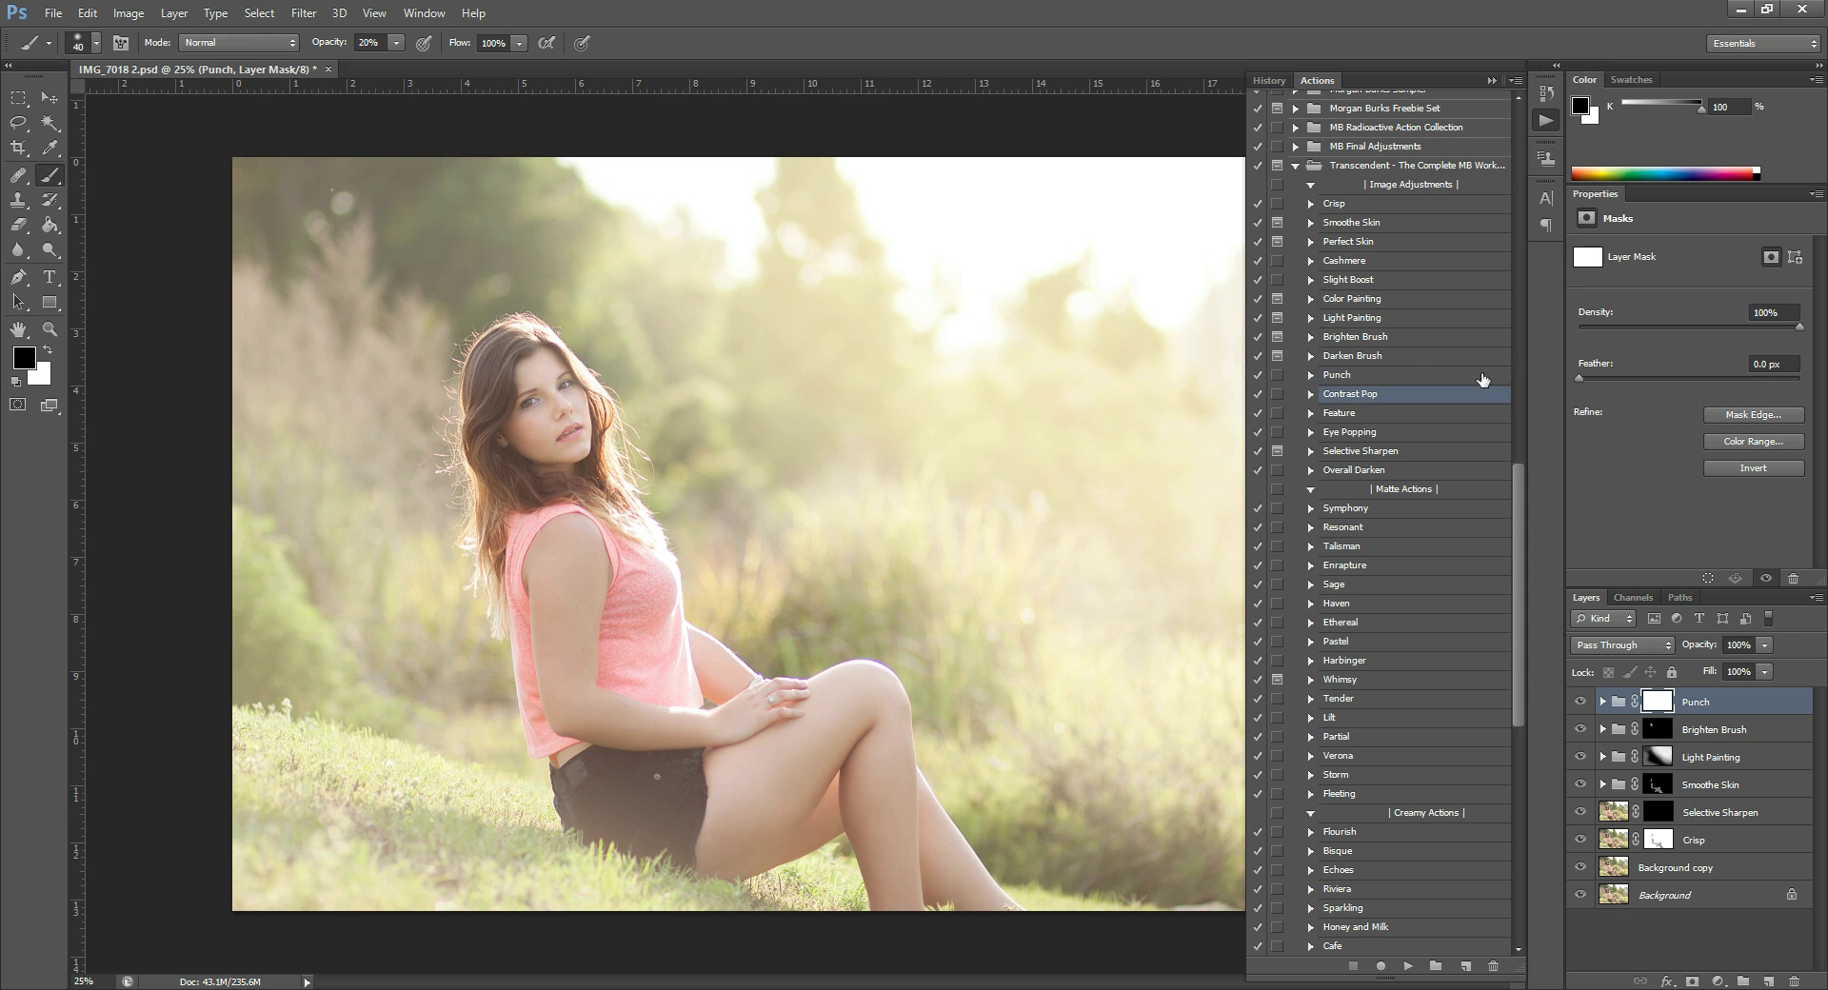
left_click(1409, 966)
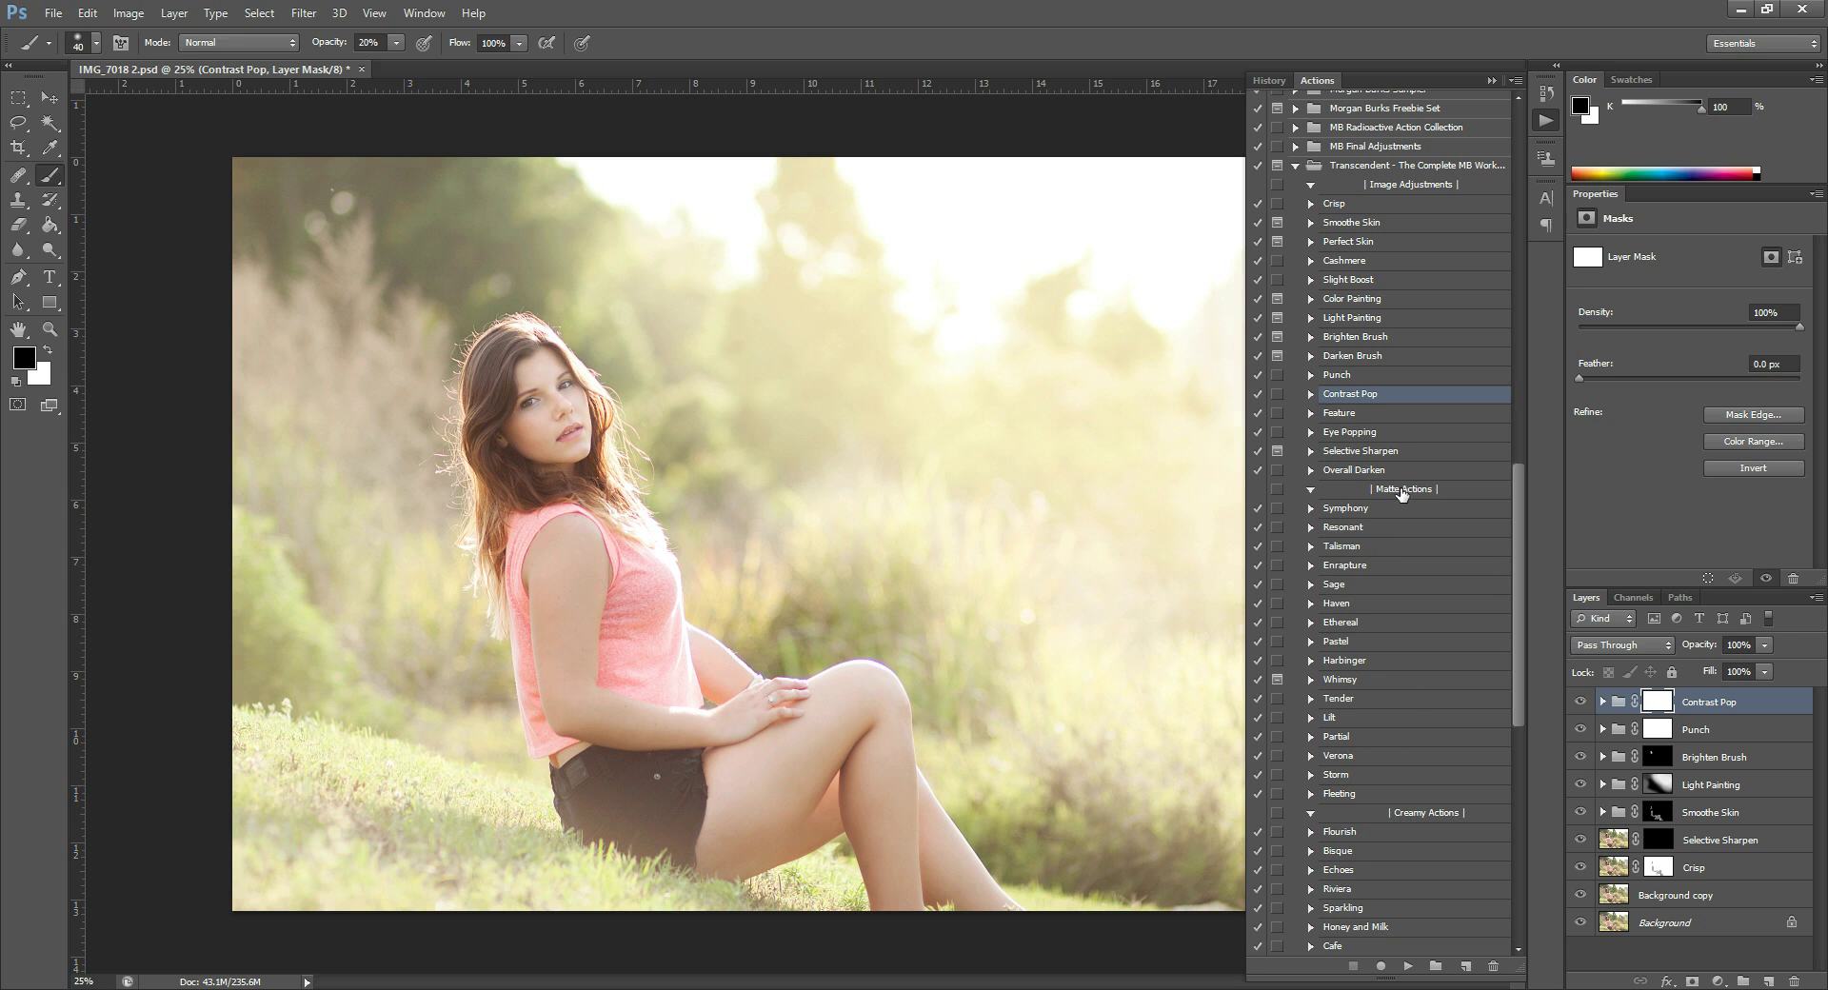
Step: Run the Partial matte action, then the Riviera creamy action, stacking both groups atop Contrast Pop
left_click(1363, 738)
left_click(1409, 967)
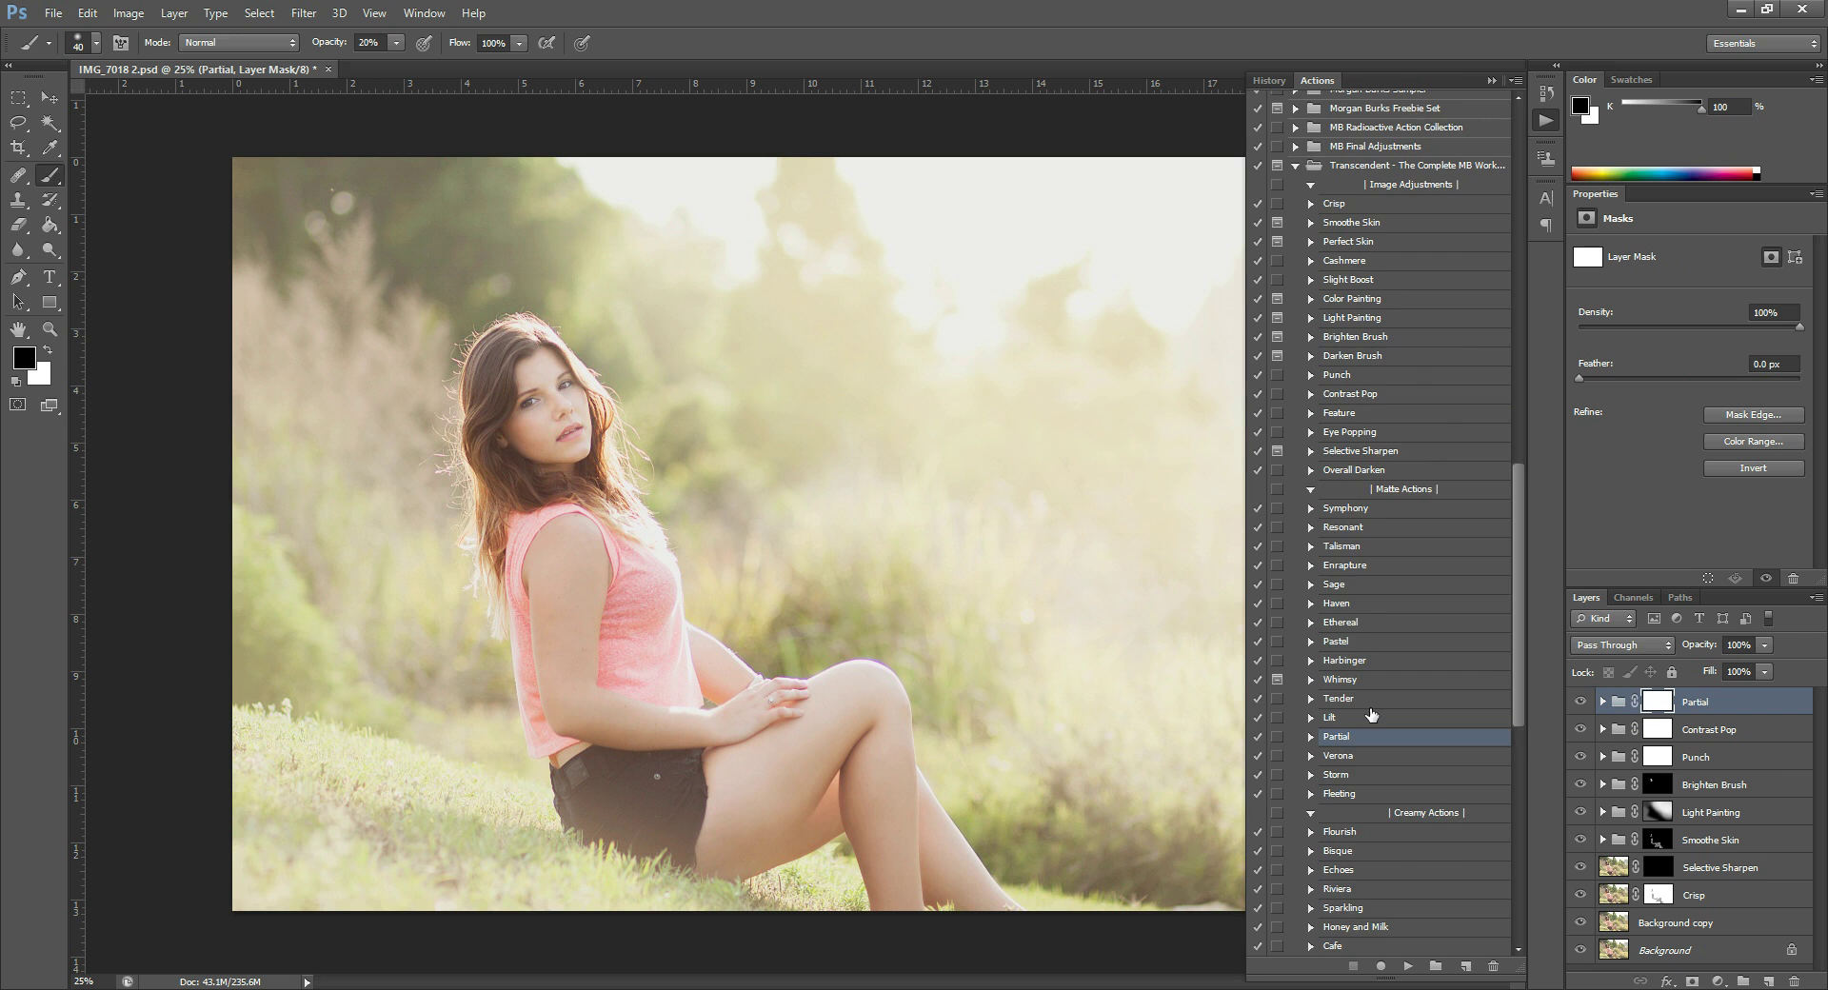
scroll(1371, 719, "down", 2)
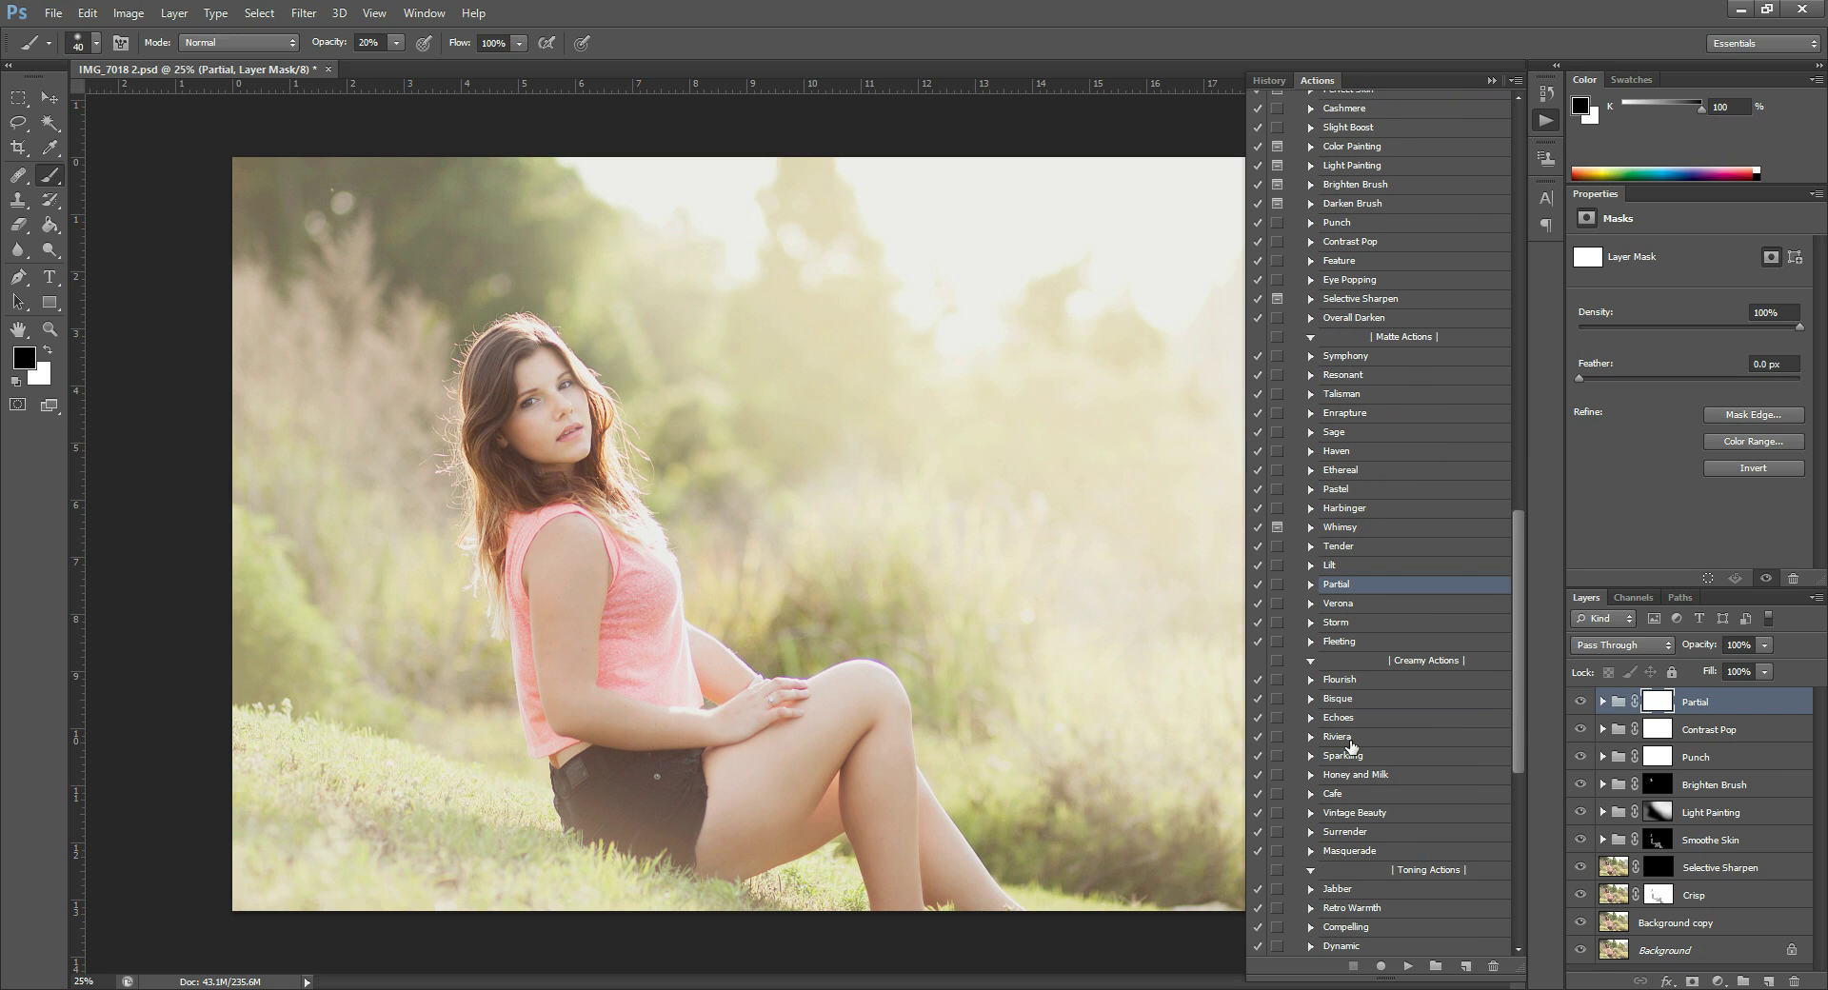
left_click(1352, 737)
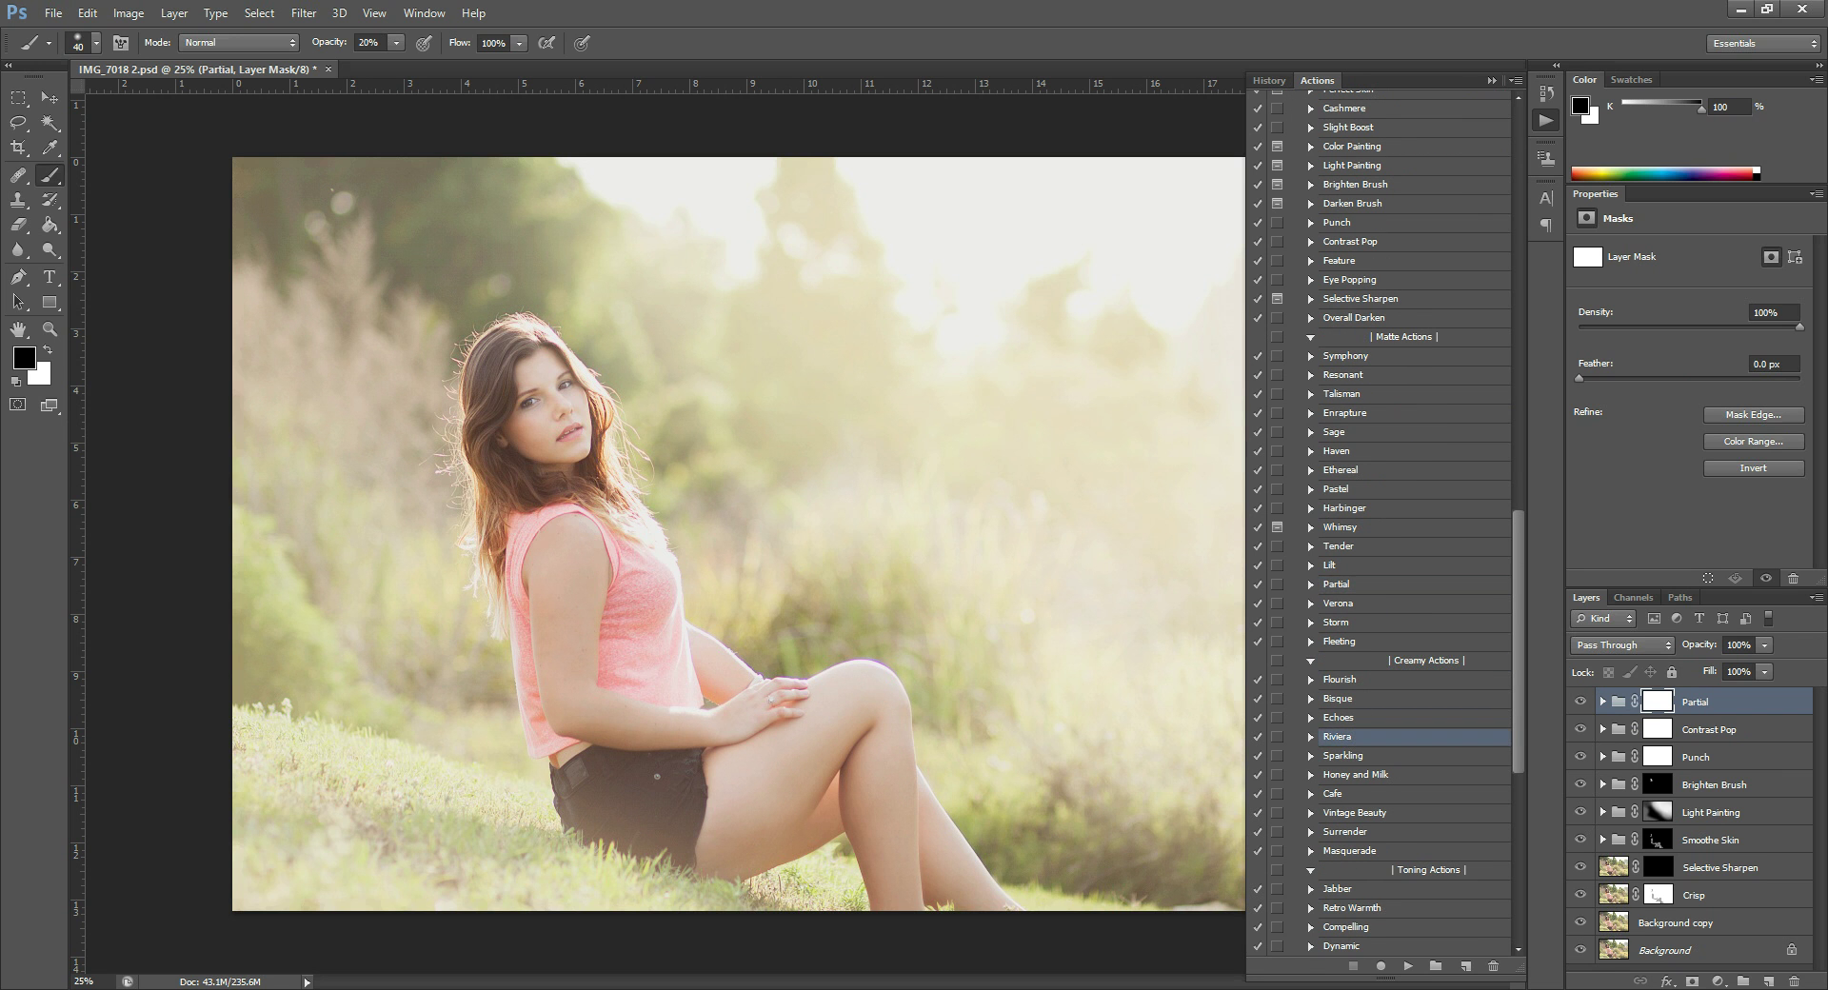
left_click(1409, 967)
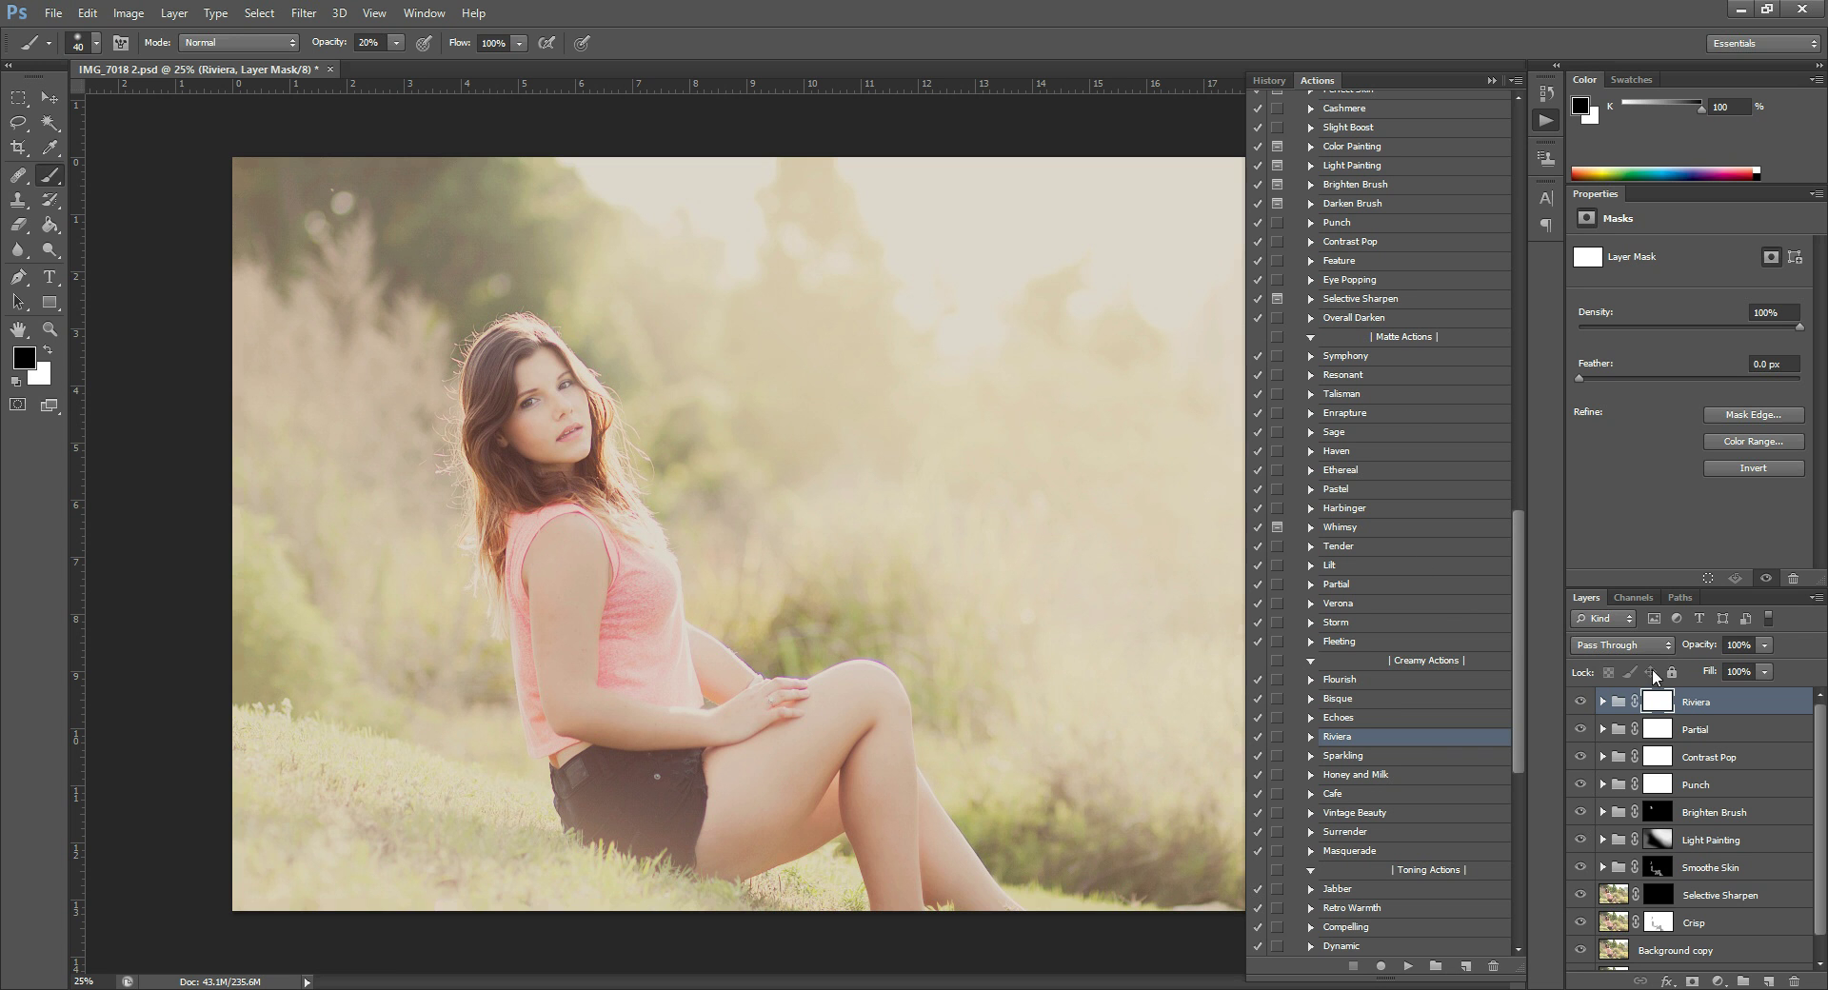
Step: Set the Riviera group to 80% opacity and paint black over her face on its mask with a 200 px brush
left_click(1764, 646)
left_click_drag(1745, 663, 1745, 663)
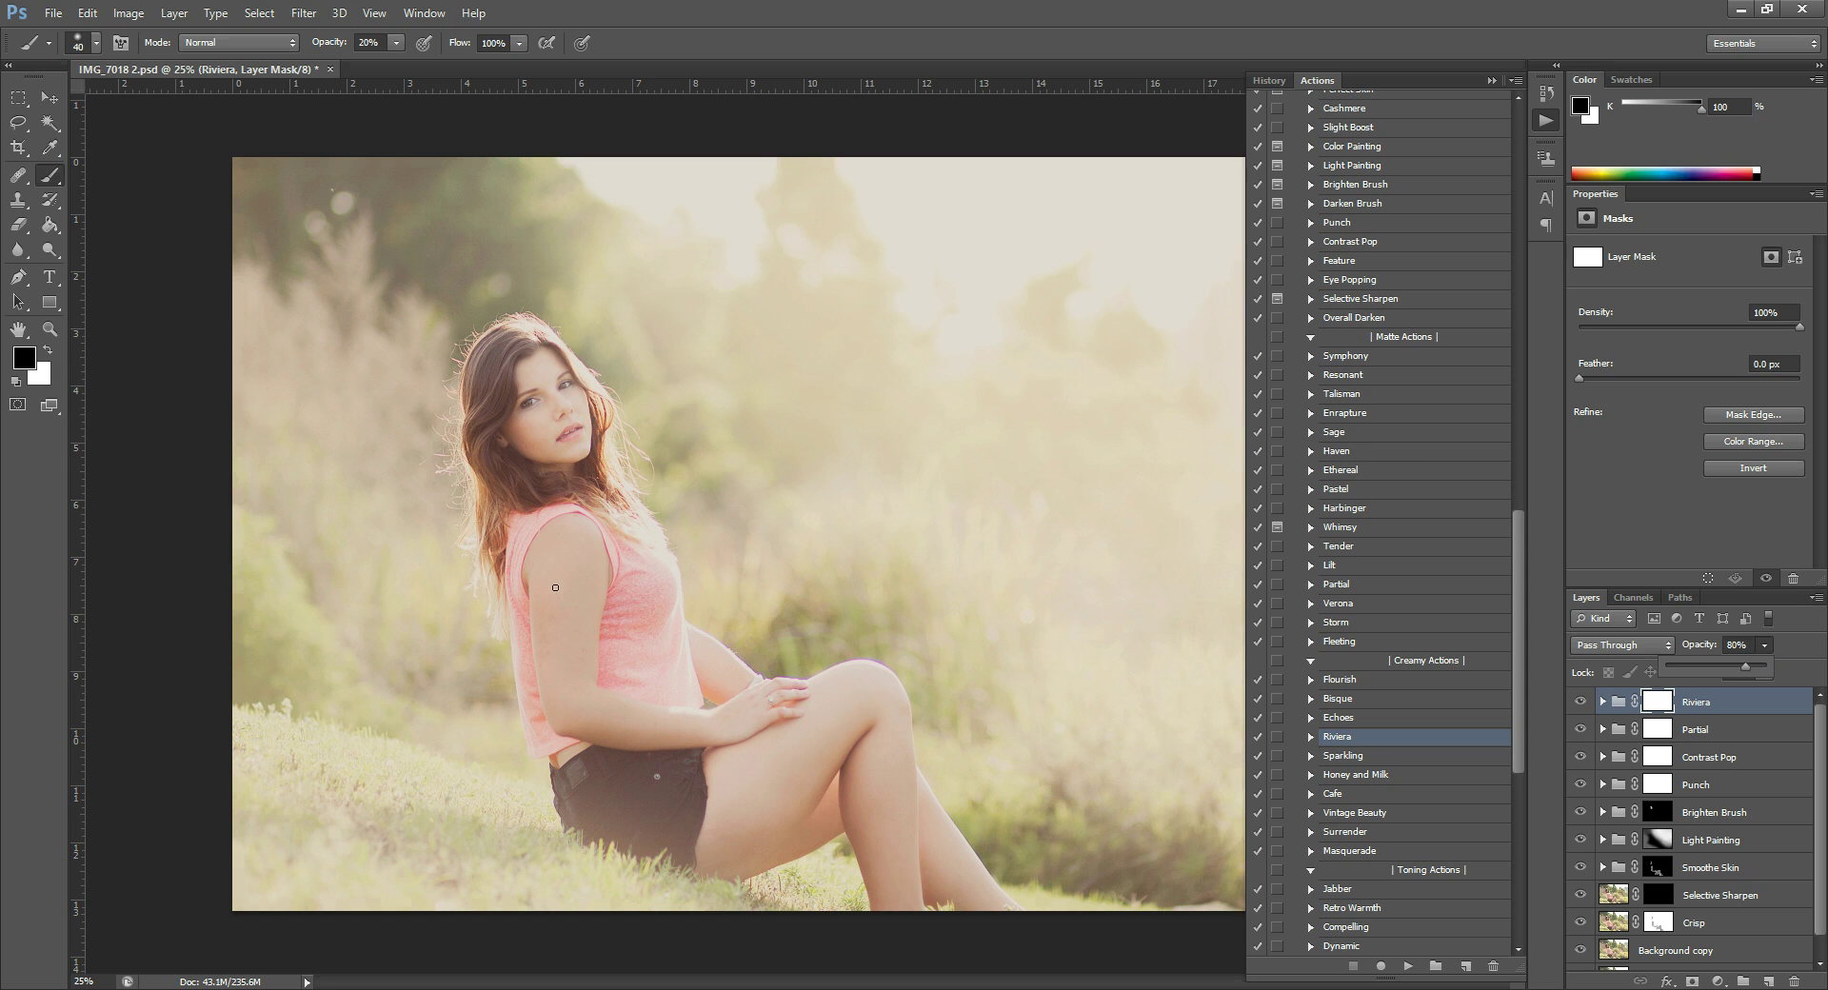
key("bracketright")
key("bracketright")
key("bracketright")
key("bracketright")
key("bracketright")
key("bracketright")
key("bracketright")
key("bracketright")
key("bracketright")
key("bracketright")
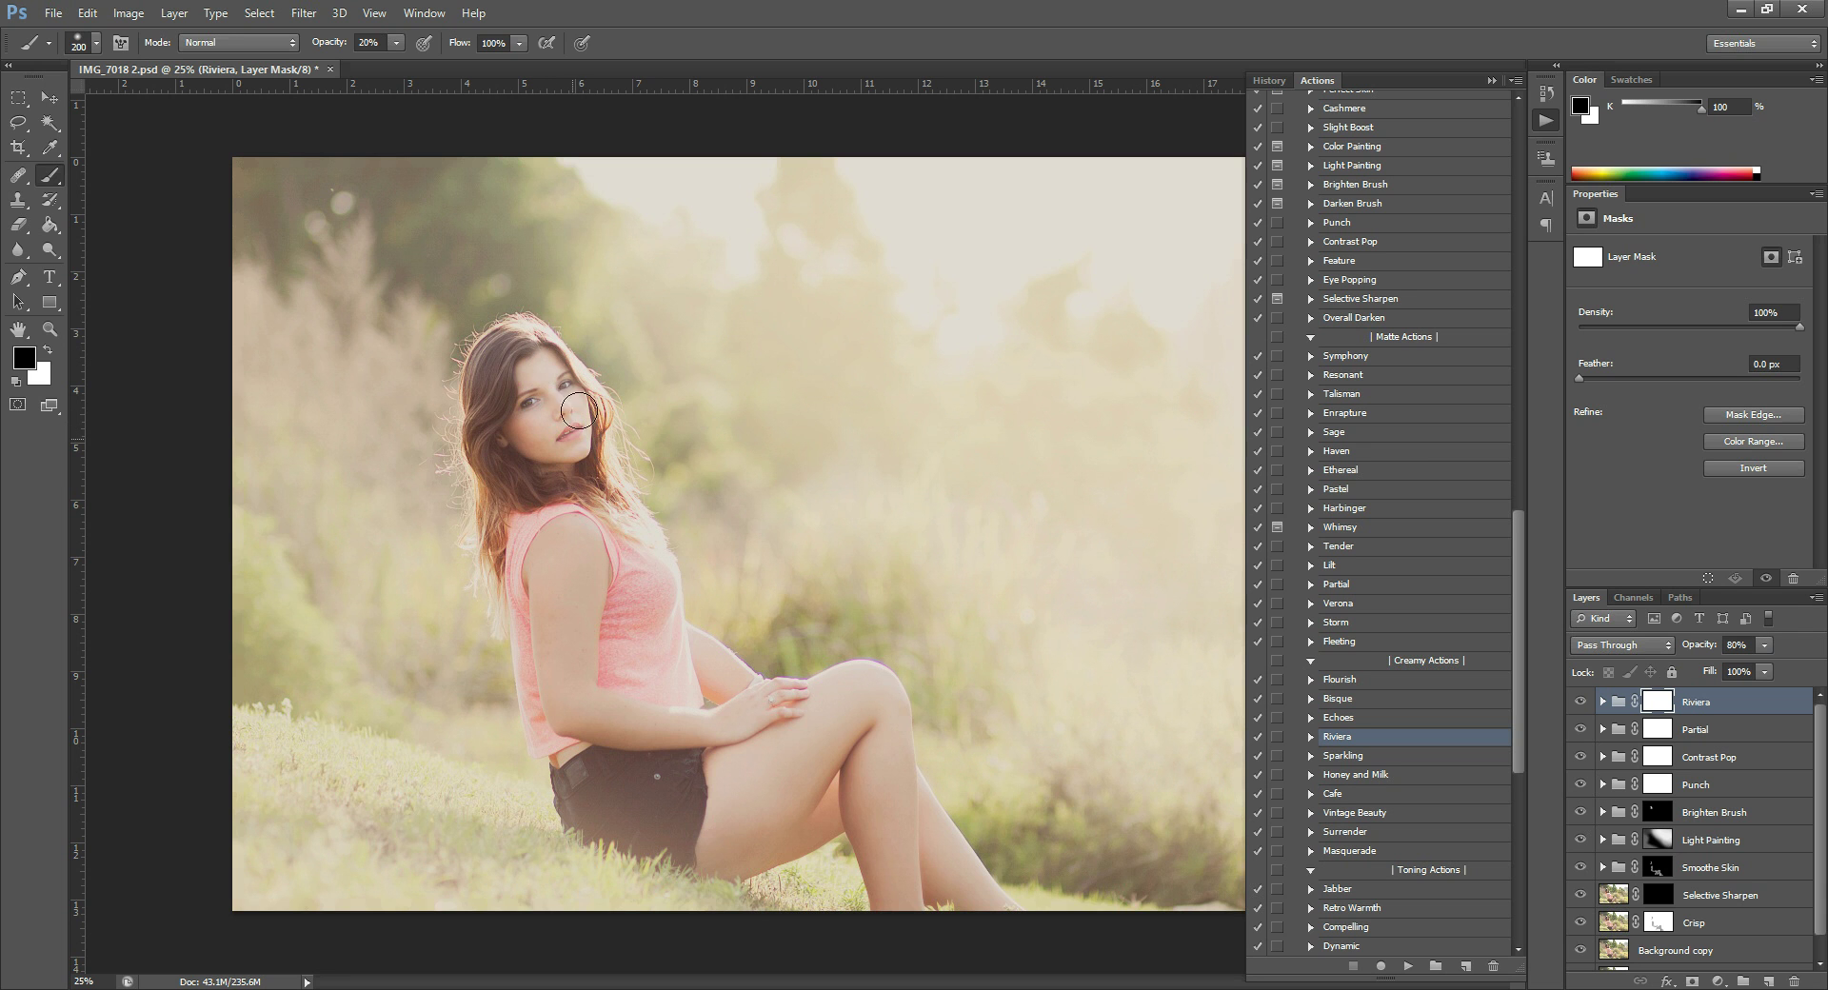
left_click_drag(554, 357, 538, 386)
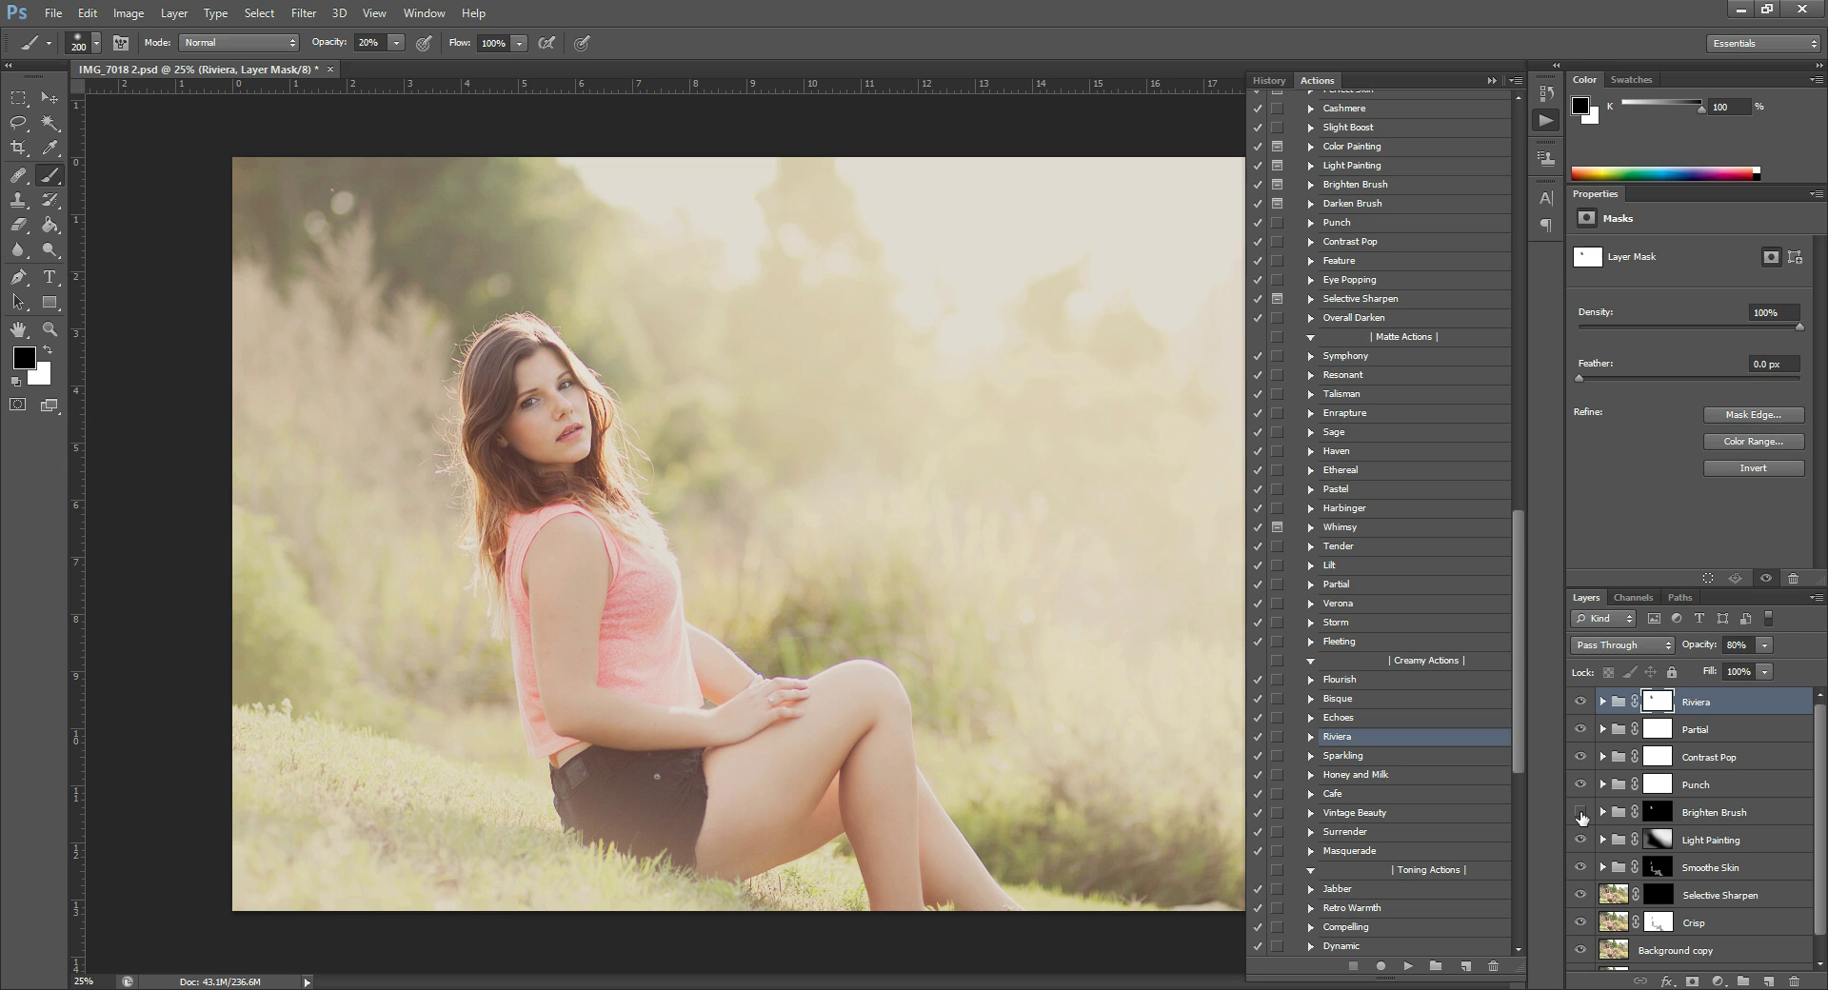
Step: Make Brighten Brush visible again, target its layer mask, and zoom in on her face
left_click(1581, 813)
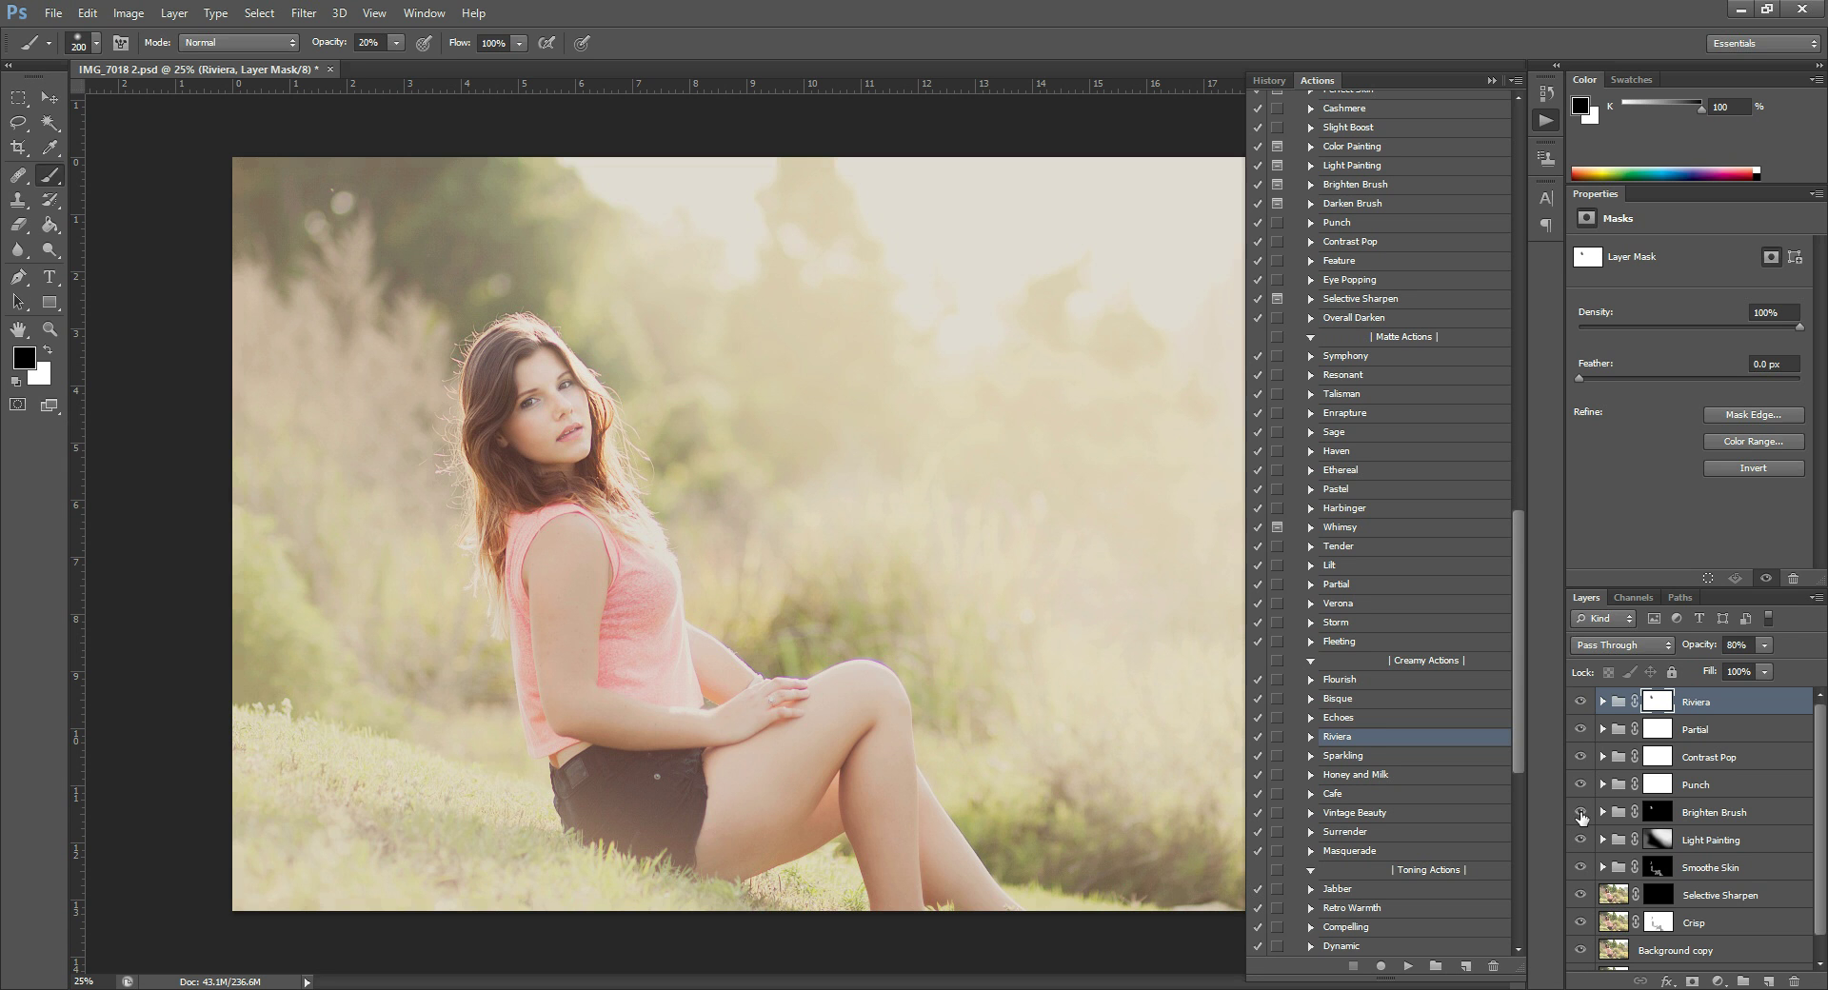
left_click(1657, 814)
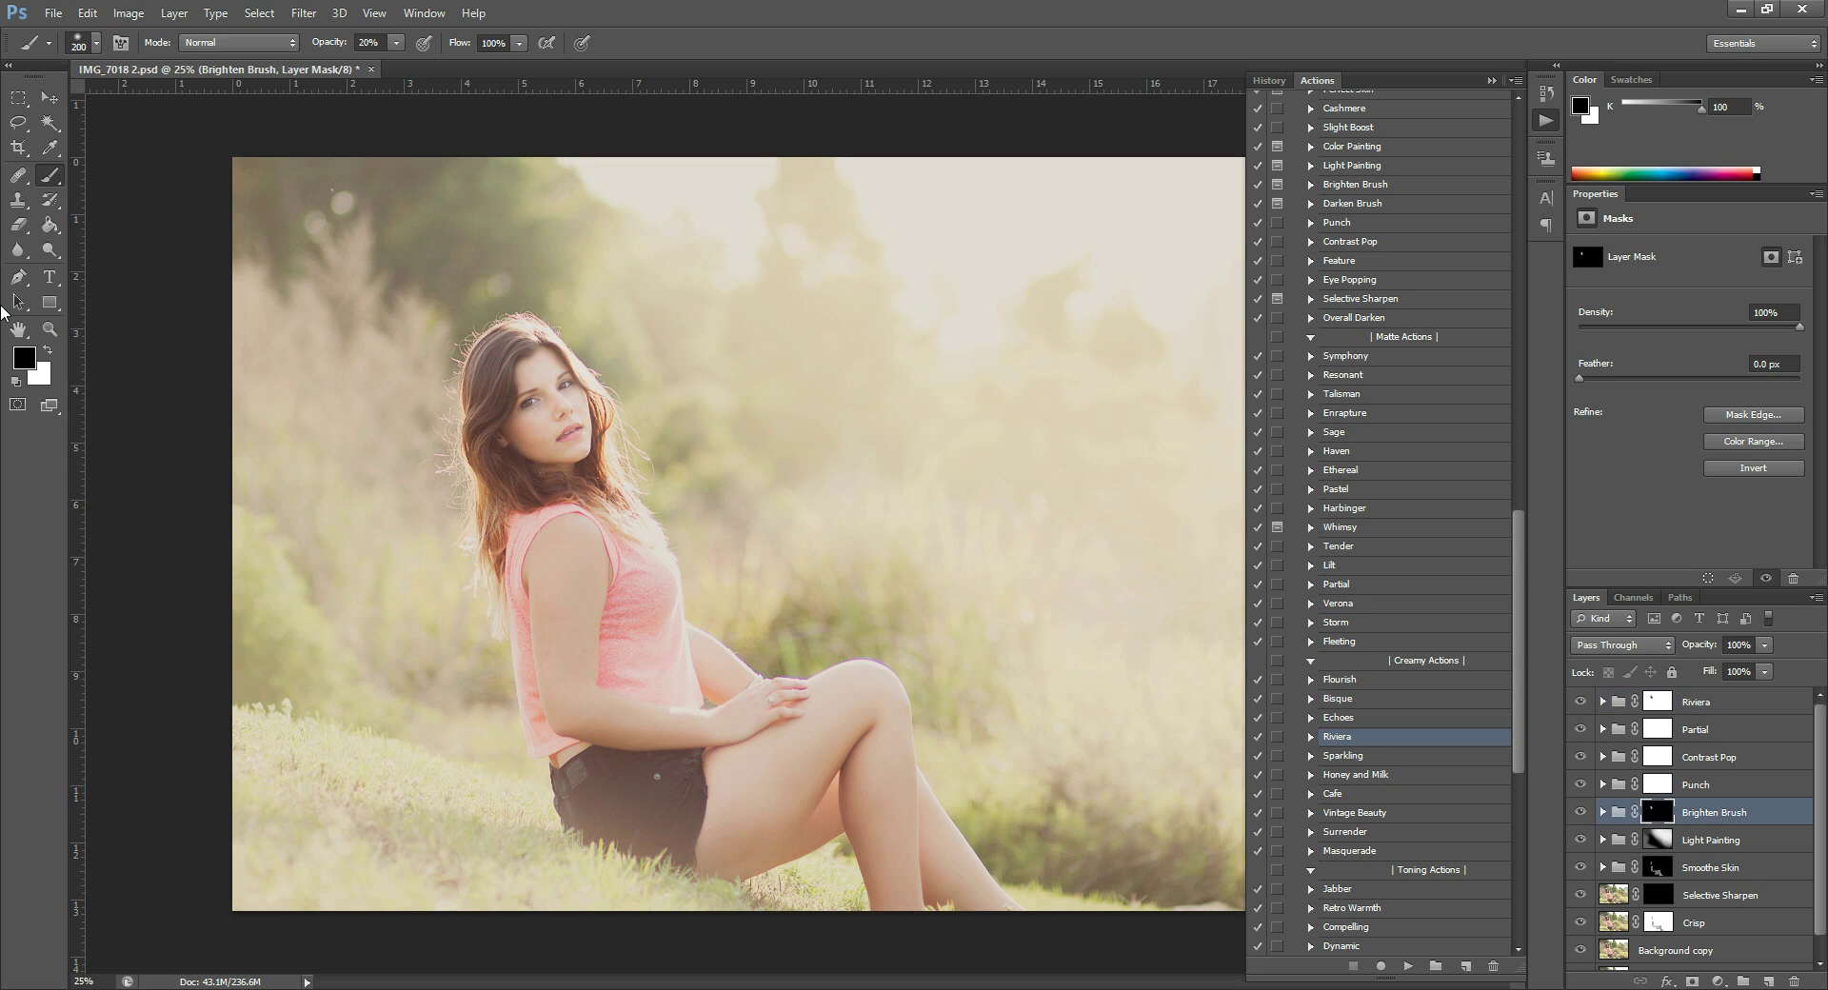
left_click(50, 329)
left_click(531, 407)
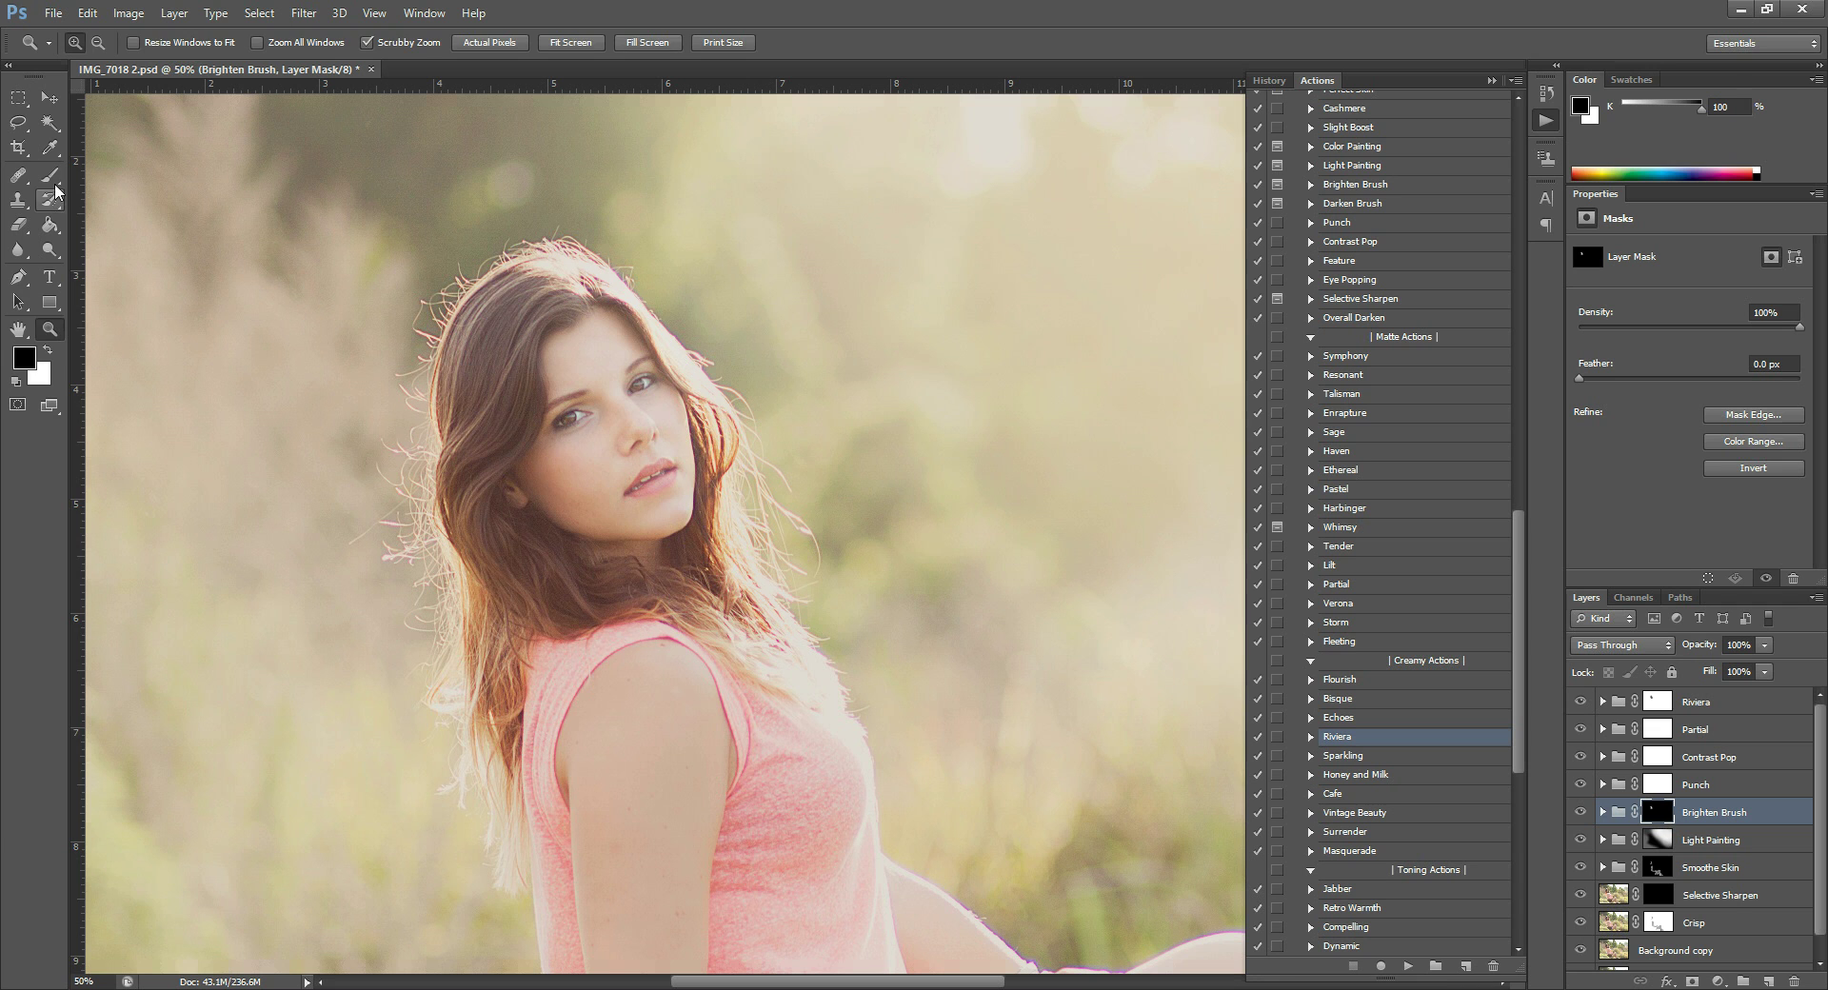
Step: Shrink the brush to 125 px and zoom back out to 25%
left_click(49, 177)
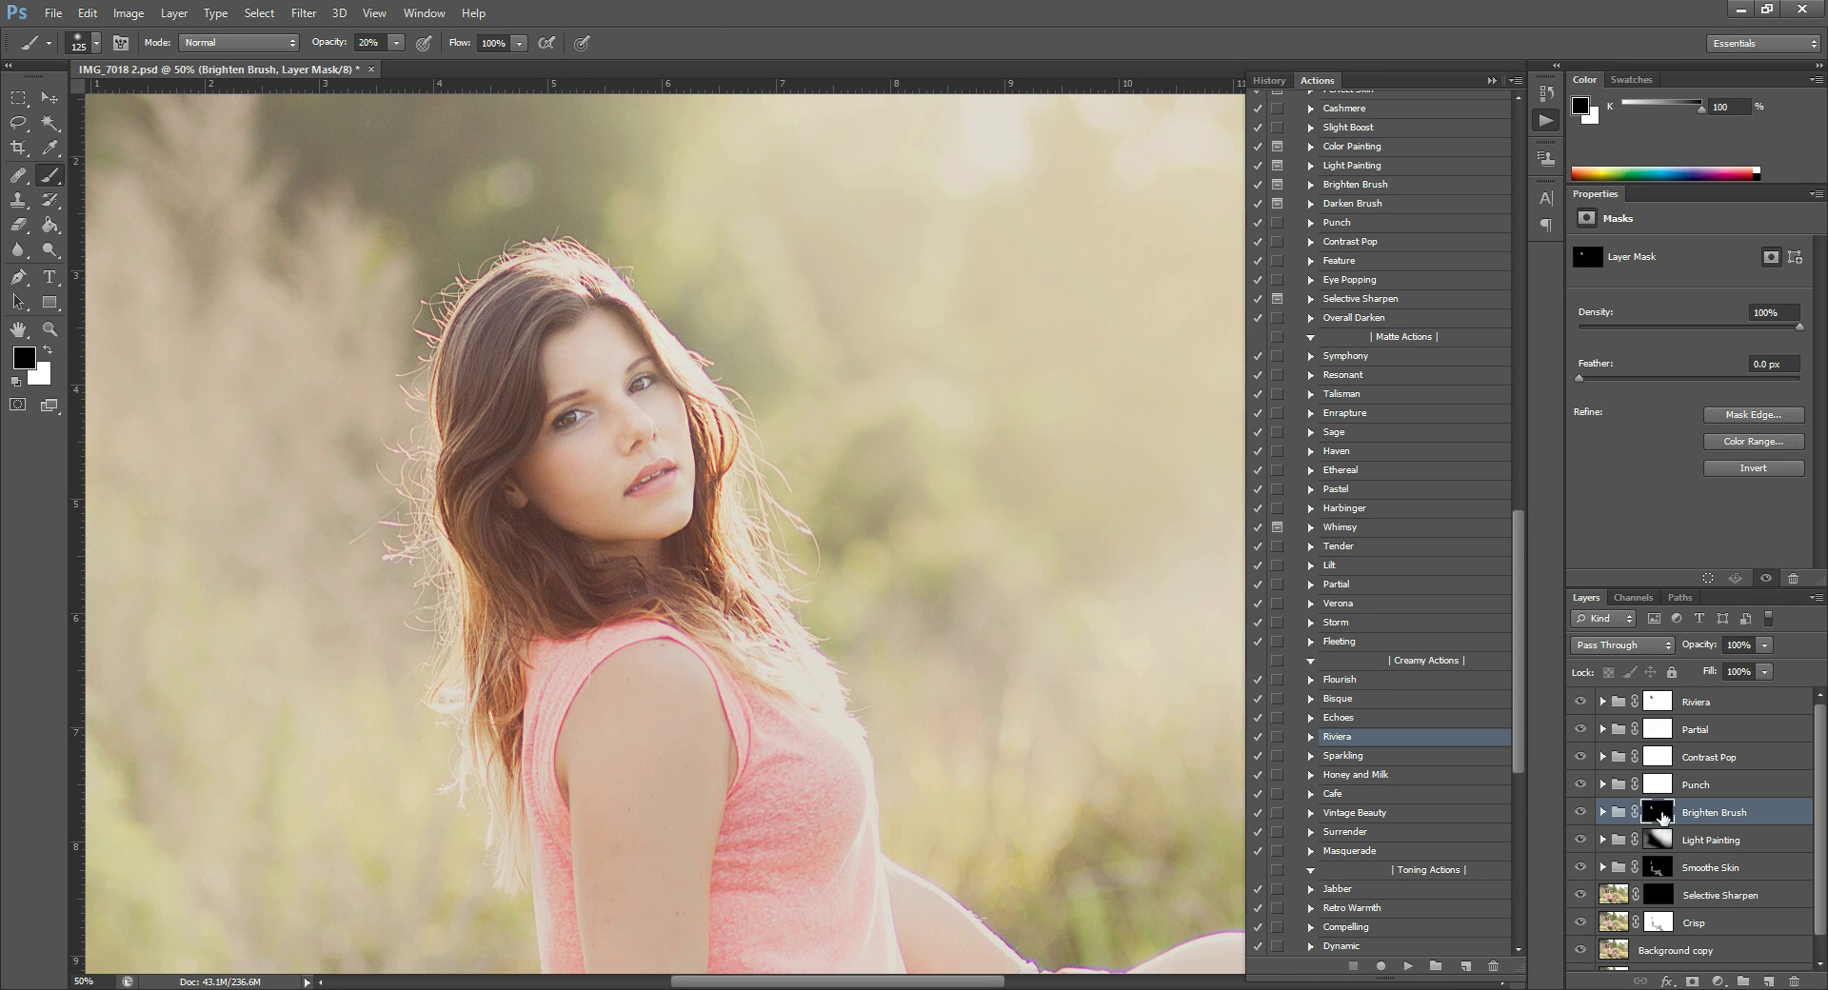
key("bracketleft")
key("bracketleft")
key("bracketleft")
key("bracketleft")
key("bracketleft")
key("bracketleft")
key("bracketleft")
left_click(50, 330)
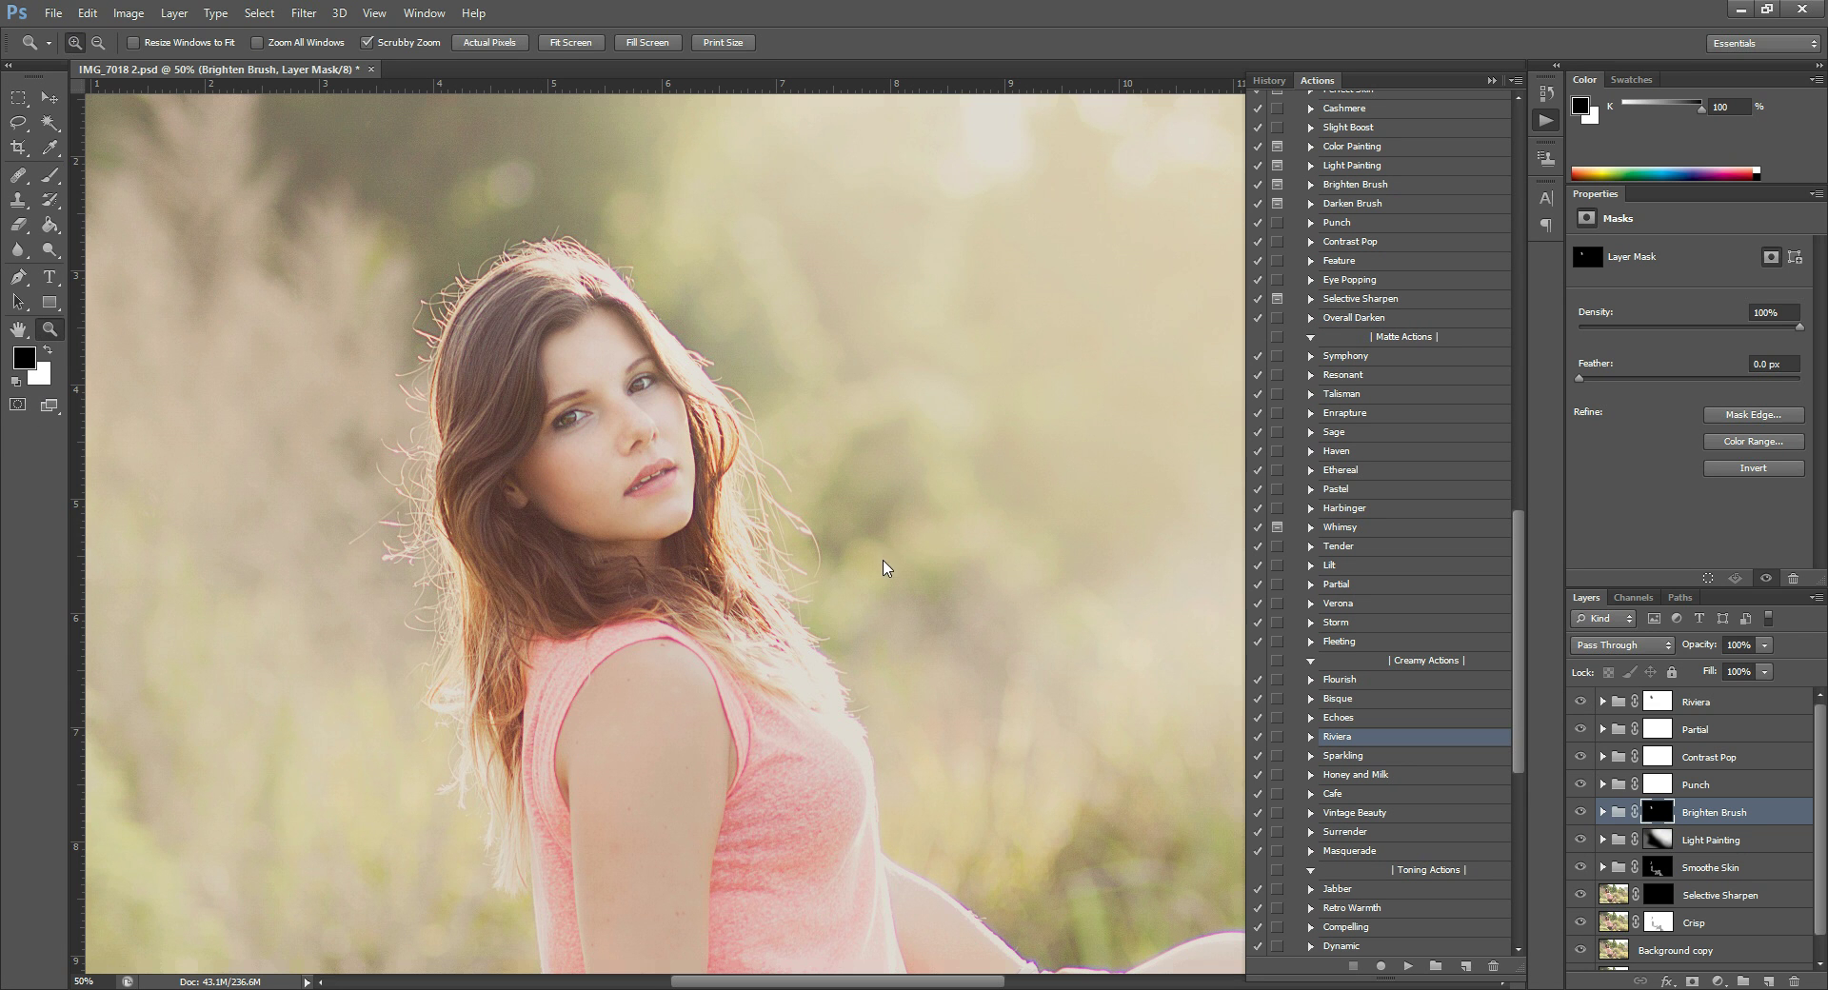
left_click(738, 597, "alt")
left_click(738, 597, "alt")
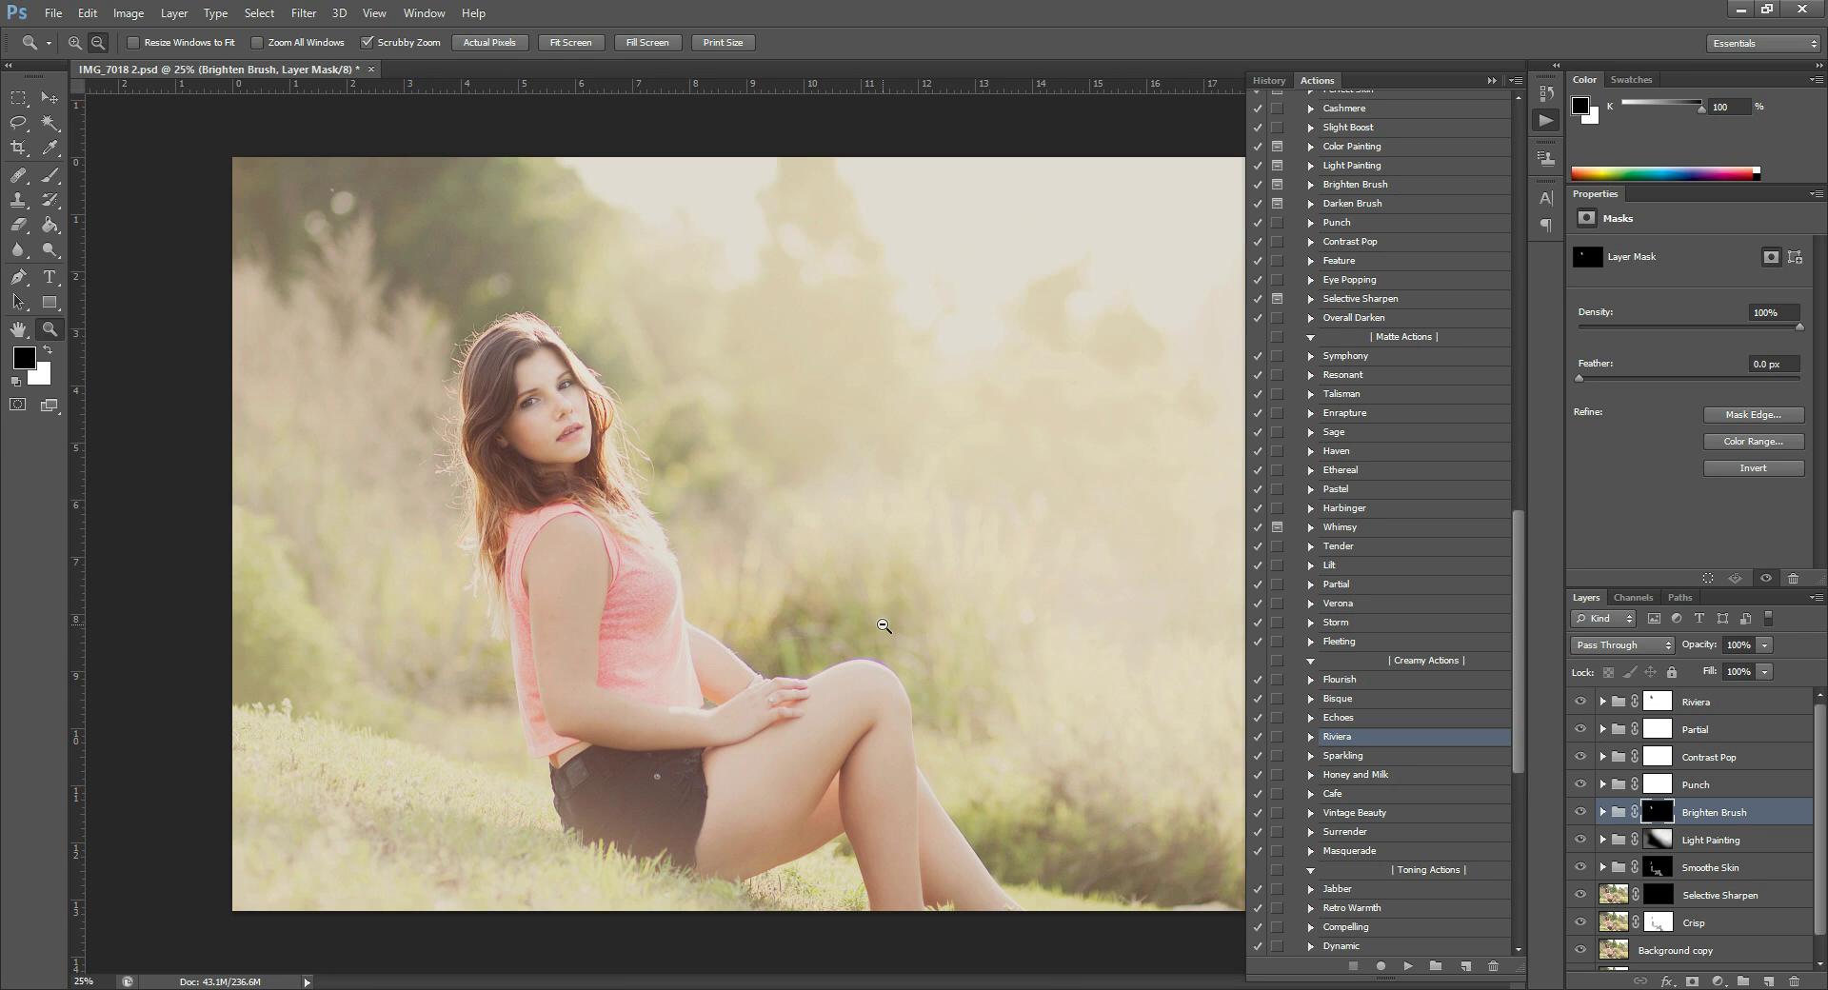
Step: At 25% zoom, run the Slight Boost action from Image Adjustments, adding a 50%-opacity Slight Boost group
left_click(894, 557, "alt")
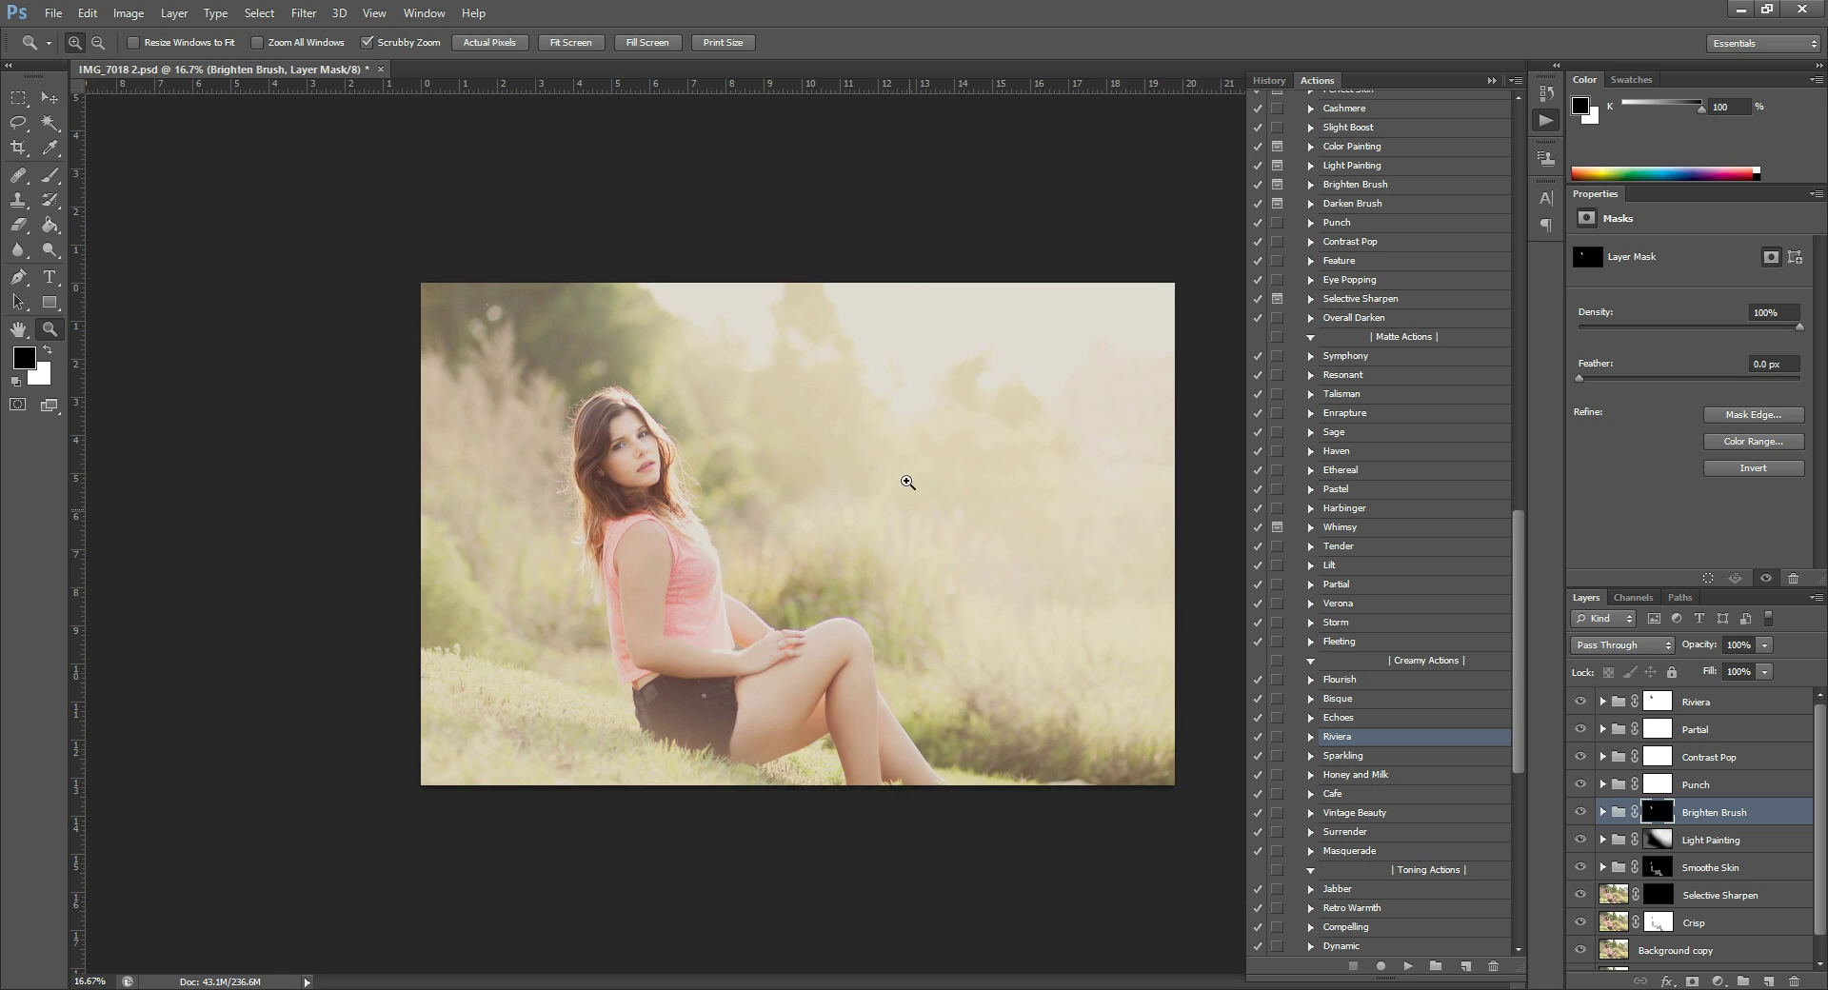
left_click(819, 507)
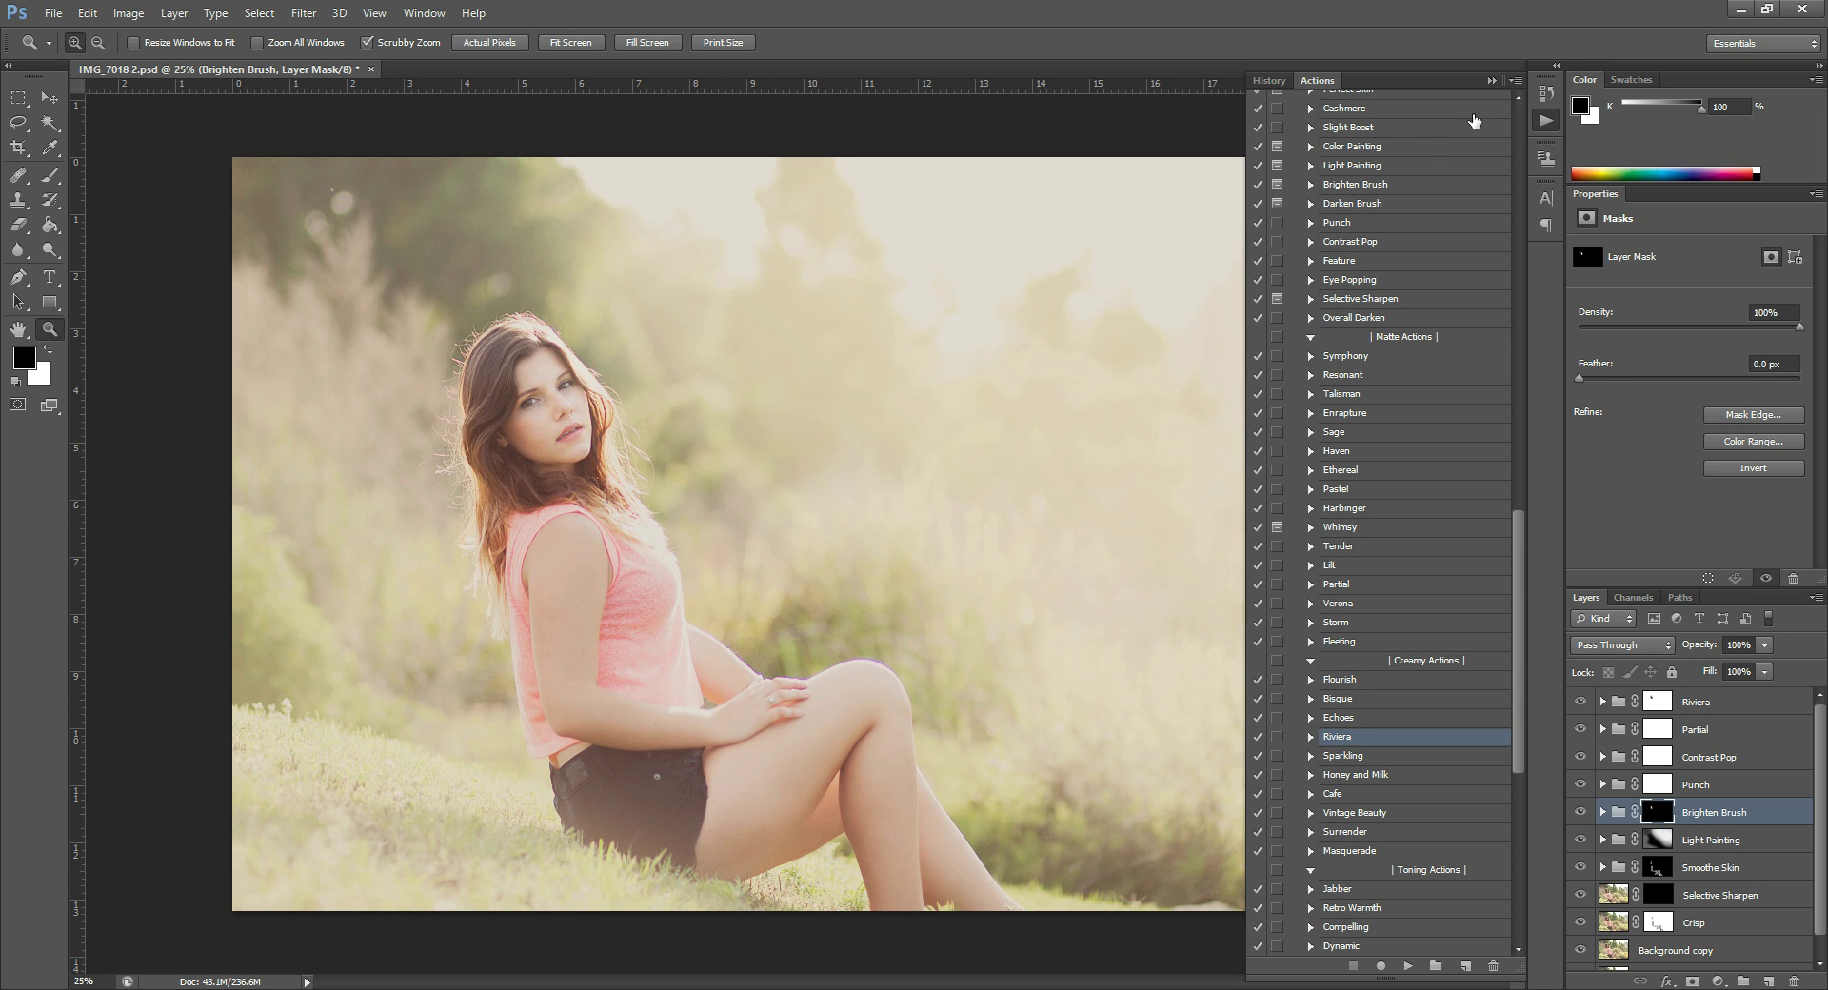
scroll(1428, 405, "up", 2)
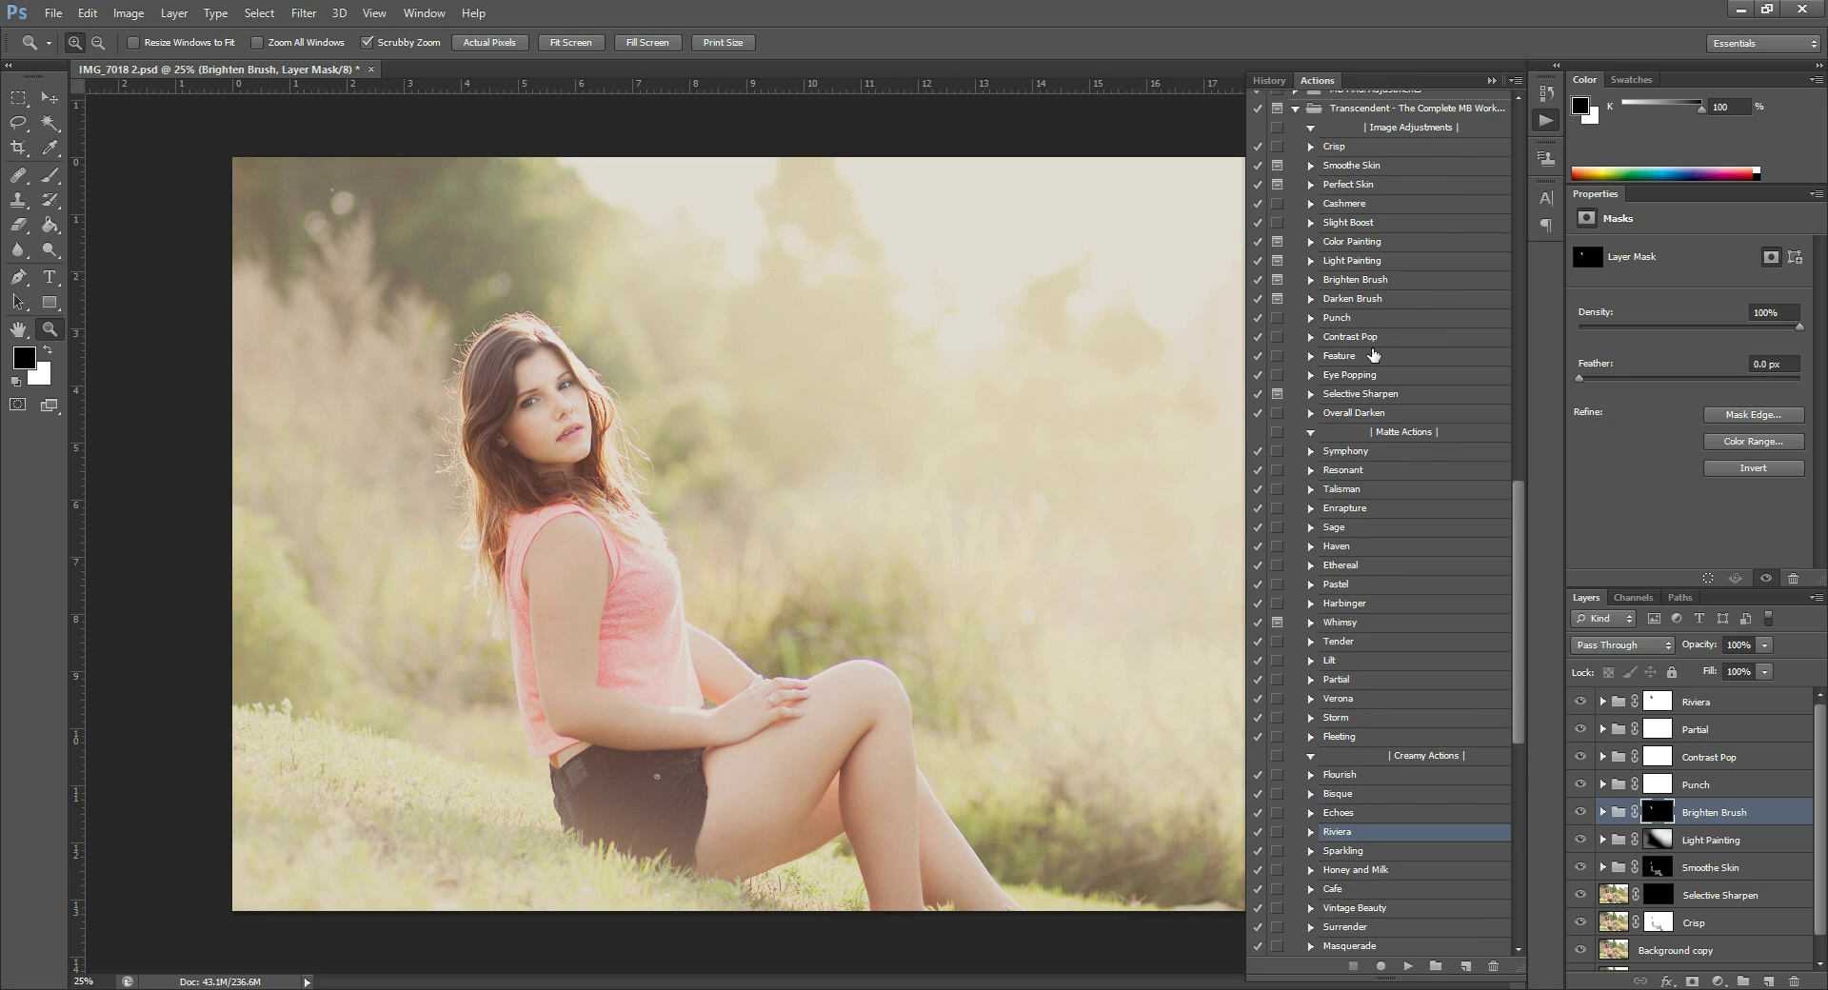
scroll(1372, 348, "up", 1)
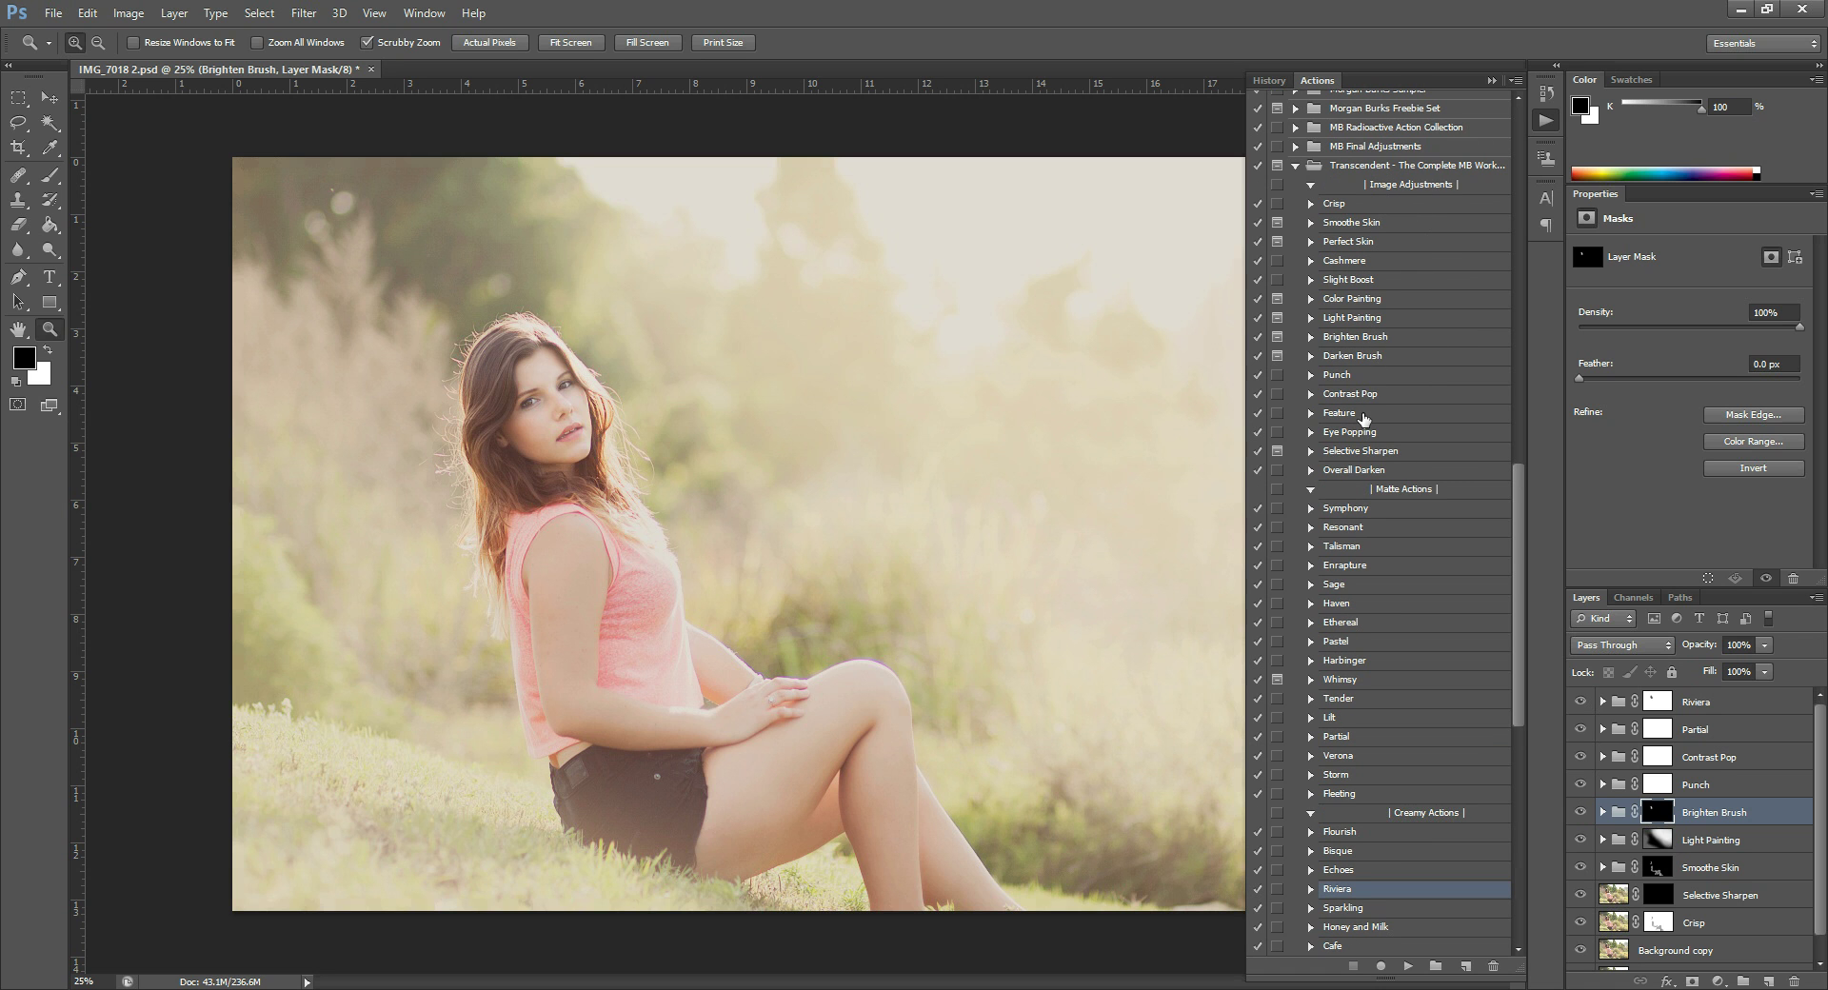
left_click(1378, 282)
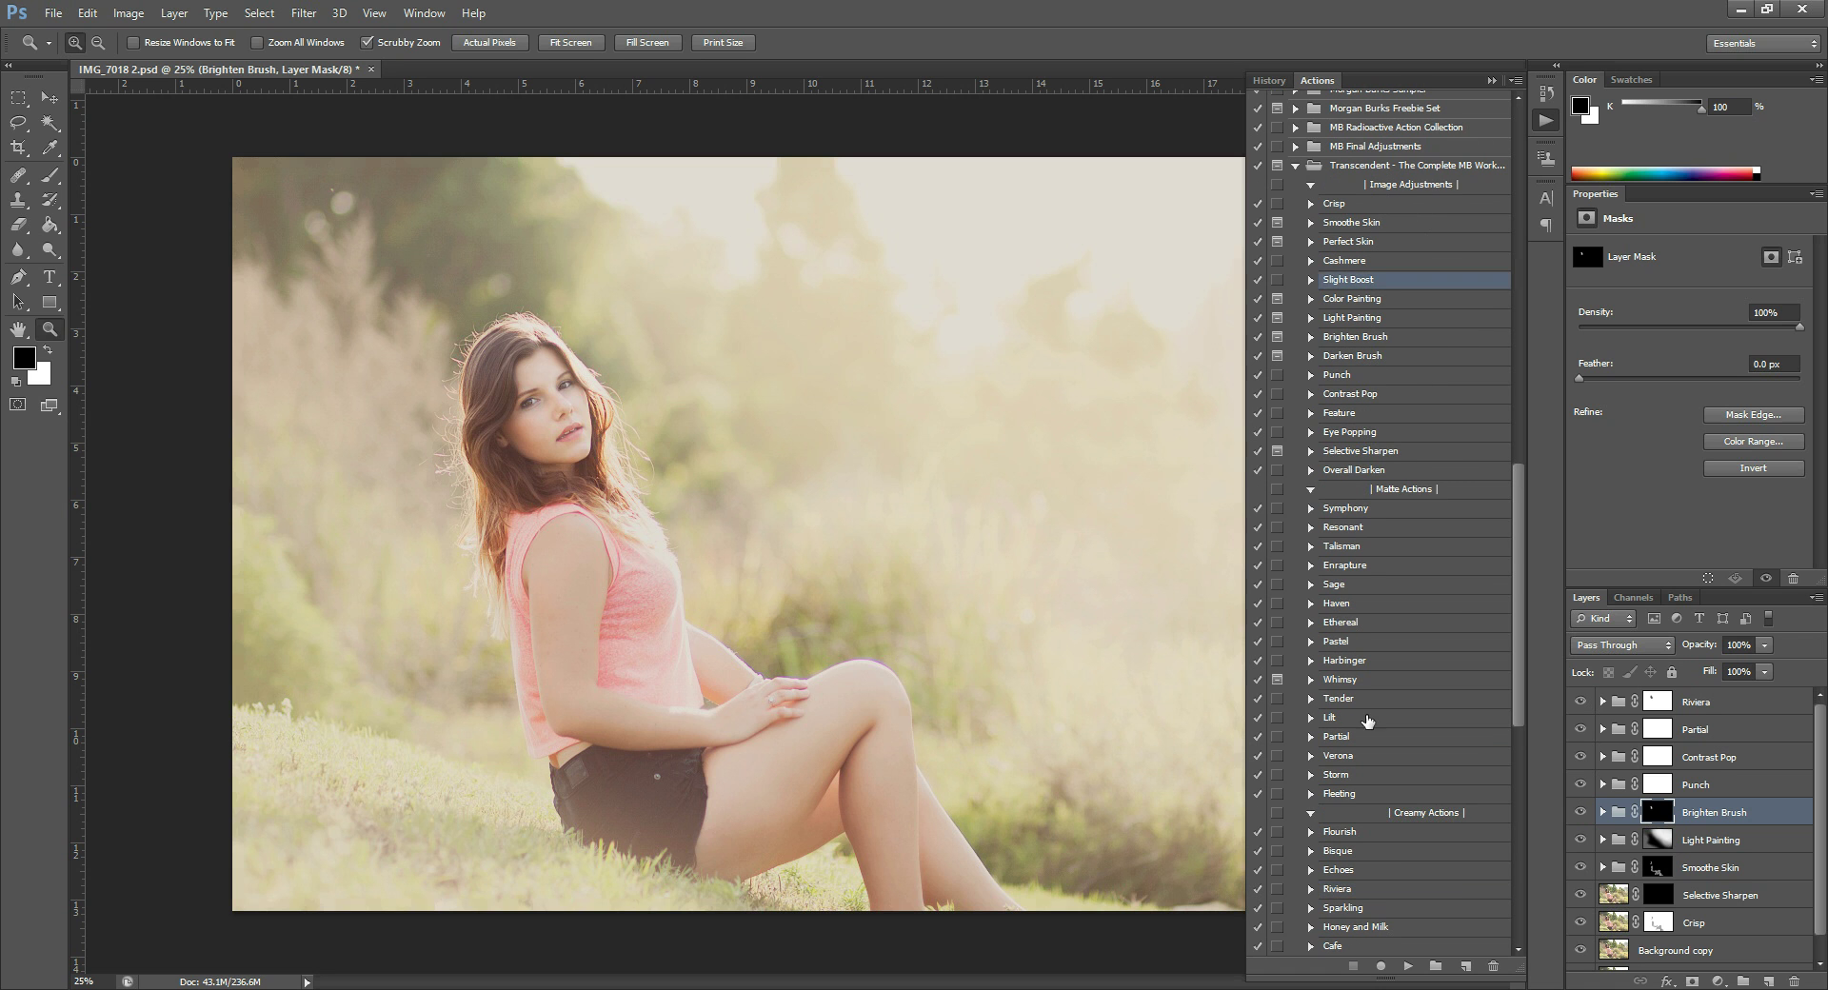
left_click(1410, 966)
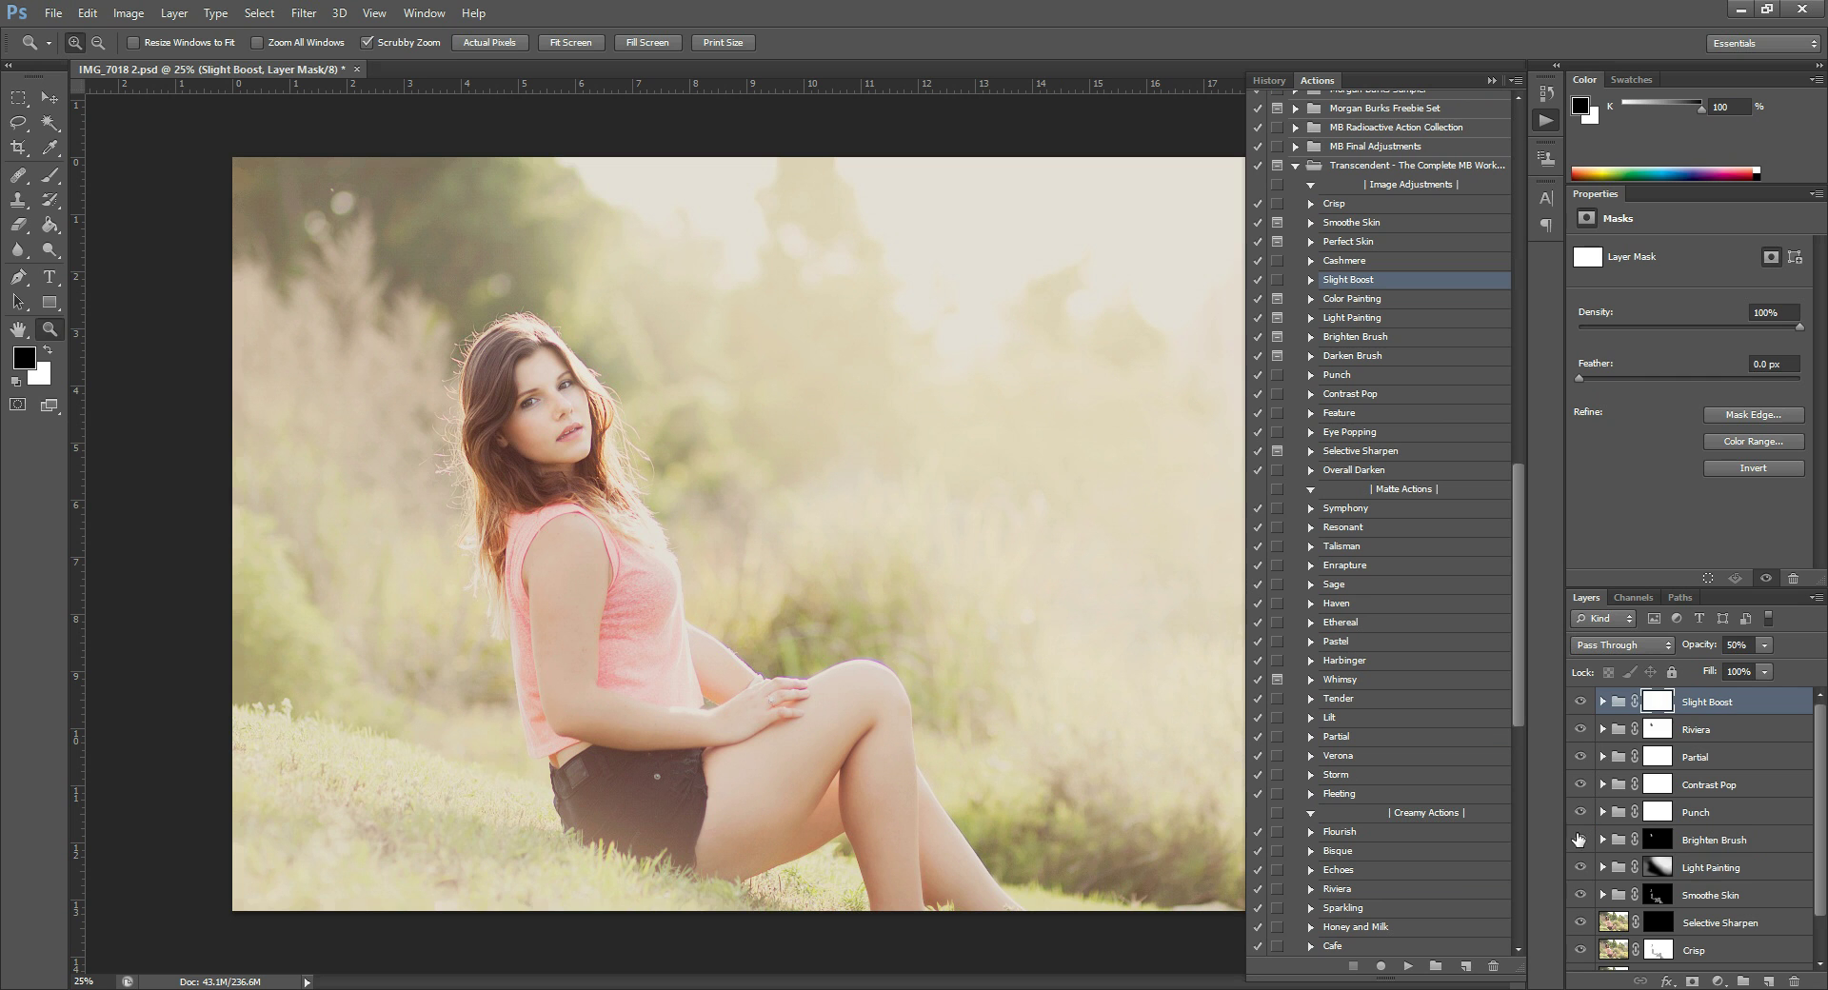
scroll(1576, 841, "down", 1)
scroll(1576, 841, "down", 1)
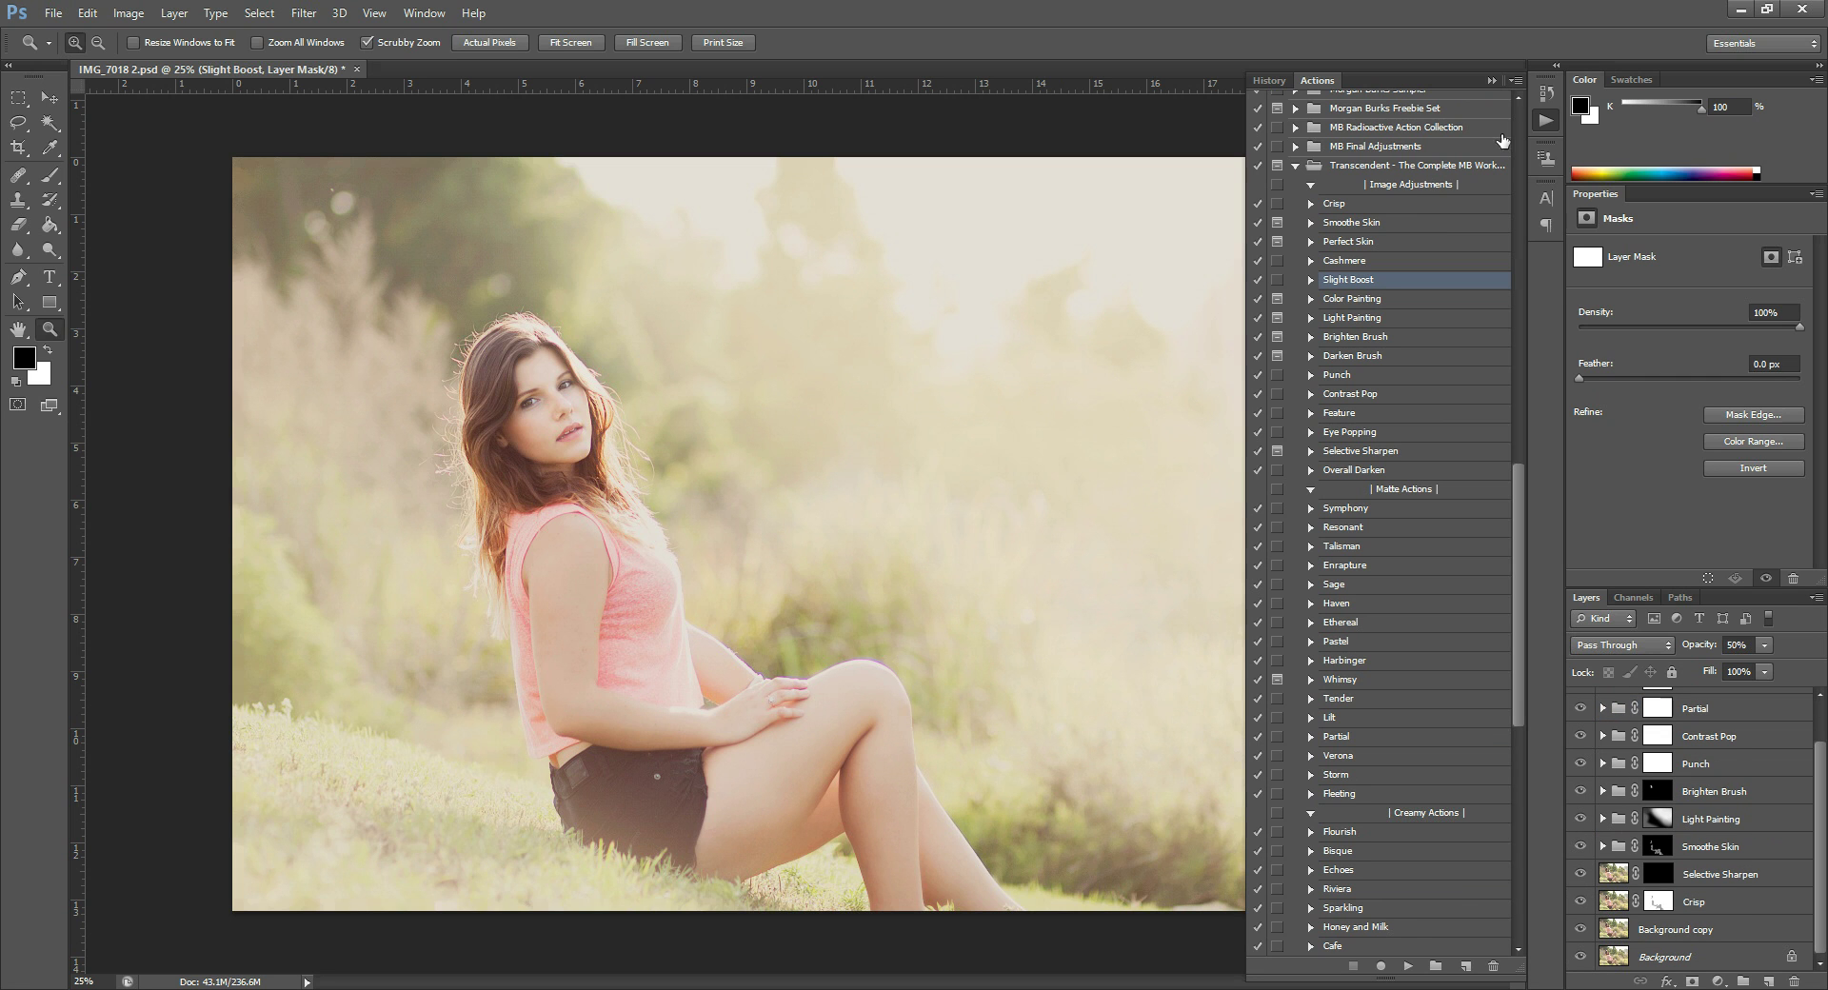
Step: Collapse the actions list and compare the original photo against the full edit
left_click(1493, 79)
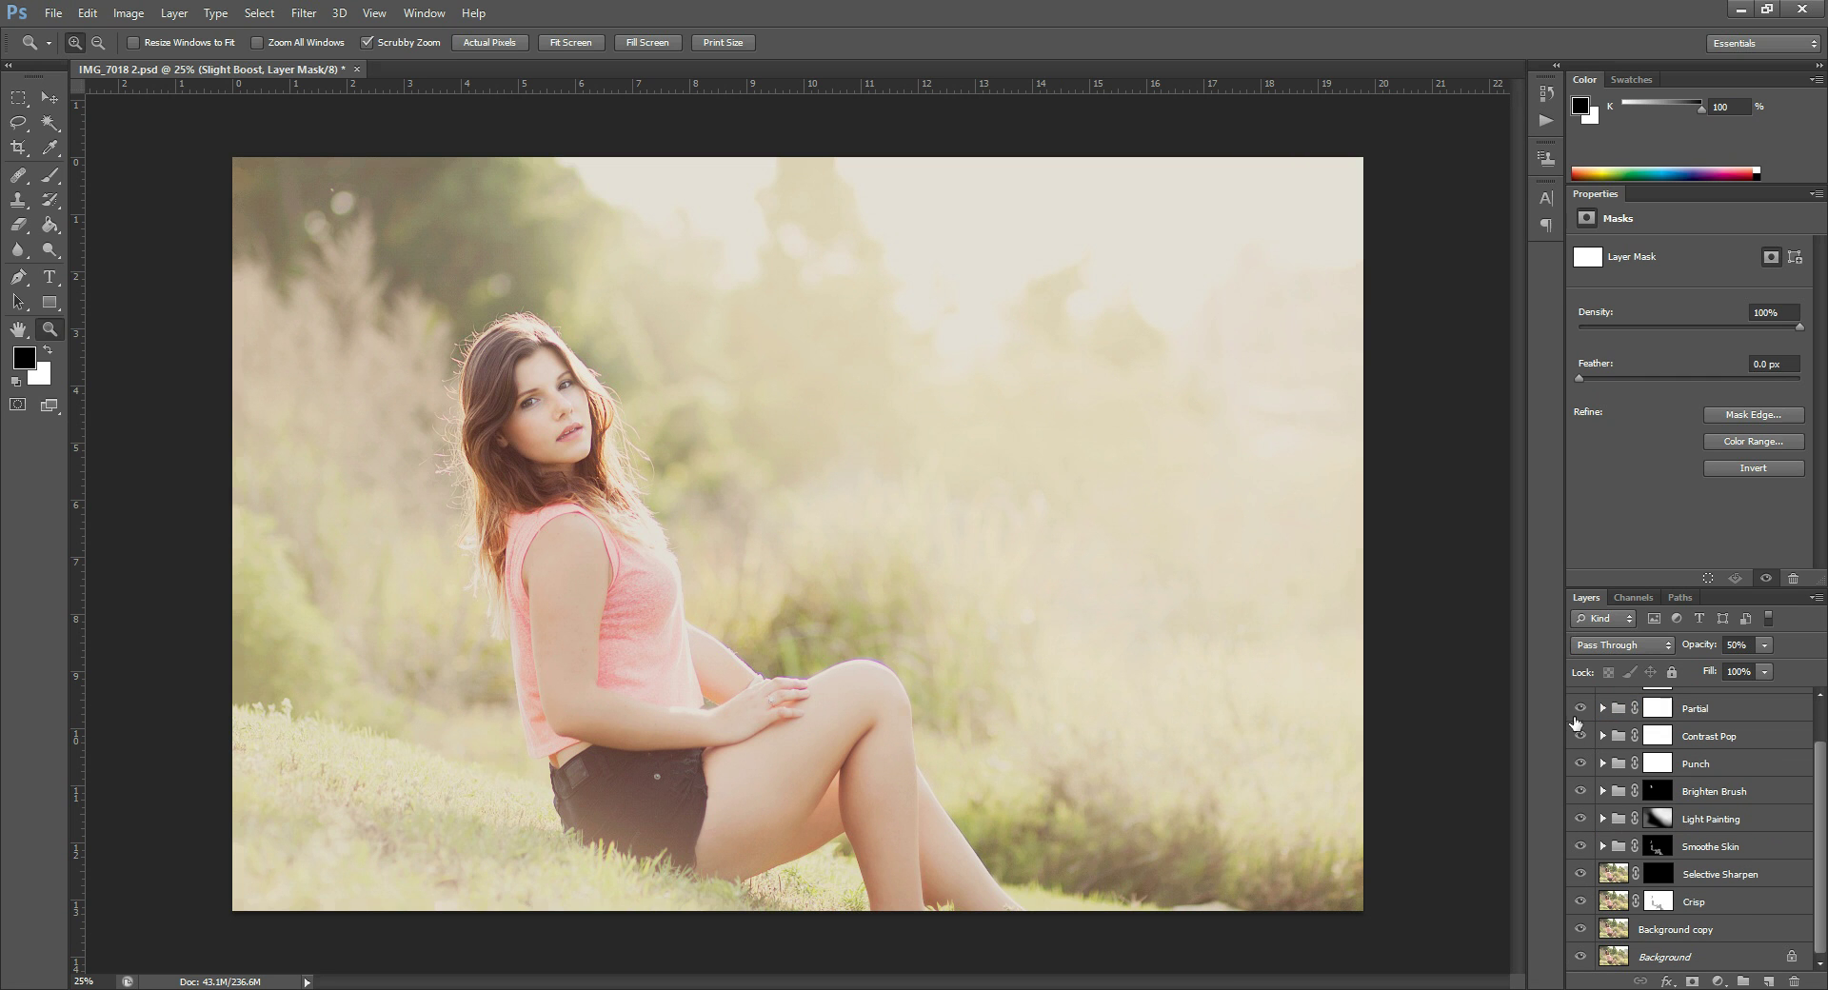
left_click(1580, 957, "alt")
left_click(1580, 957, "alt")
Step: Lower the Light Painting group's opacity to 74%, then recheck against the original
left_click(1727, 822)
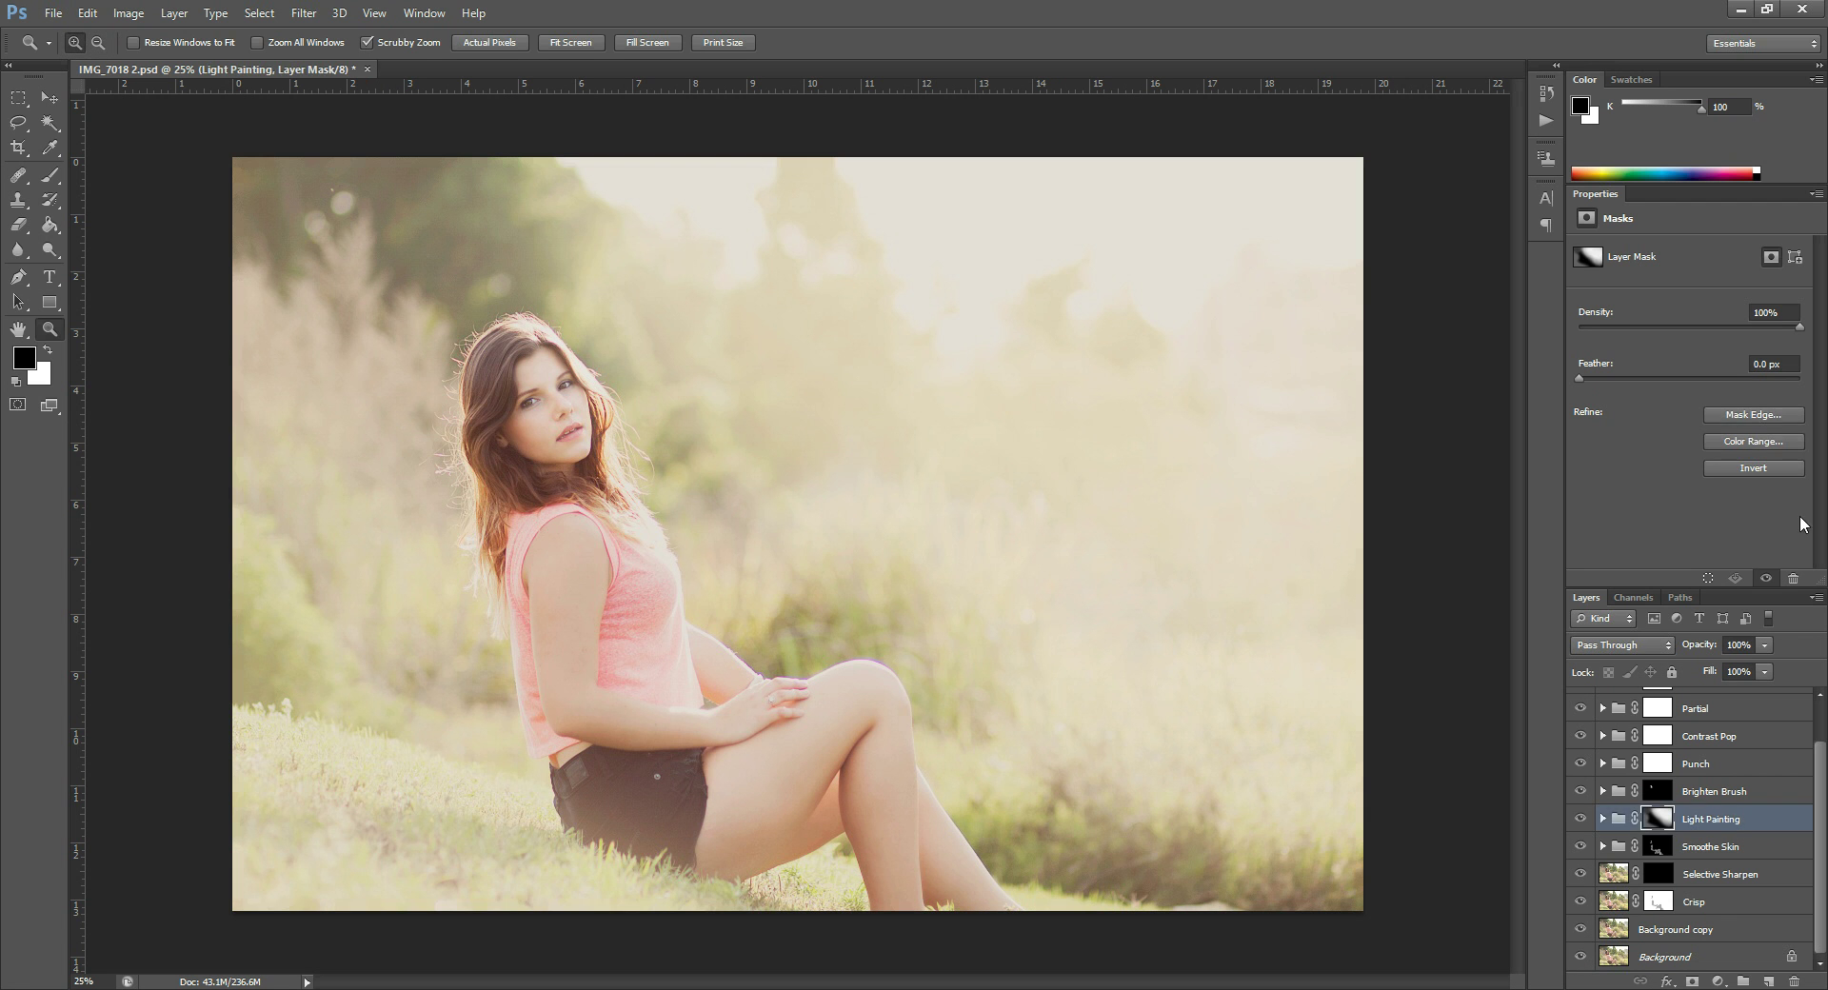
left_click(1764, 645)
left_click(1578, 960, "alt")
left_click(1578, 960, "alt")
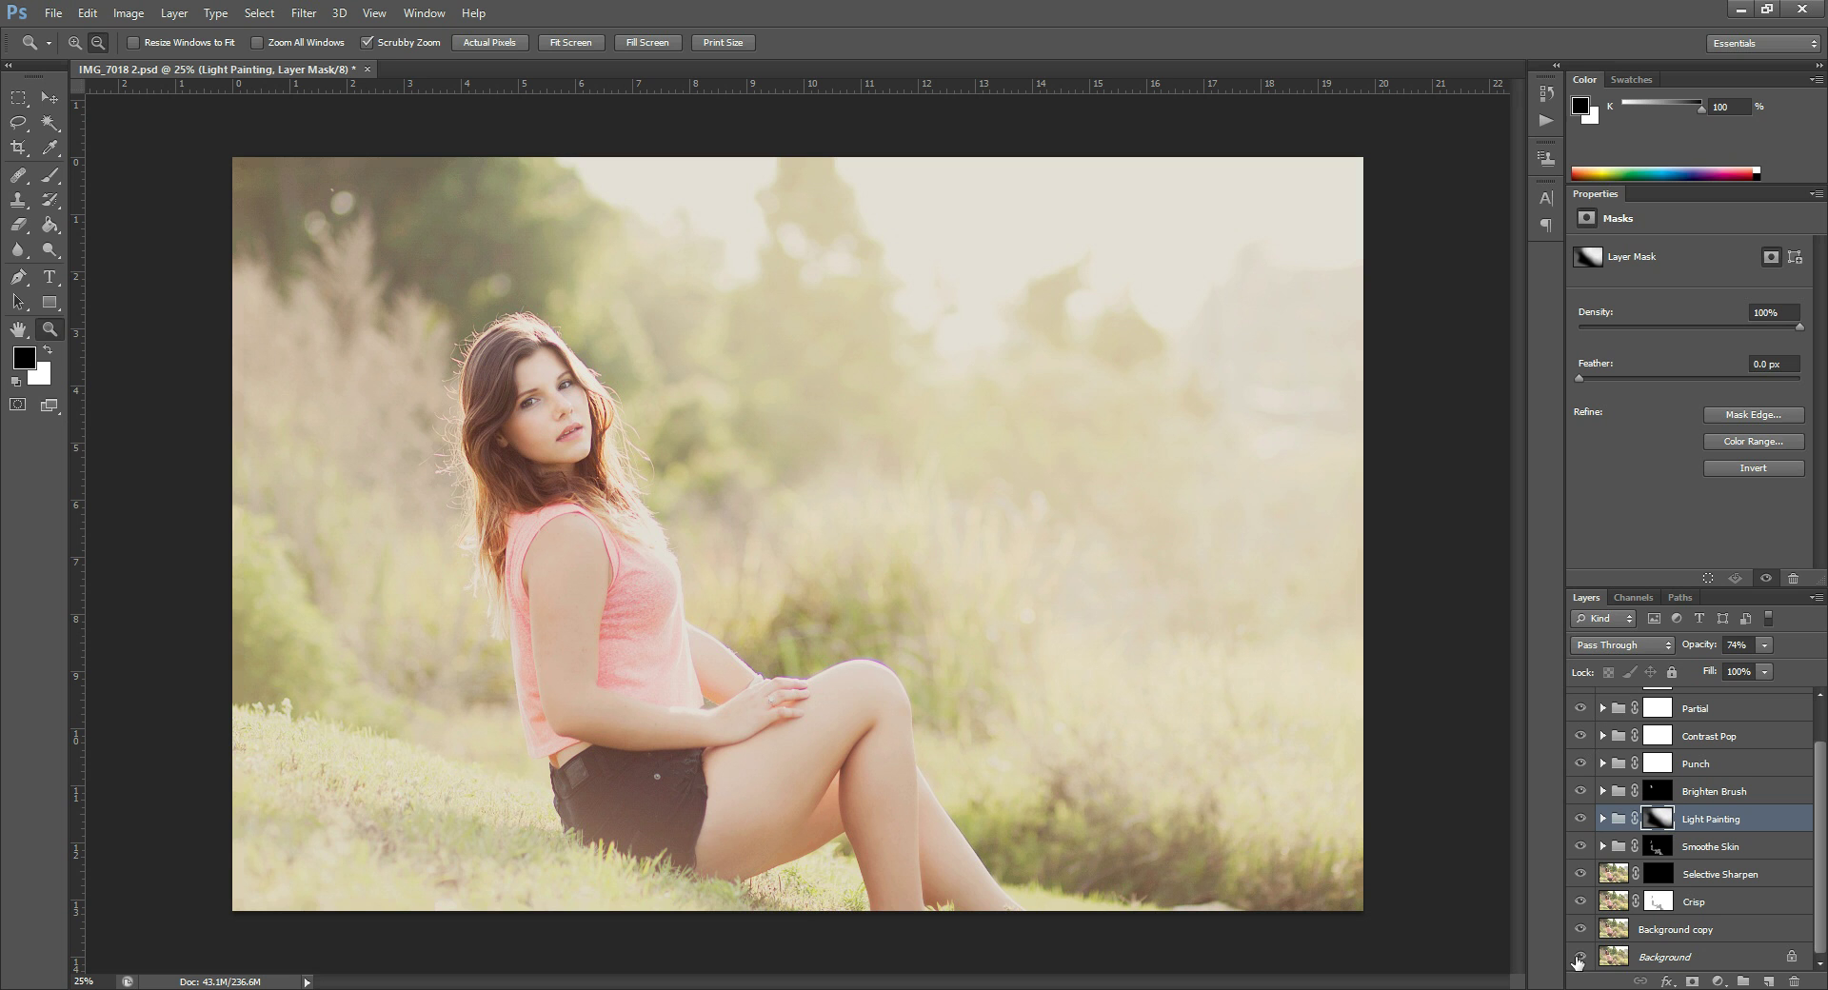